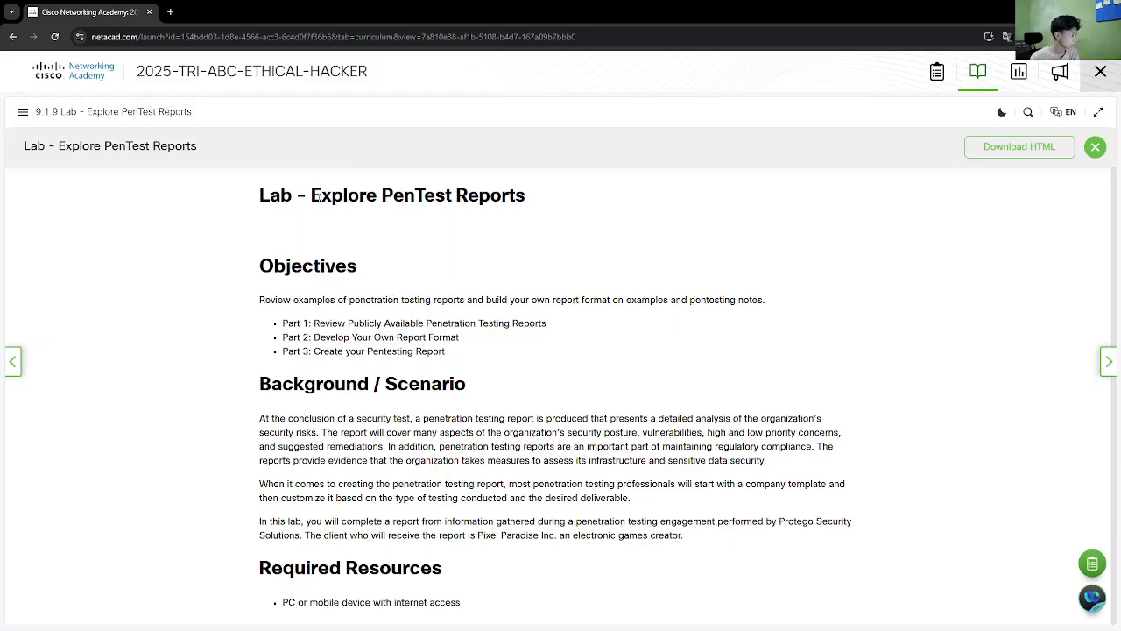
Open the public-pentesting-reports GitHub repository linked in Part 1 of the Explore PenTest Reports lab instructions
left_click_drag(320, 196, 504, 196)
left_click(545, 200)
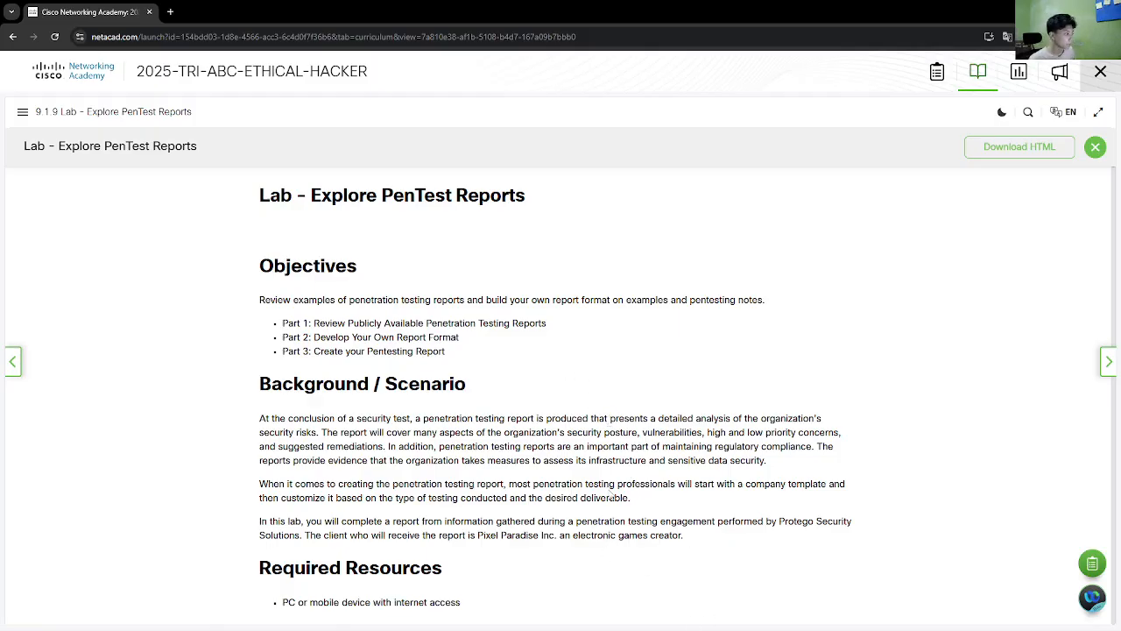
scroll(596, 464, "down", 5)
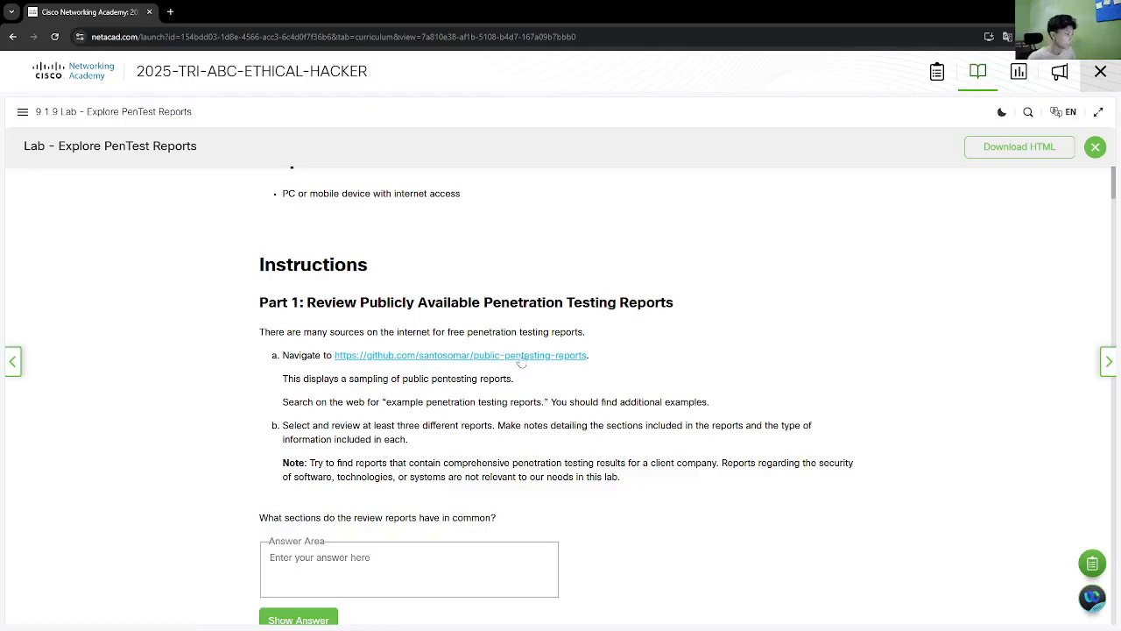
left_click(391, 359)
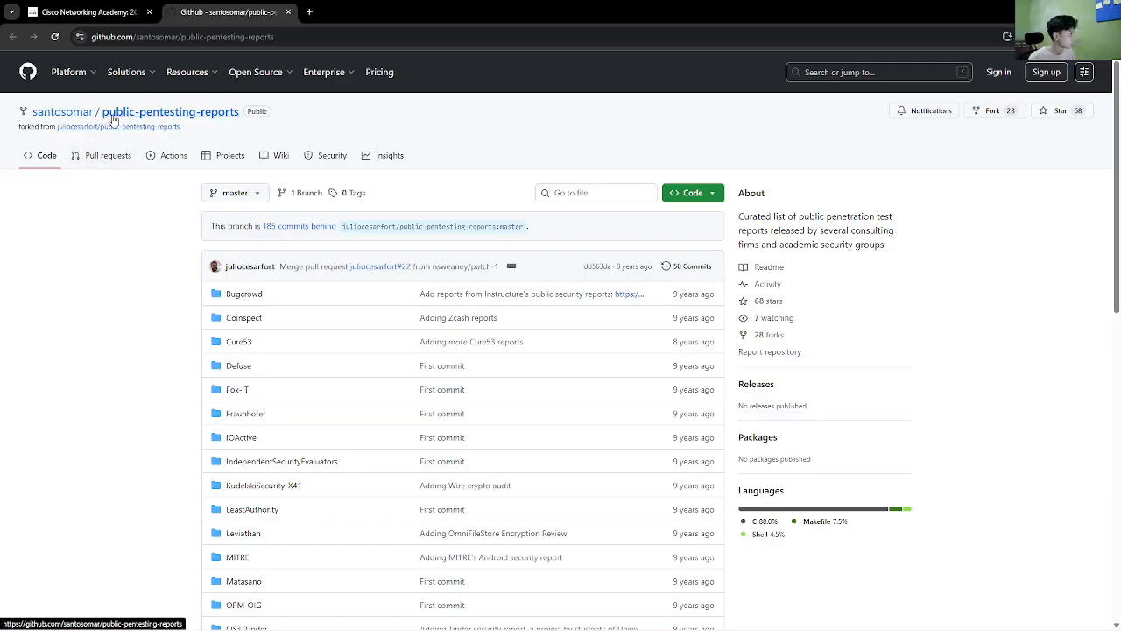
Browse the repository's company folders and open pr-16-0202-android-security-analysis-final-report.pdf from the MITRE folder
scroll(237, 318, "down", 4)
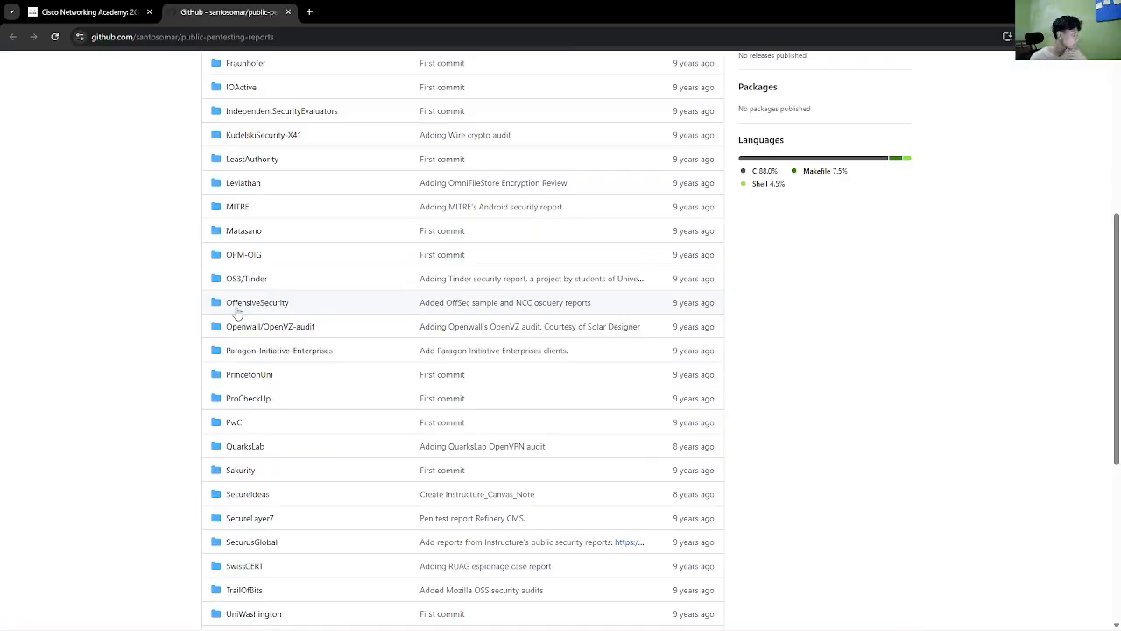
scroll(237, 315, "down", 1)
scroll(237, 311, "down", 3)
scroll(238, 308, "up", 4)
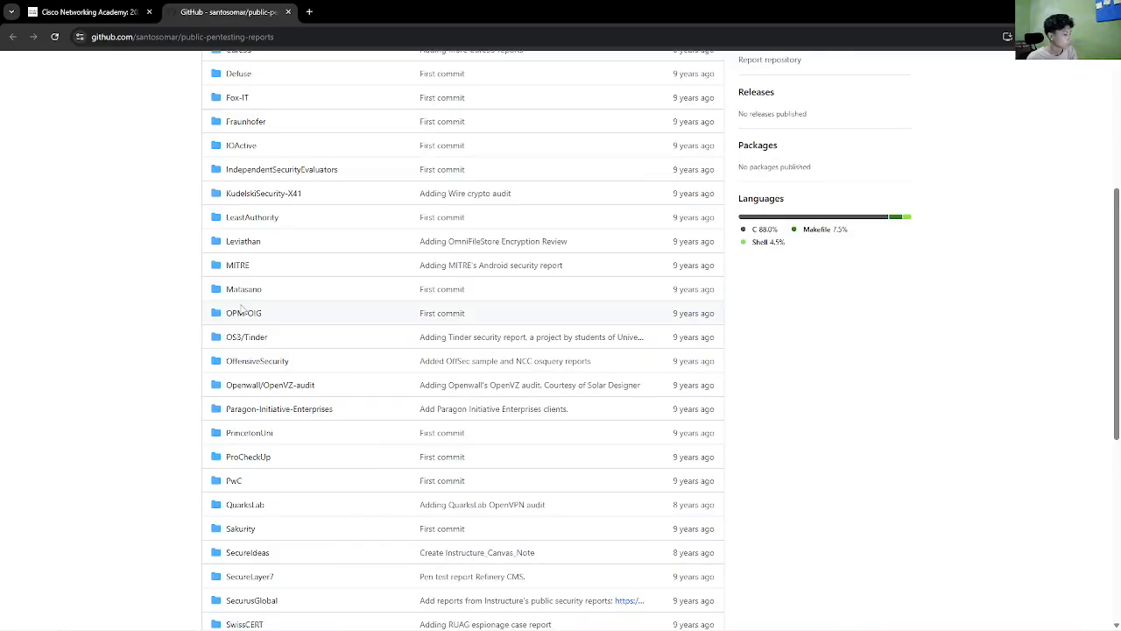
scroll(241, 306, "up", 3)
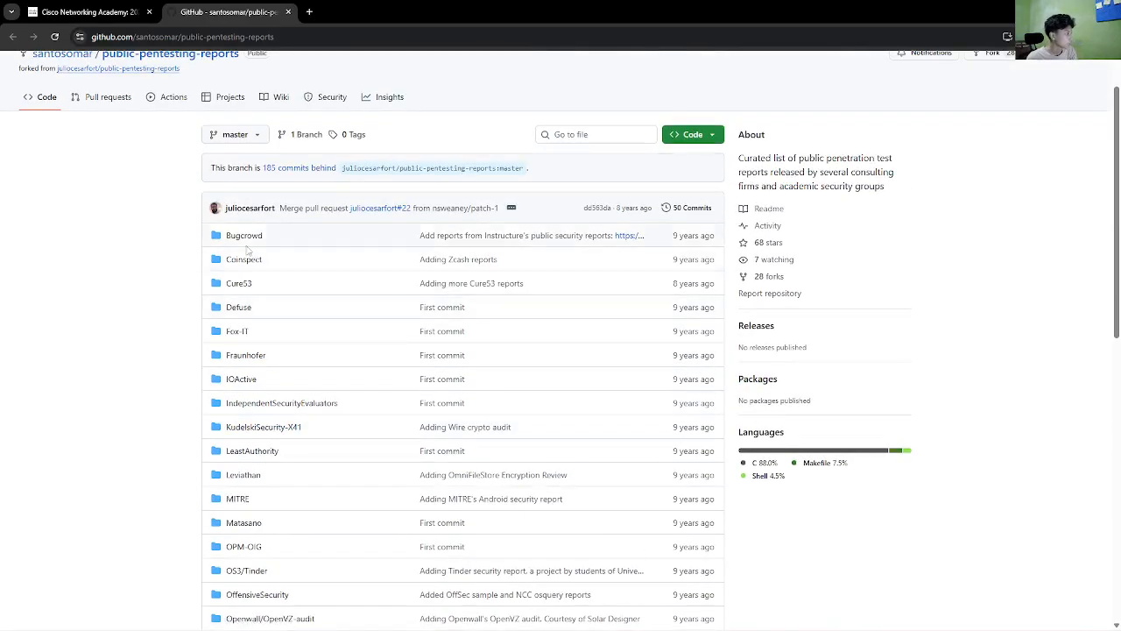
scroll(267, 325, "down", 2)
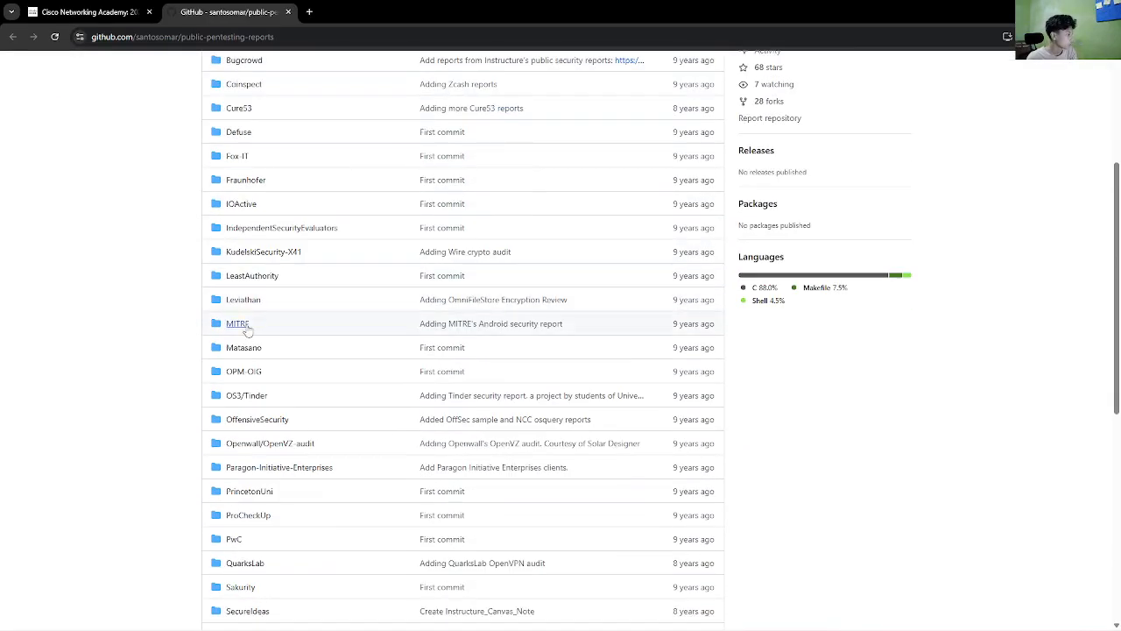
left_click(247, 325)
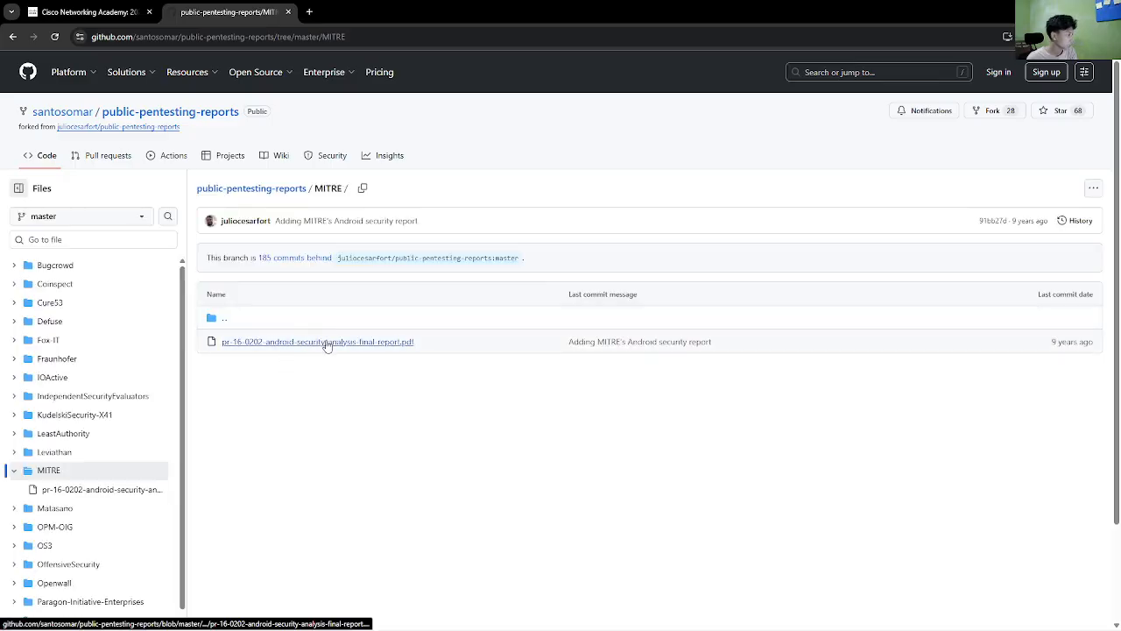
left_click(326, 342)
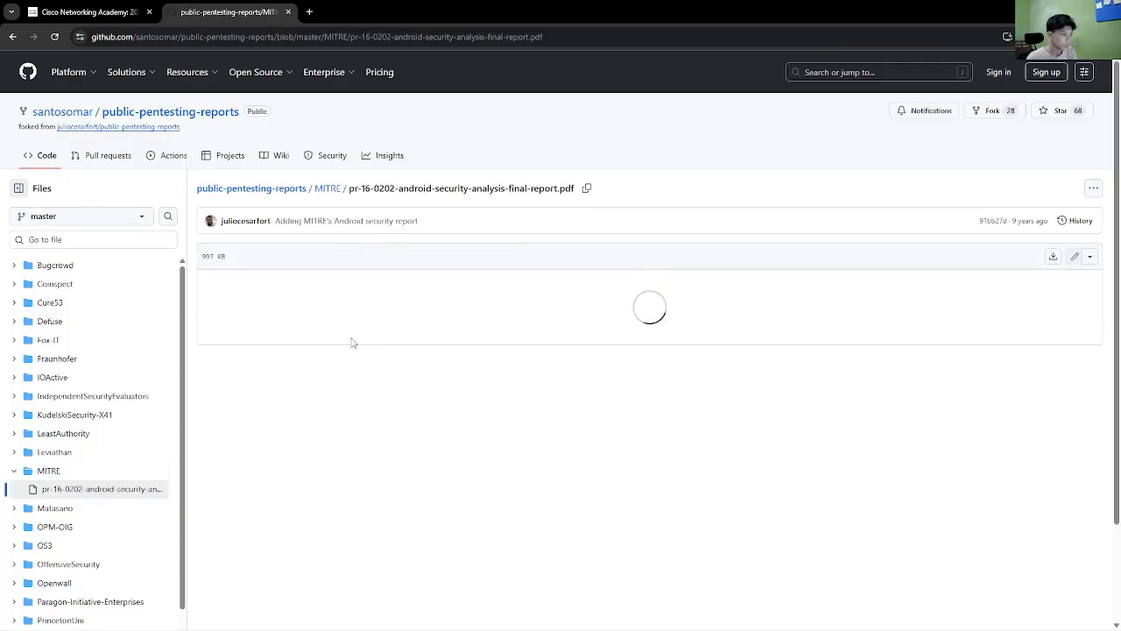
Review the structure of the MITRE Android security report, including its table of contents, list of figures and introduction
scroll(368, 343, "down", 2)
scroll(368, 343, "down", 15)
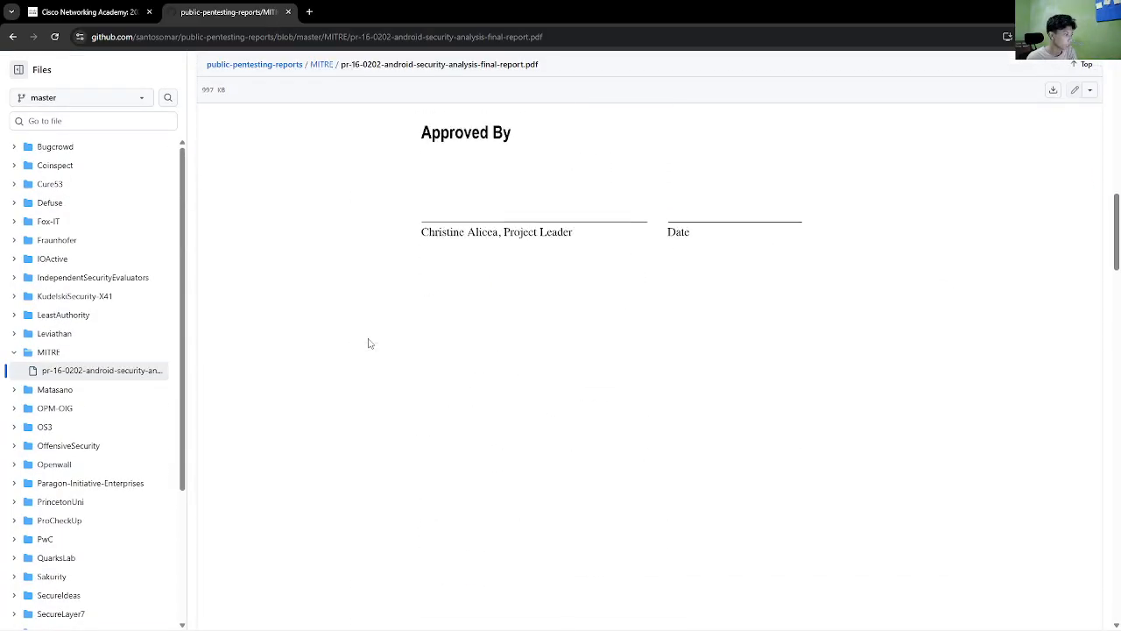
scroll(368, 343, "down", 1)
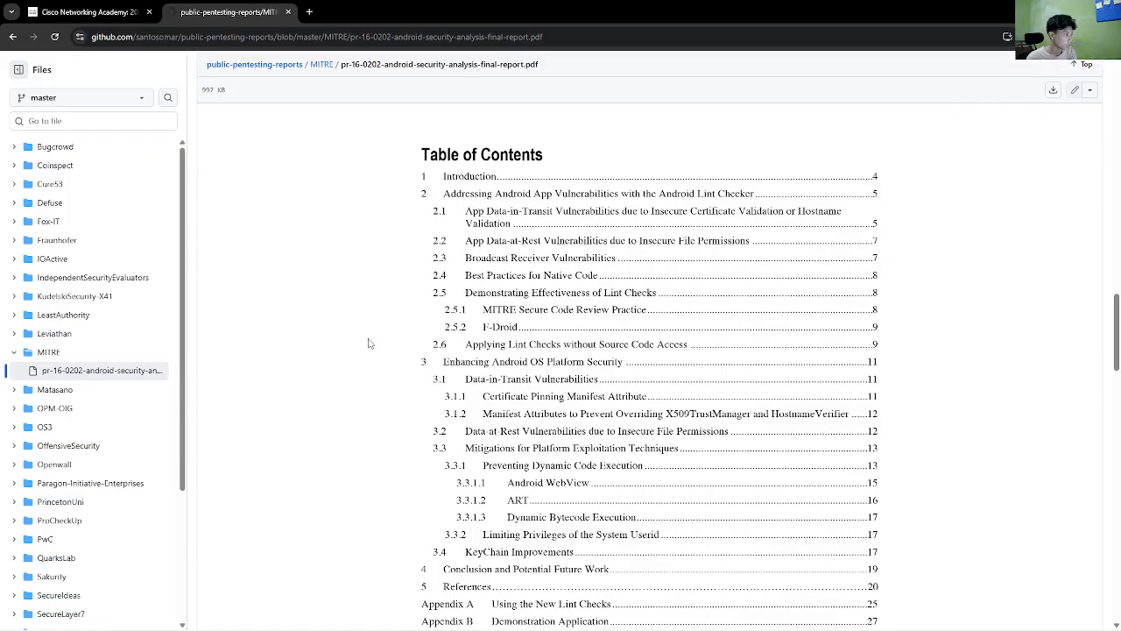
scroll(368, 343, "down", 8)
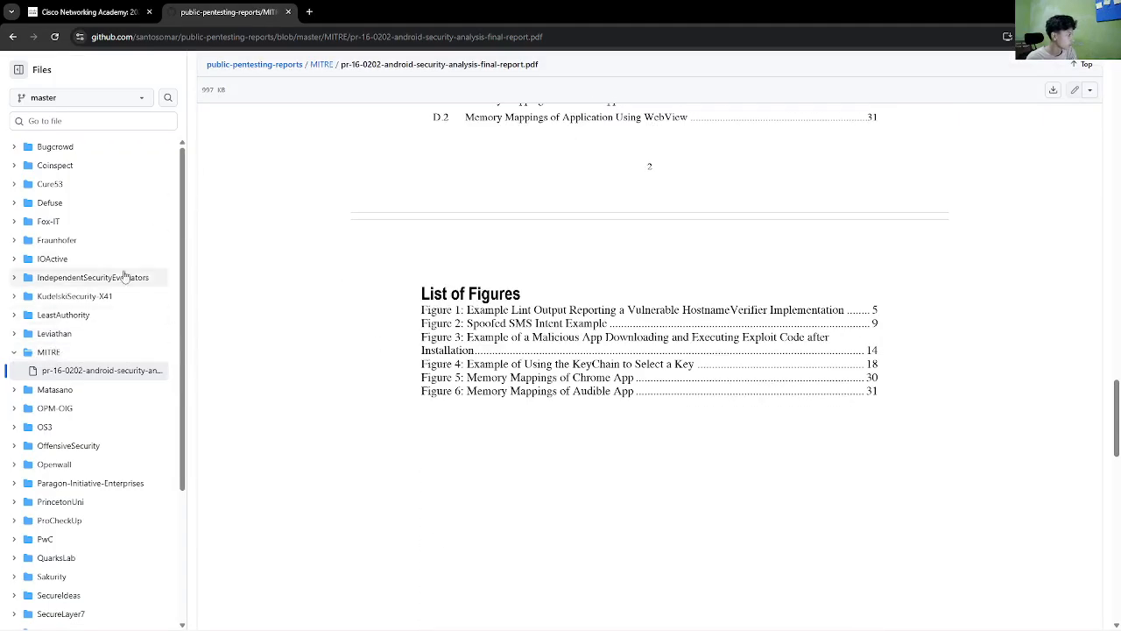
scroll(495, 370, "down", 9)
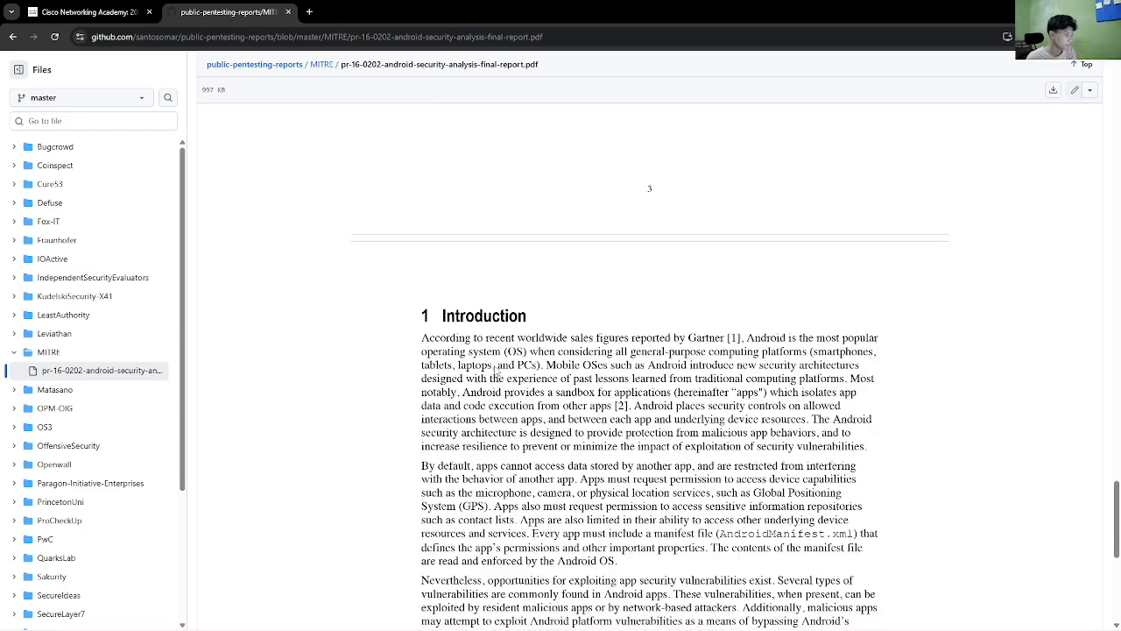
scroll(496, 371, "down", 3)
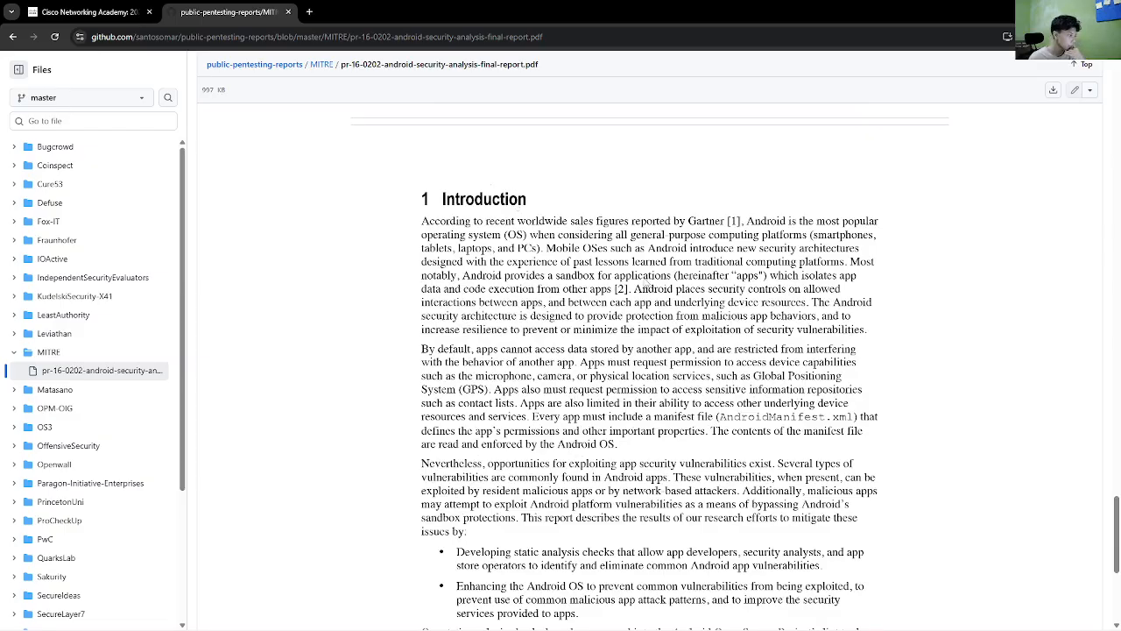
scroll(645, 286, "down", 4)
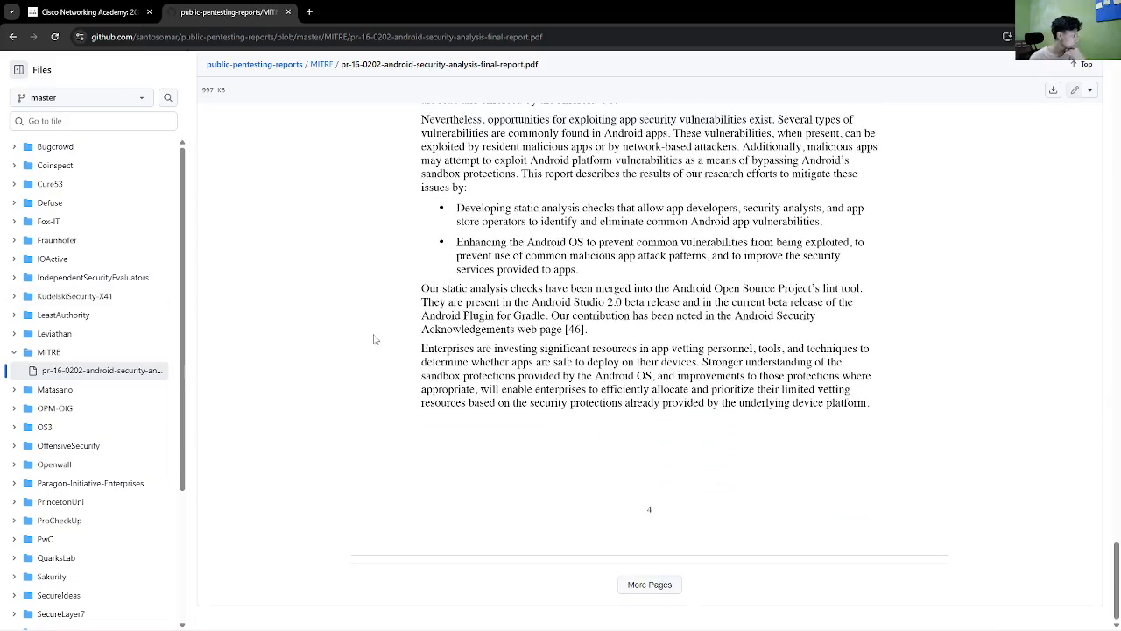
scroll(394, 342, "up", 3)
scroll(393, 343, "down", 3)
scroll(393, 342, "up", 7)
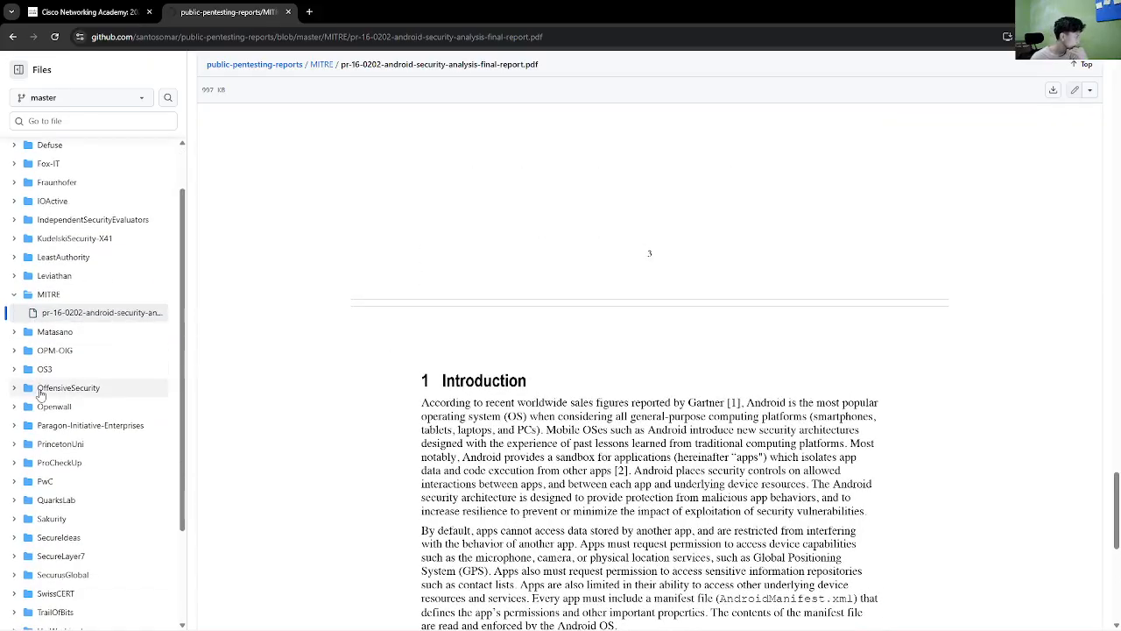
Look through the repository's file tree and open the DigiNotar PDF report in the Fox-IT folder
scroll(39, 403, "down", 2)
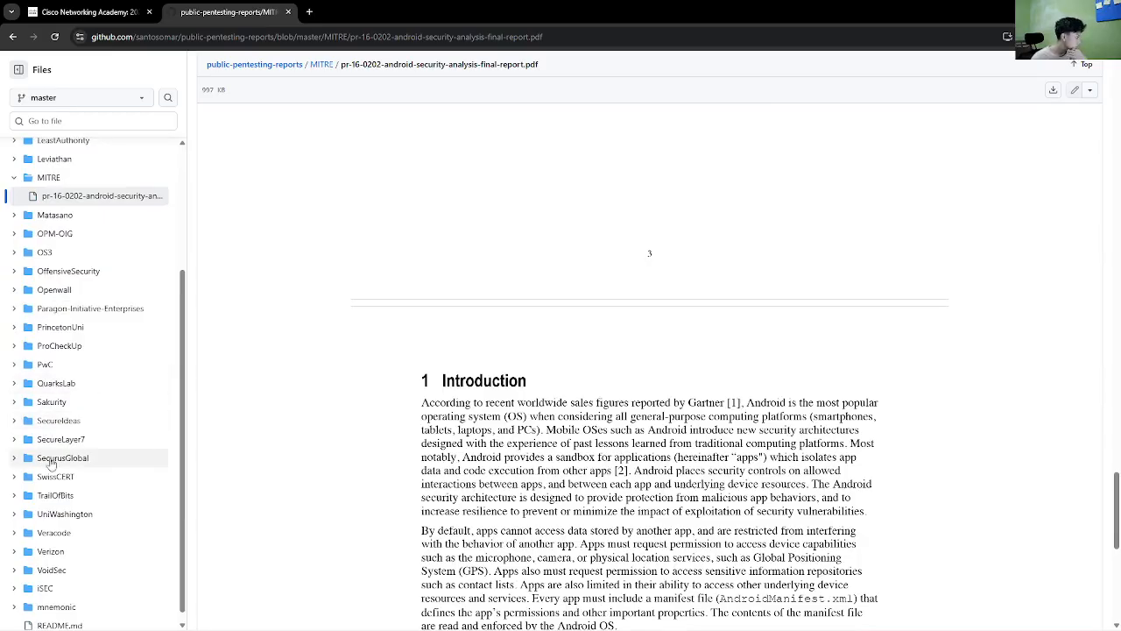
scroll(66, 504, "up", 1)
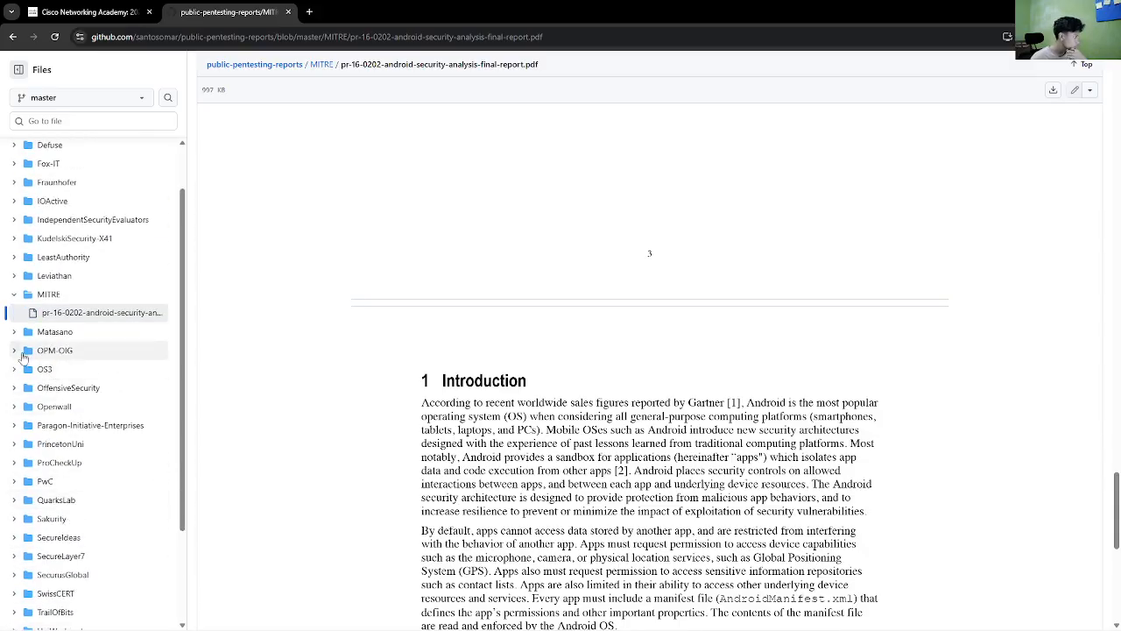
scroll(58, 276, "up", 1)
left_click(61, 221)
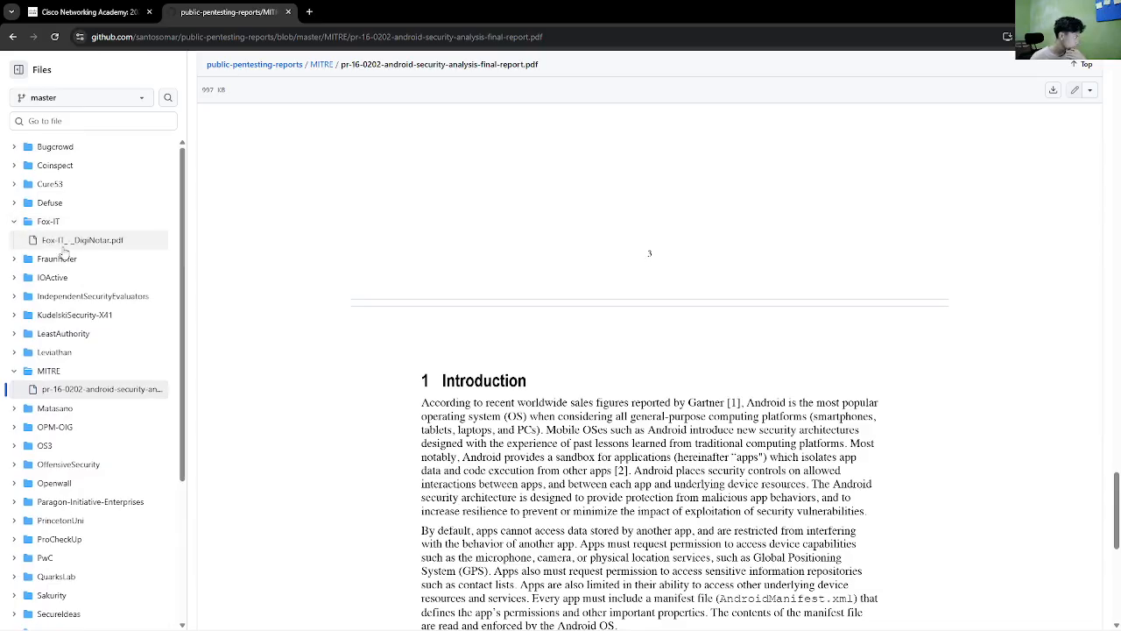
left_click(70, 241)
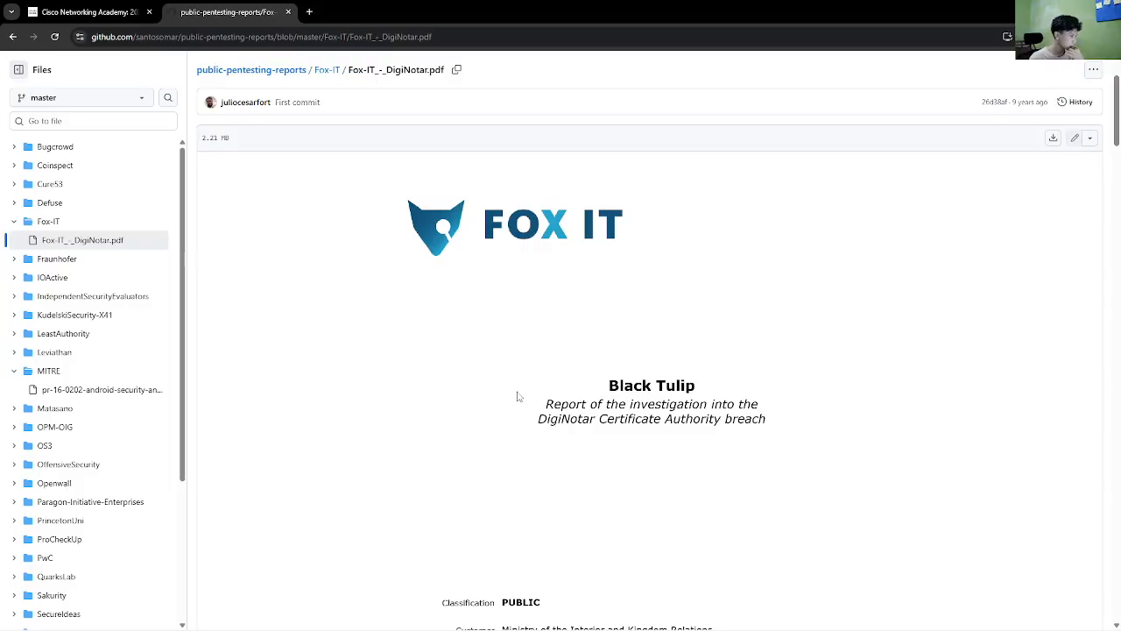
Examine the Fox-IT report's cover details and legal notices up to the management summary
scroll(525, 399, "down", 4)
scroll(530, 402, "down", 1)
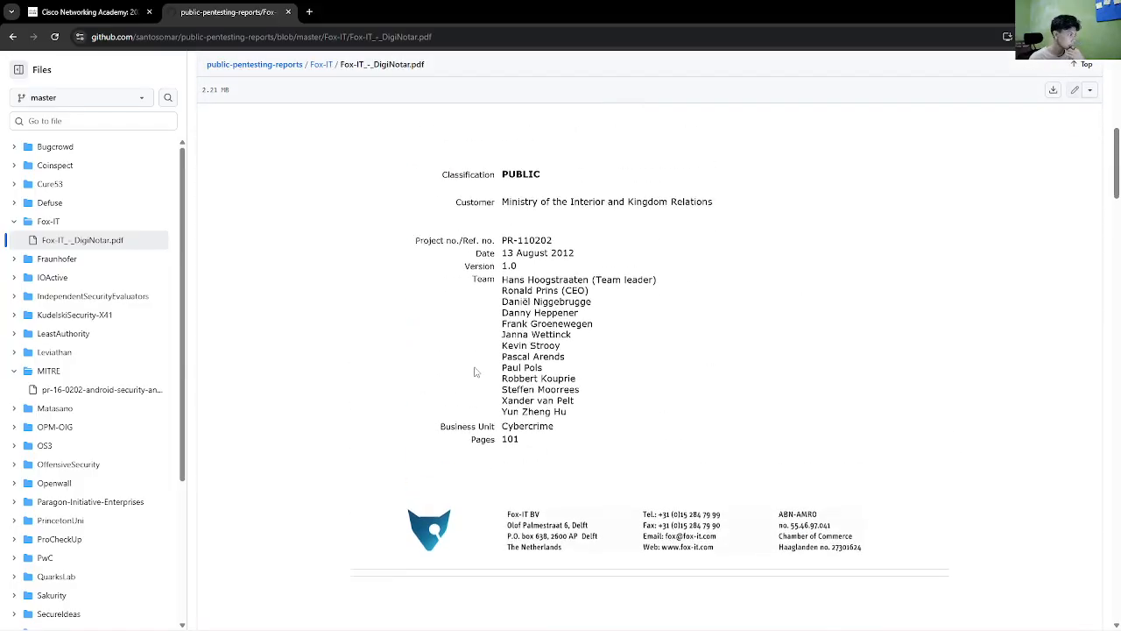
scroll(488, 314, "up", 4)
scroll(493, 338, "down", 6)
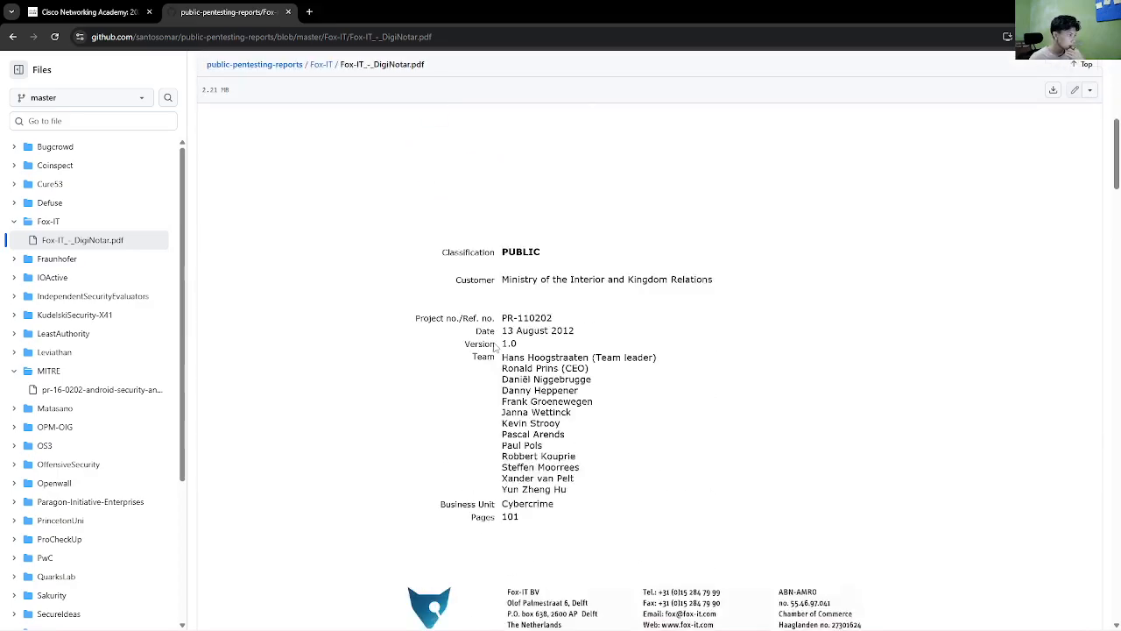
scroll(494, 347, "down", 5)
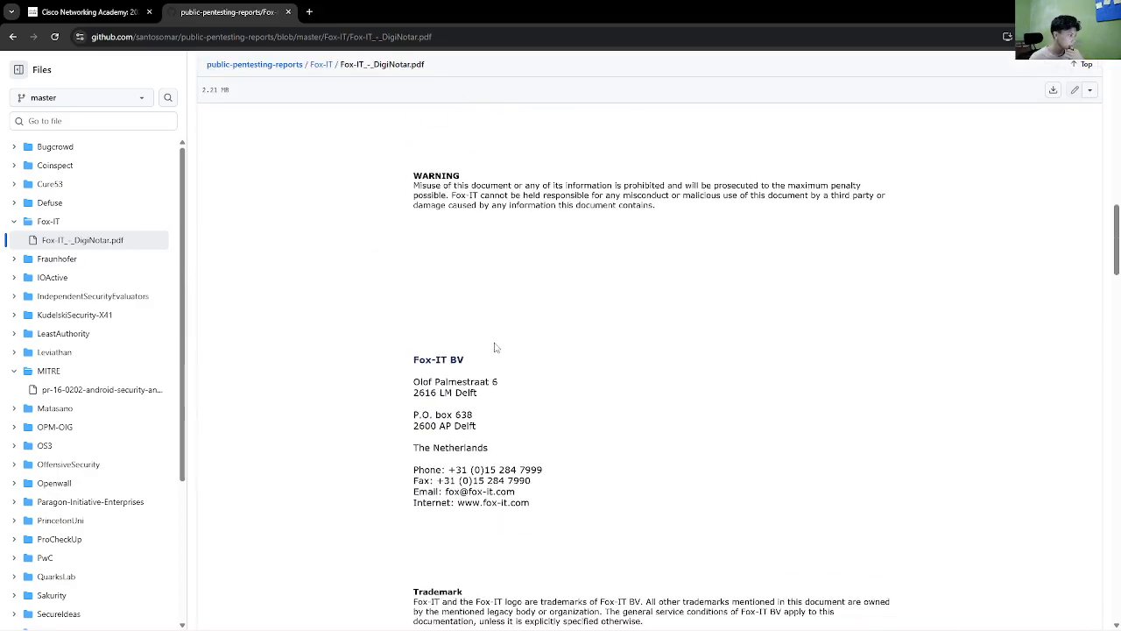
scroll(494, 348, "down", 2)
scroll(494, 352, "down", 5)
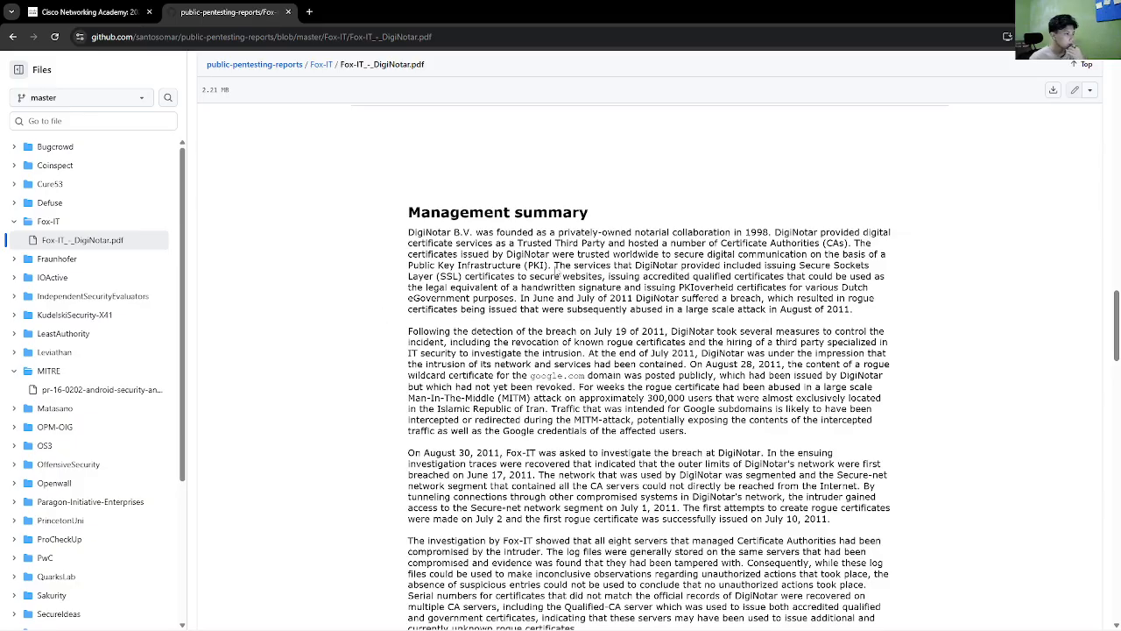
Read the Fox-IT report's management summary and investigative summary through the section on the investigation into the intruder
scroll(725, 311, "down", 2)
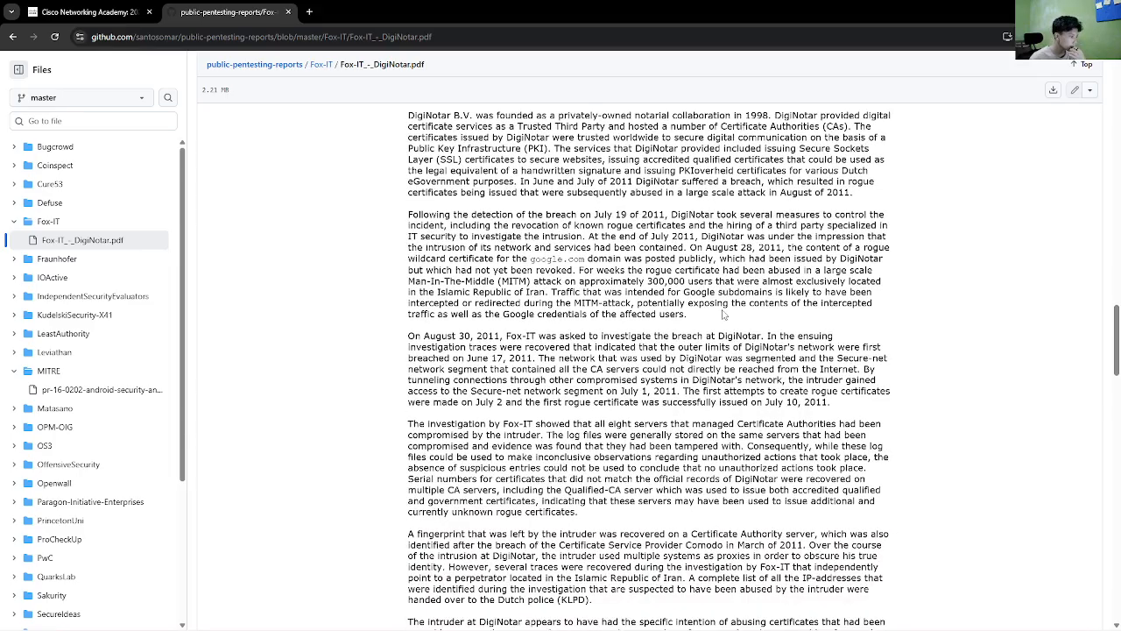
scroll(724, 314, "up", 2)
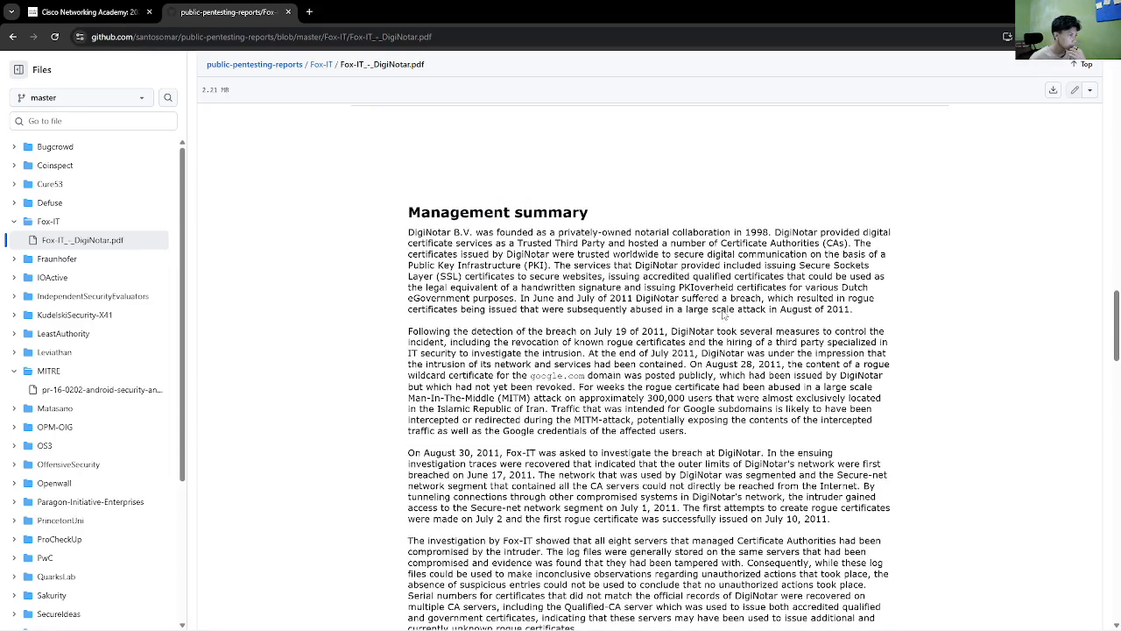
scroll(723, 313, "down", 2)
scroll(723, 313, "down", 2)
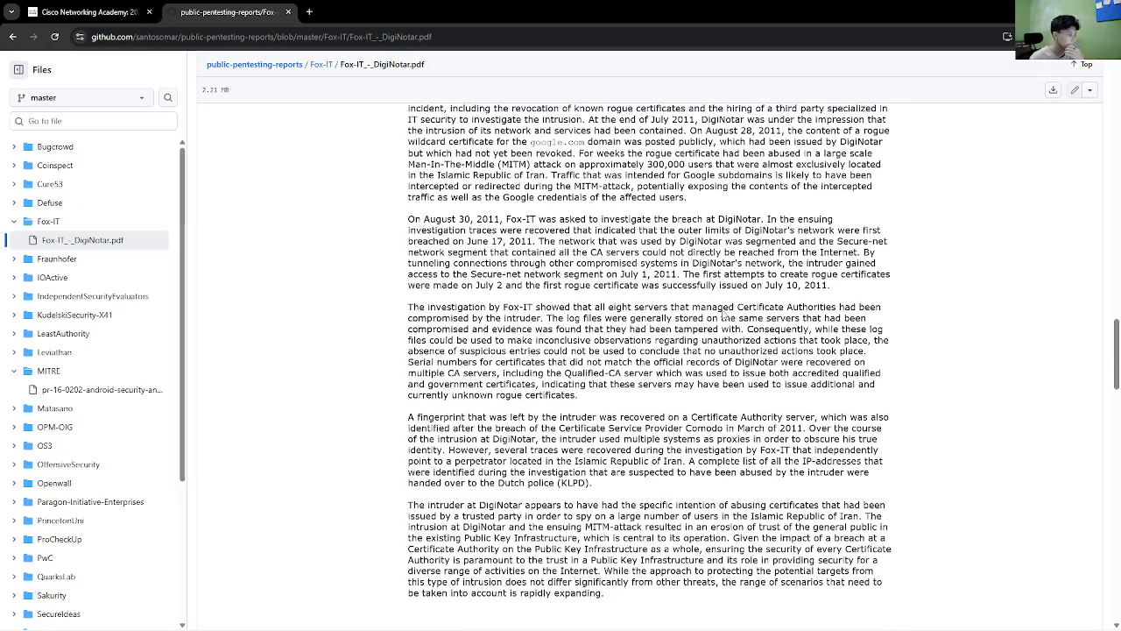
scroll(723, 317, "down", 10)
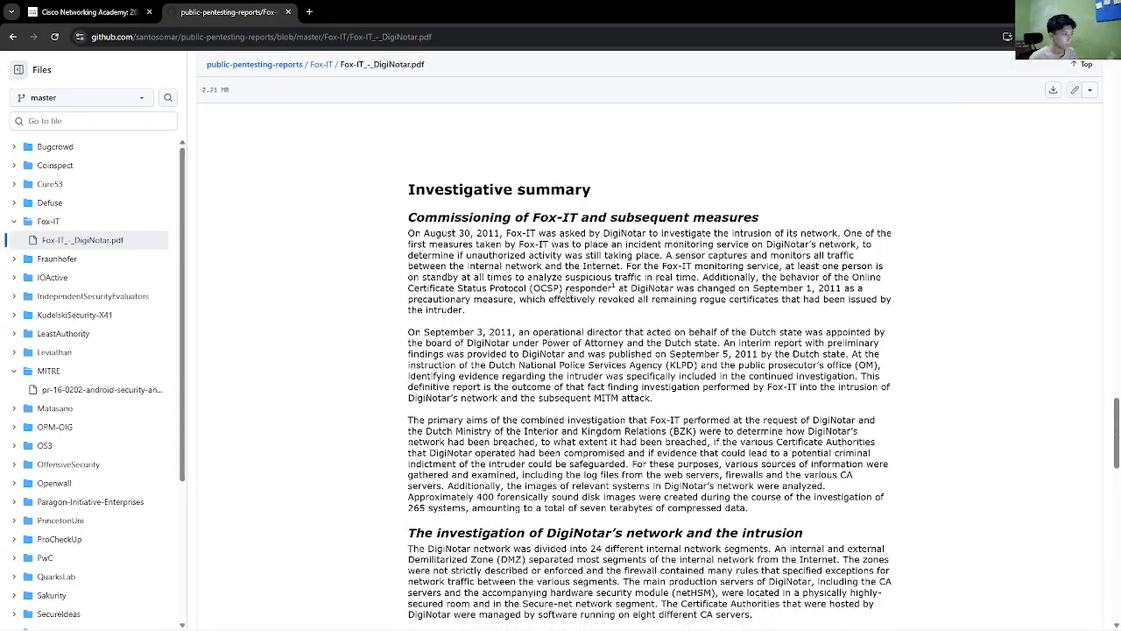
scroll(568, 289, "down", 4)
scroll(567, 294, "down", 8)
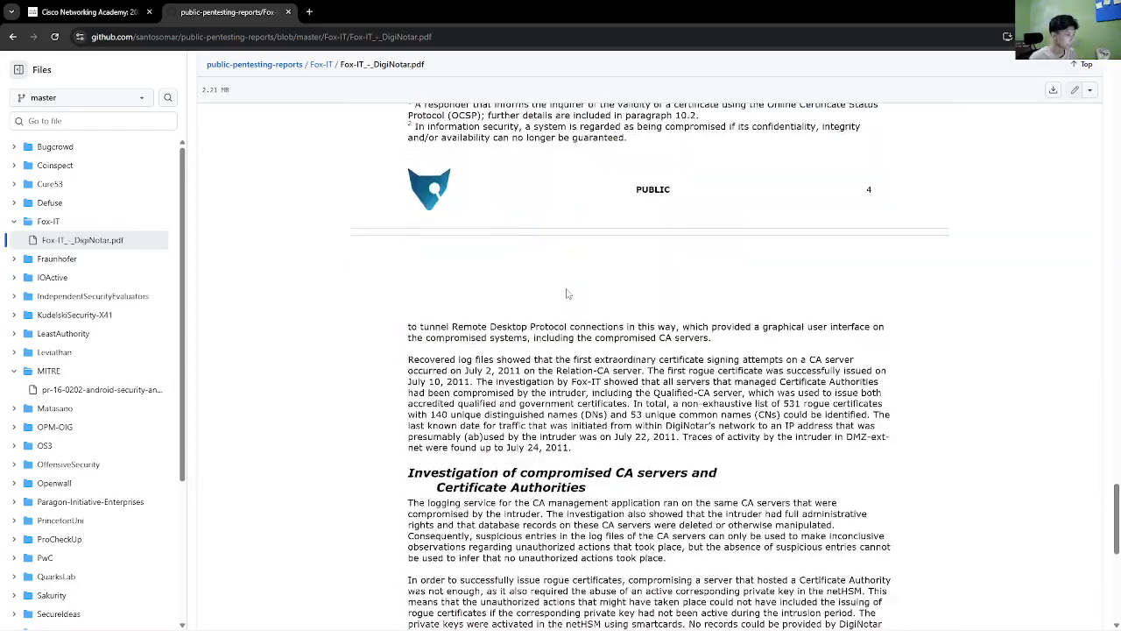
scroll(567, 293, "down", 3)
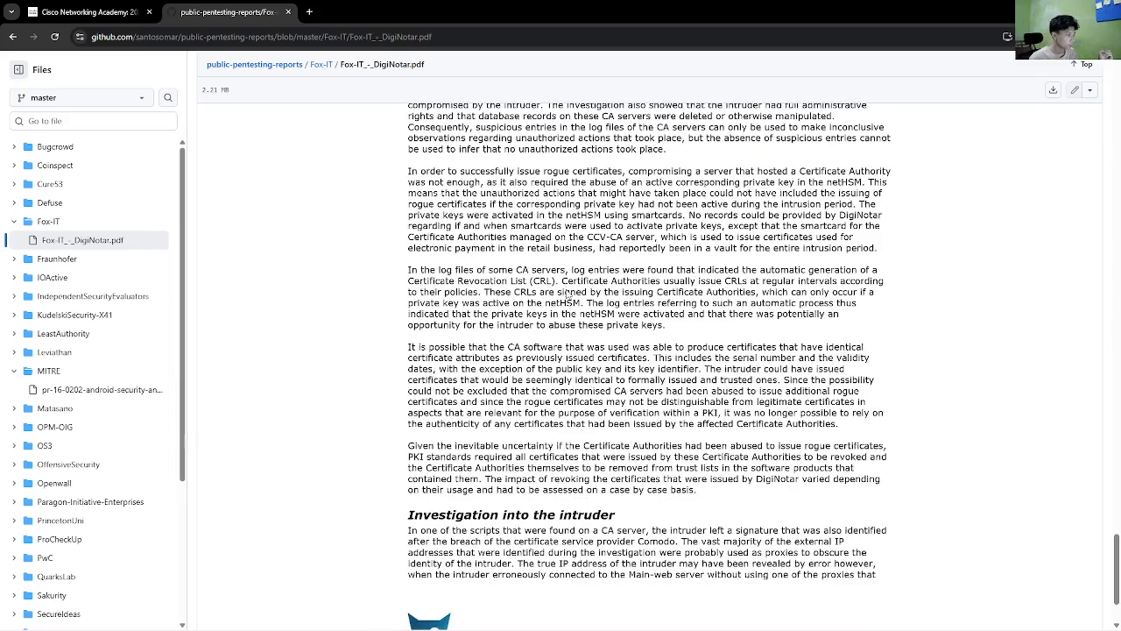
scroll(567, 295, "down", 2)
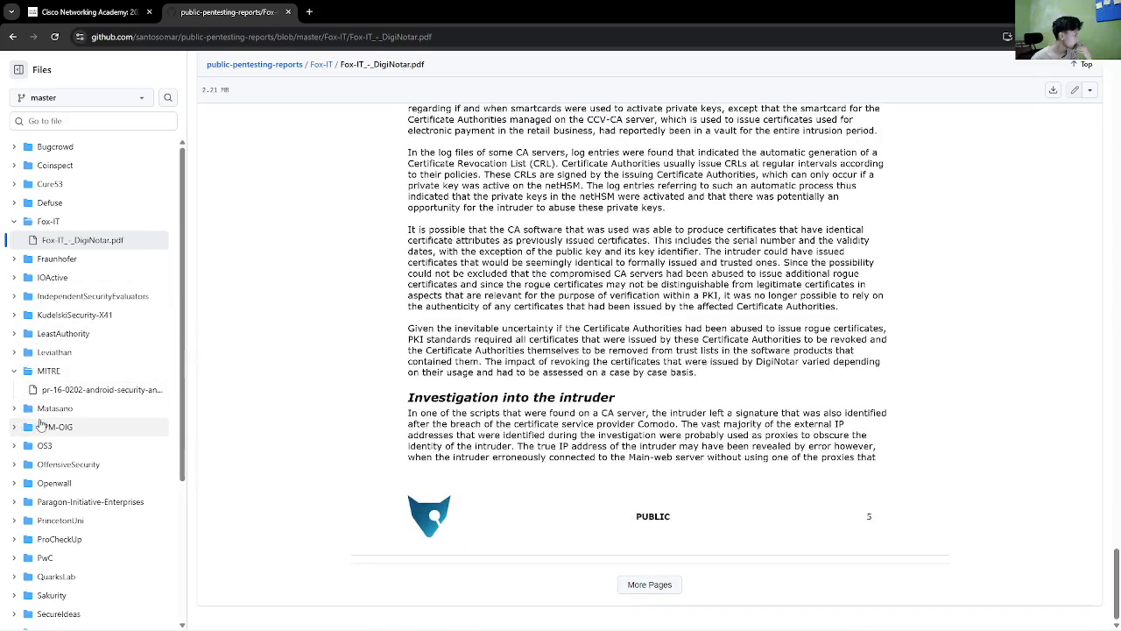
Open Cryptocat-2-Pentest-Report.pdf from the Cure53 folder and review its introduction and vulnerabilities sections
left_click(13, 185)
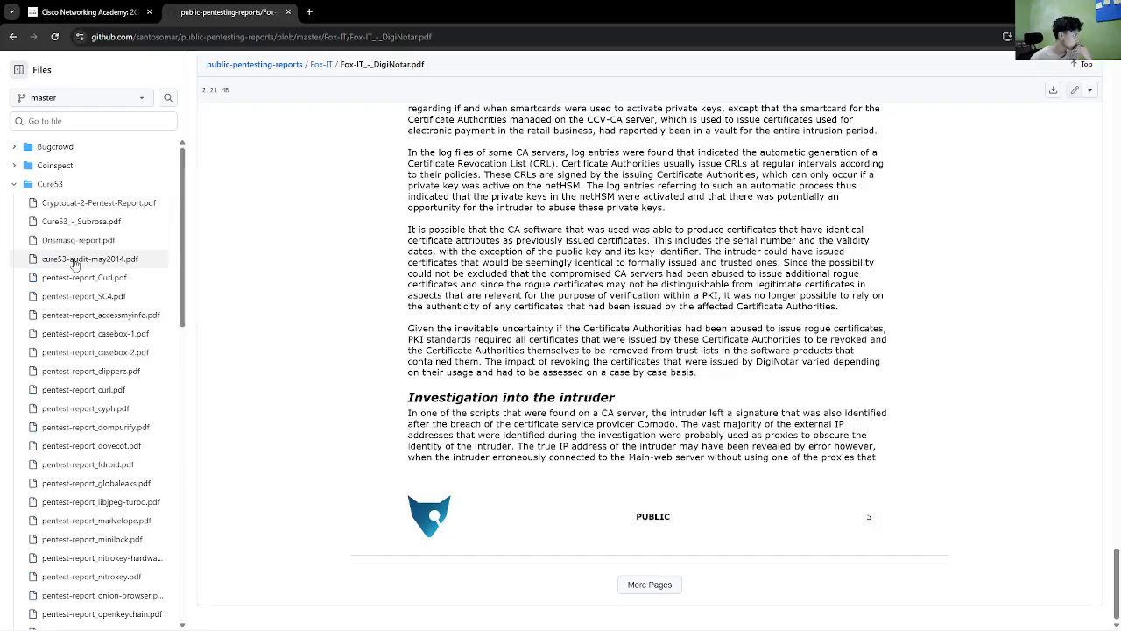
left_click(83, 204)
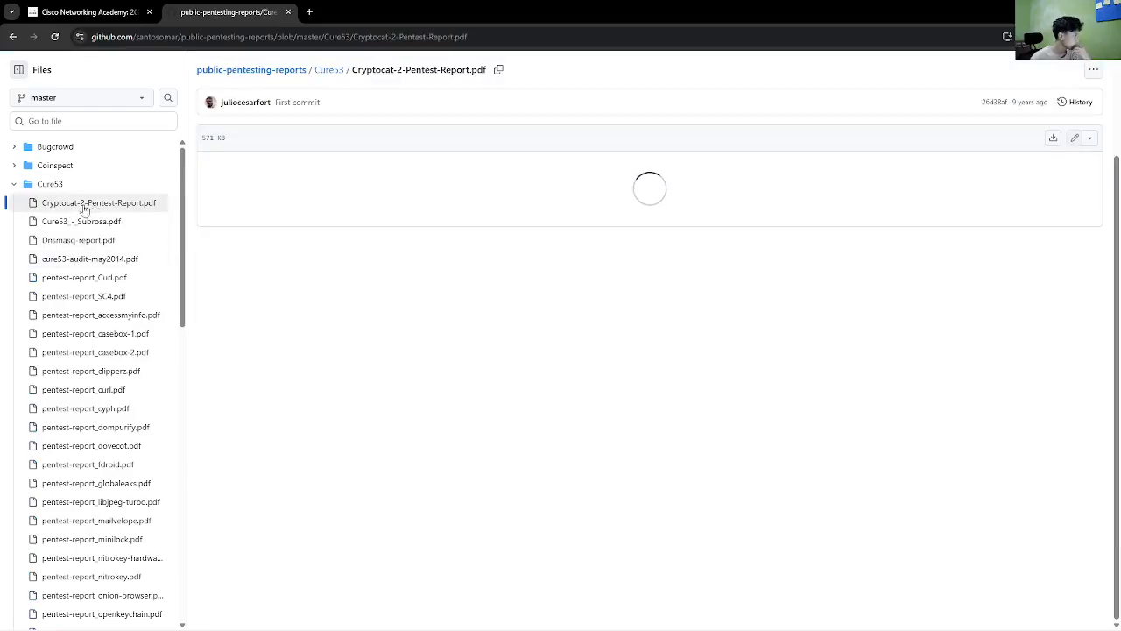
scroll(540, 331, "down", 10)
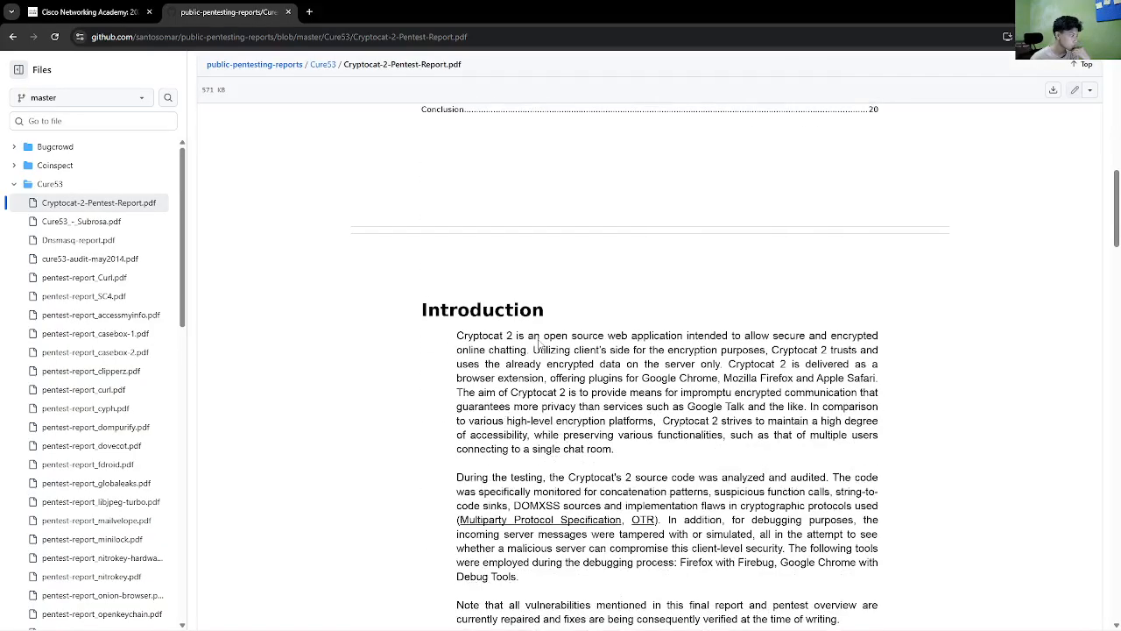
scroll(539, 341, "up", 3)
scroll(537, 348, "down", 1)
scroll(543, 351, "down", 2)
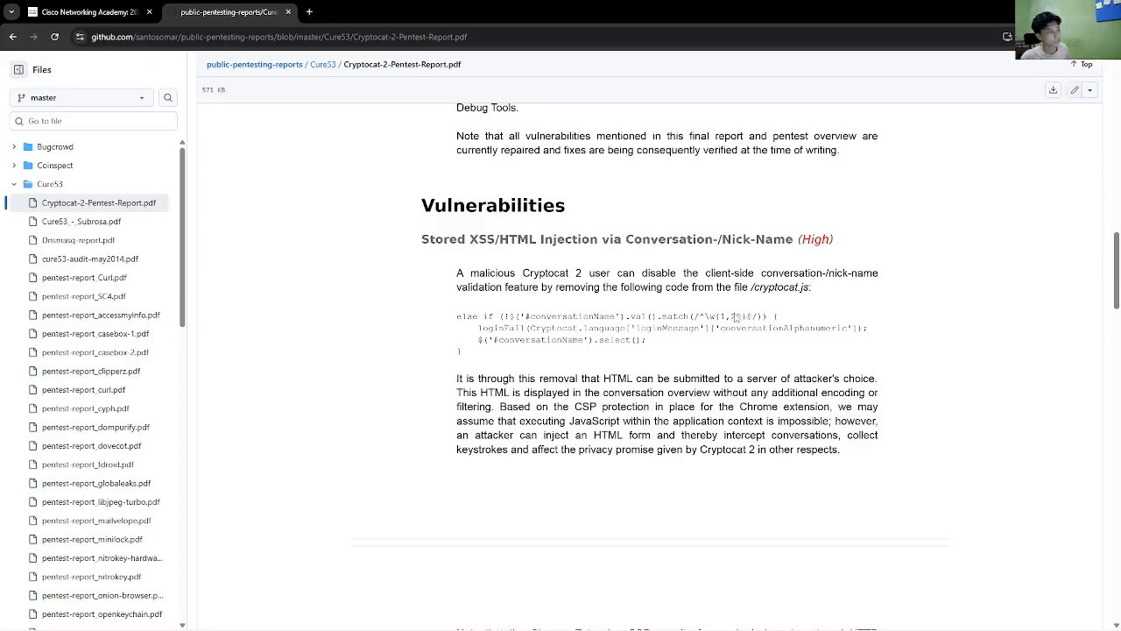
Read the Cryptocat 2 report's stored XSS and remote code execution findings, including their severity ratings, exemplary screenshots and recommendations
scroll(732, 320, "down", 3)
scroll(725, 319, "down", 1)
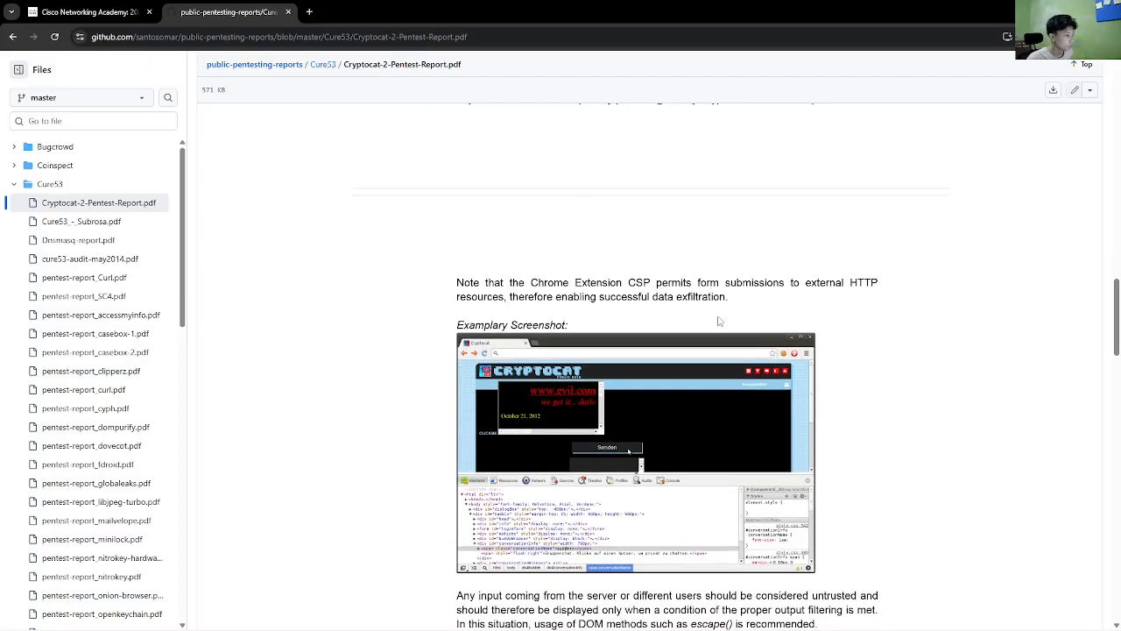
scroll(695, 318, "down", 1)
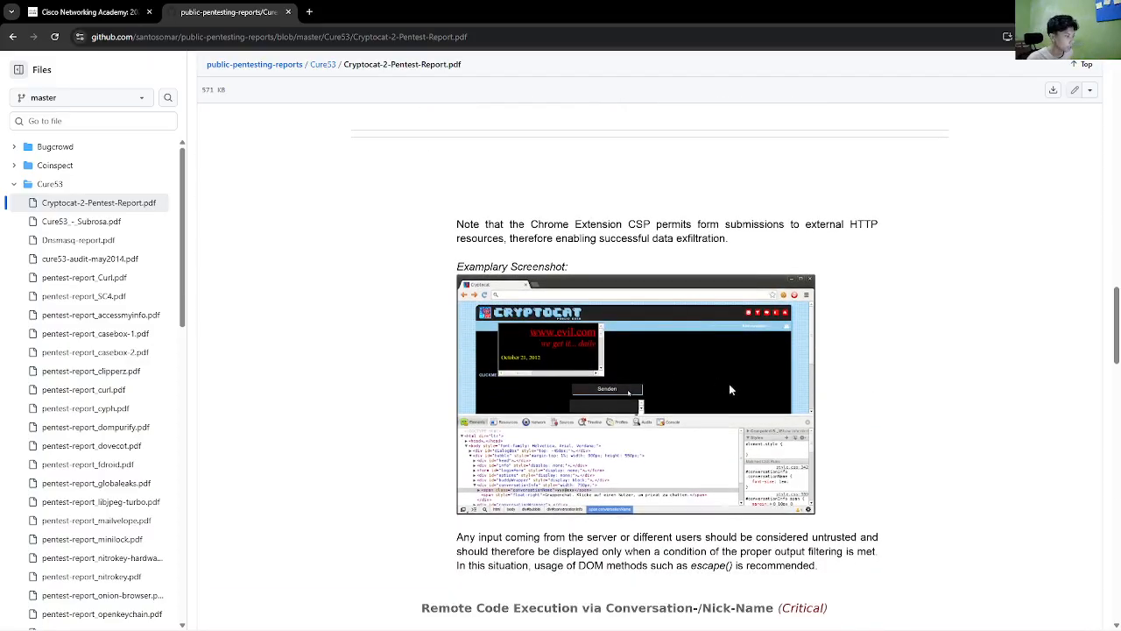
scroll(730, 390, "down", 1)
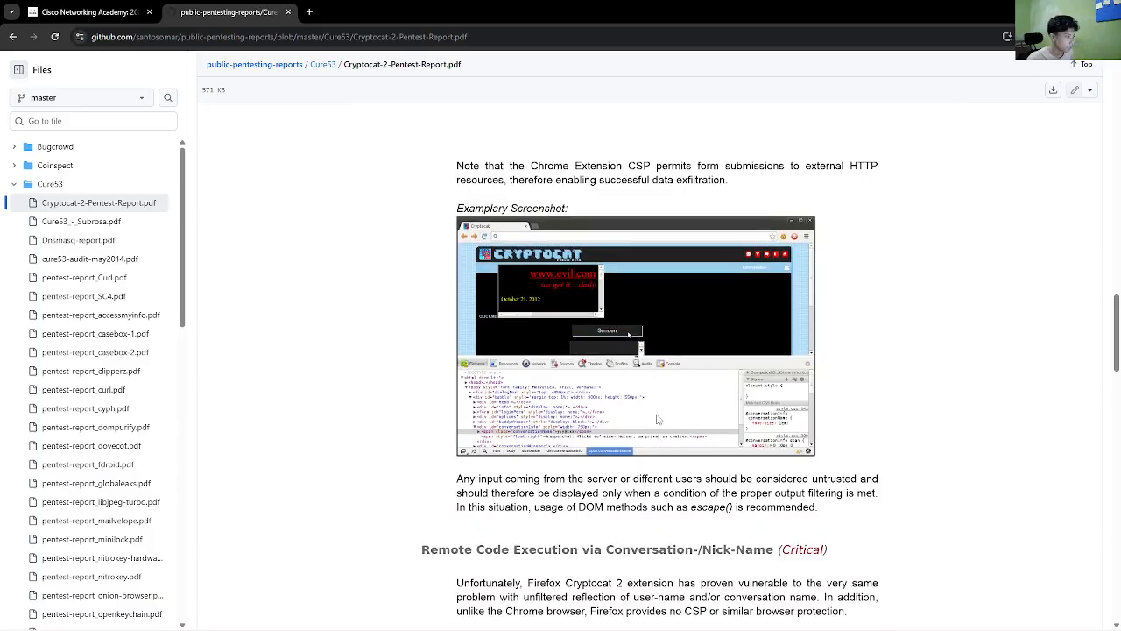
scroll(624, 404, "down", 3)
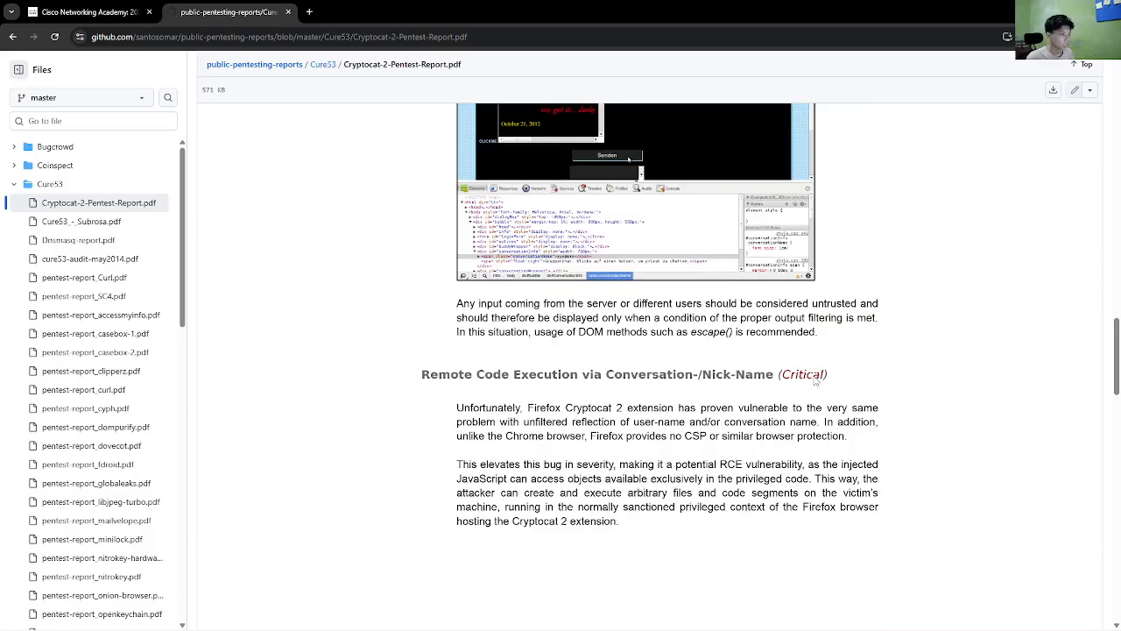
scroll(598, 409, "down", 1)
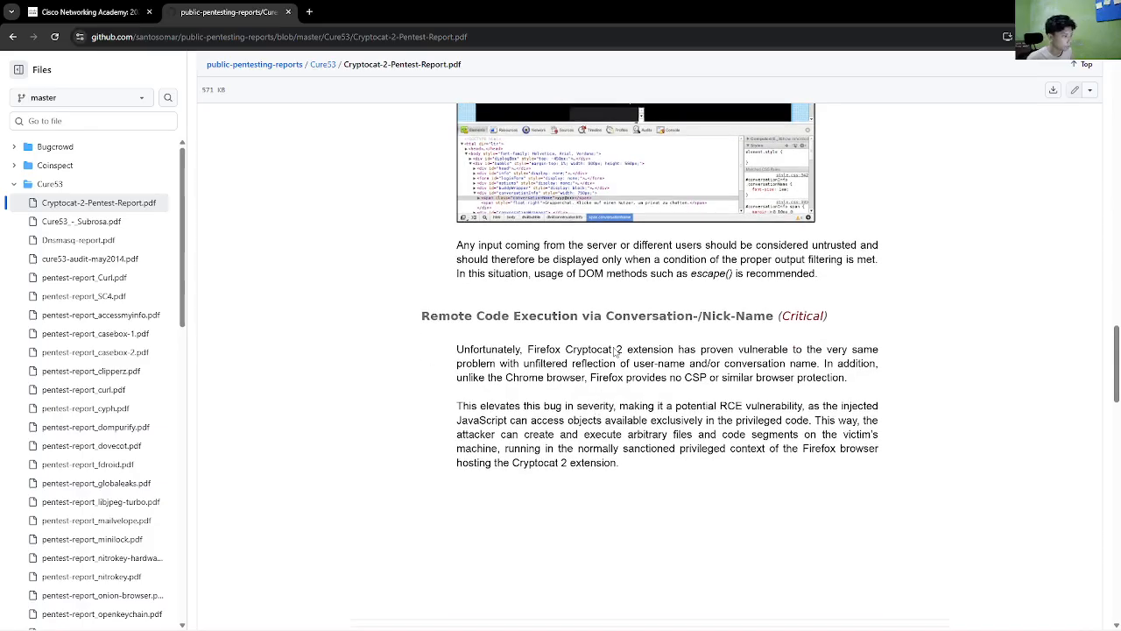
scroll(687, 356, "down", 3)
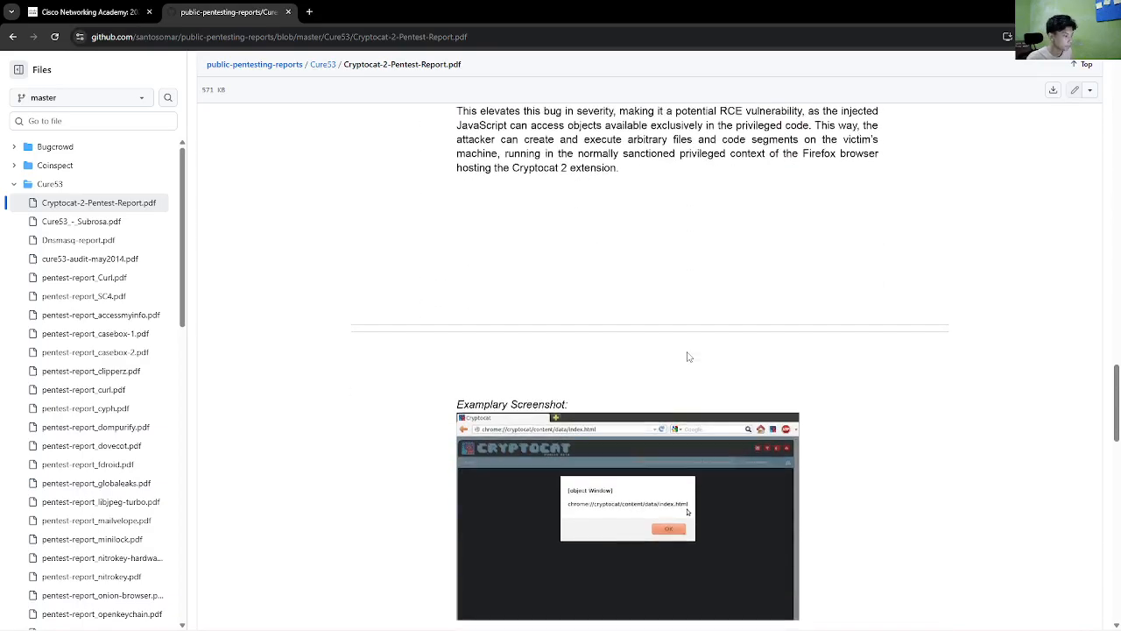
scroll(688, 357, "down", 2)
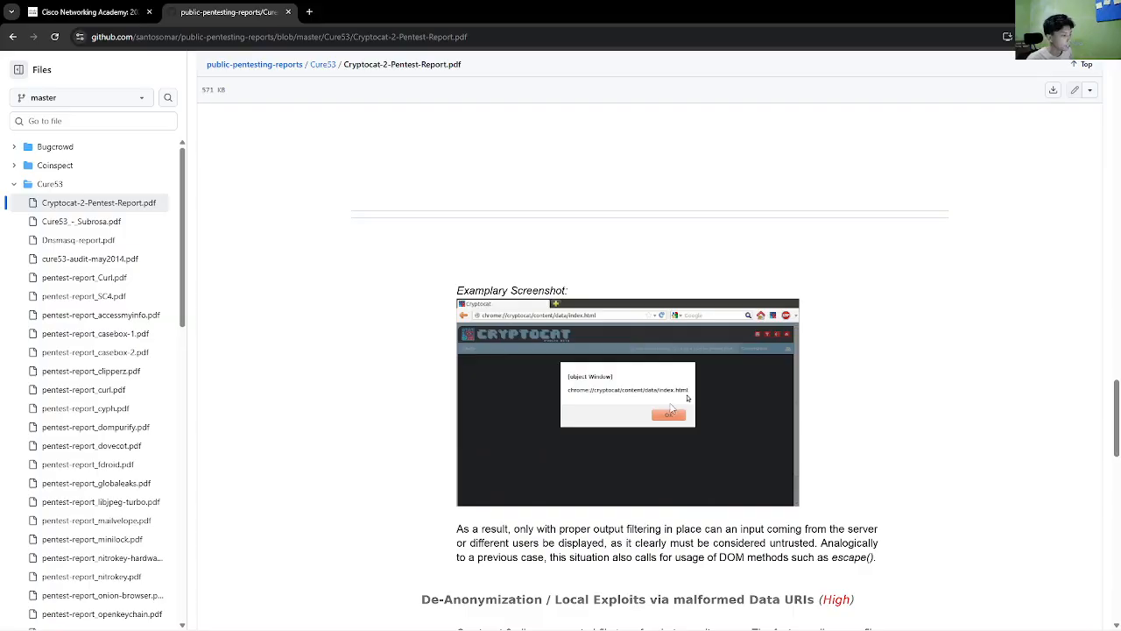
scroll(672, 407, "up", 3)
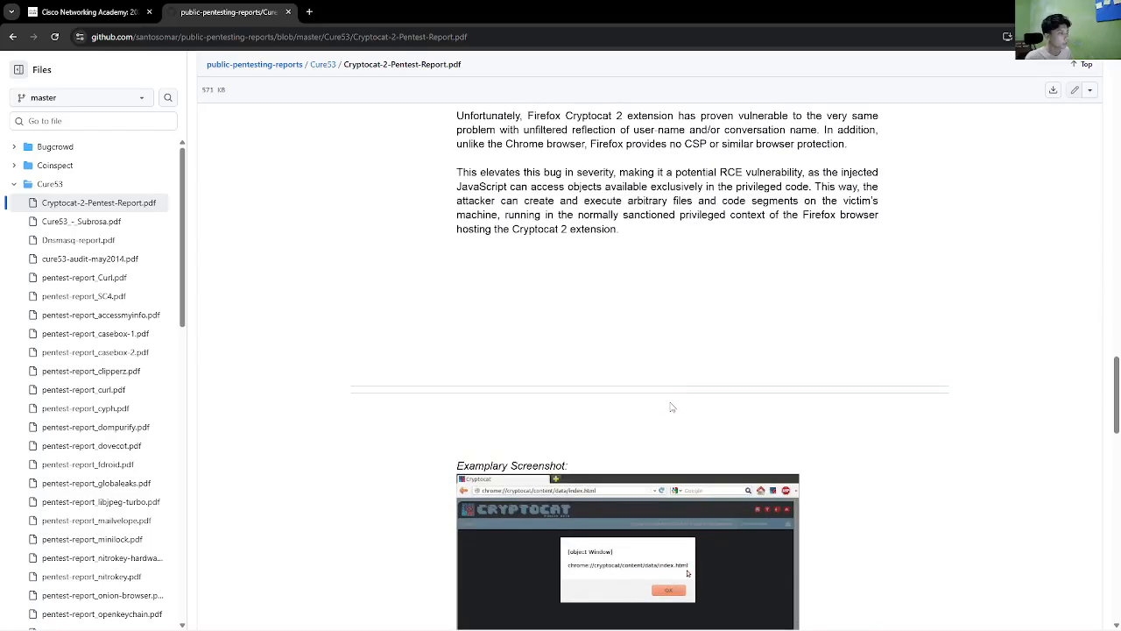
Read the finding on de-anonymization and local exploits via malformed data URIs, through its recommended best practices
scroll(672, 405, "down", 3)
scroll(672, 406, "down", 4)
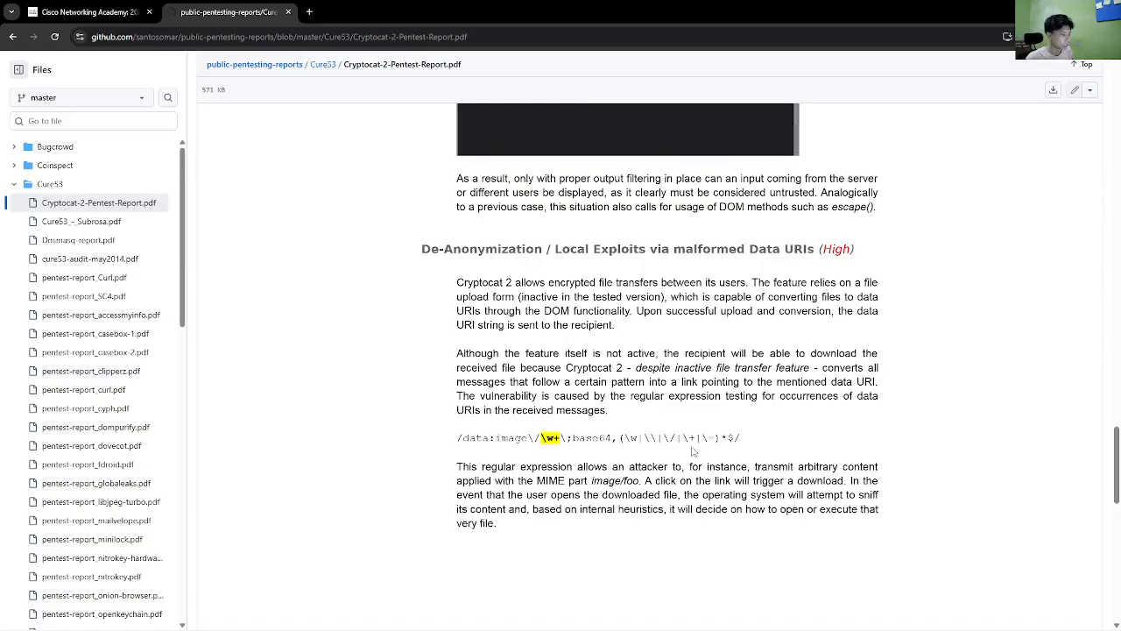
scroll(687, 456, "down", 4)
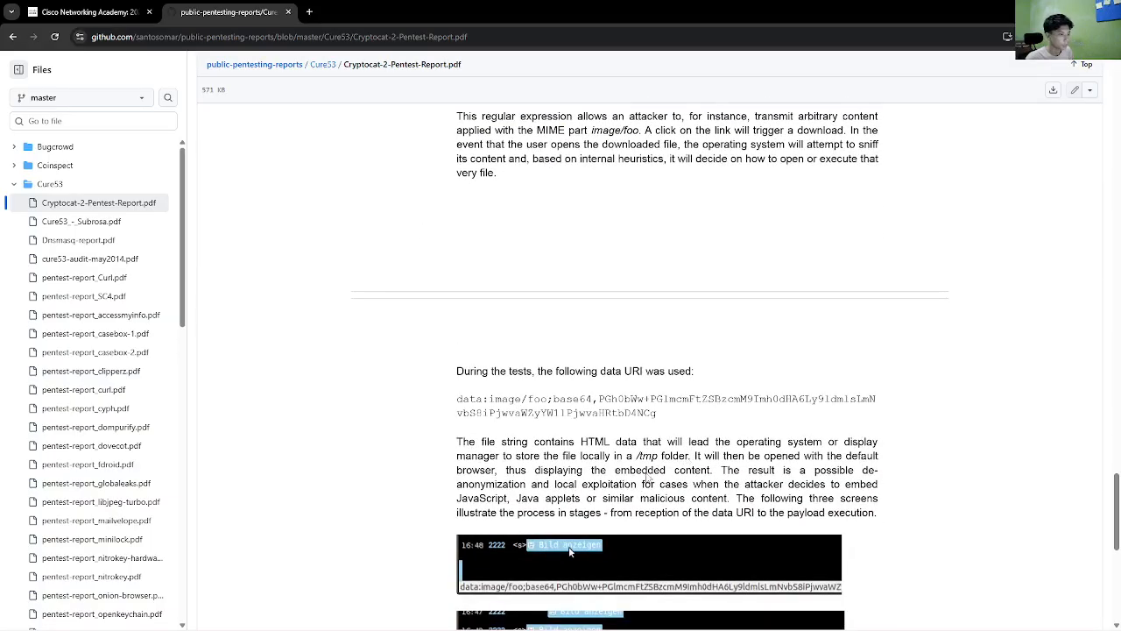
scroll(648, 477, "down", 5)
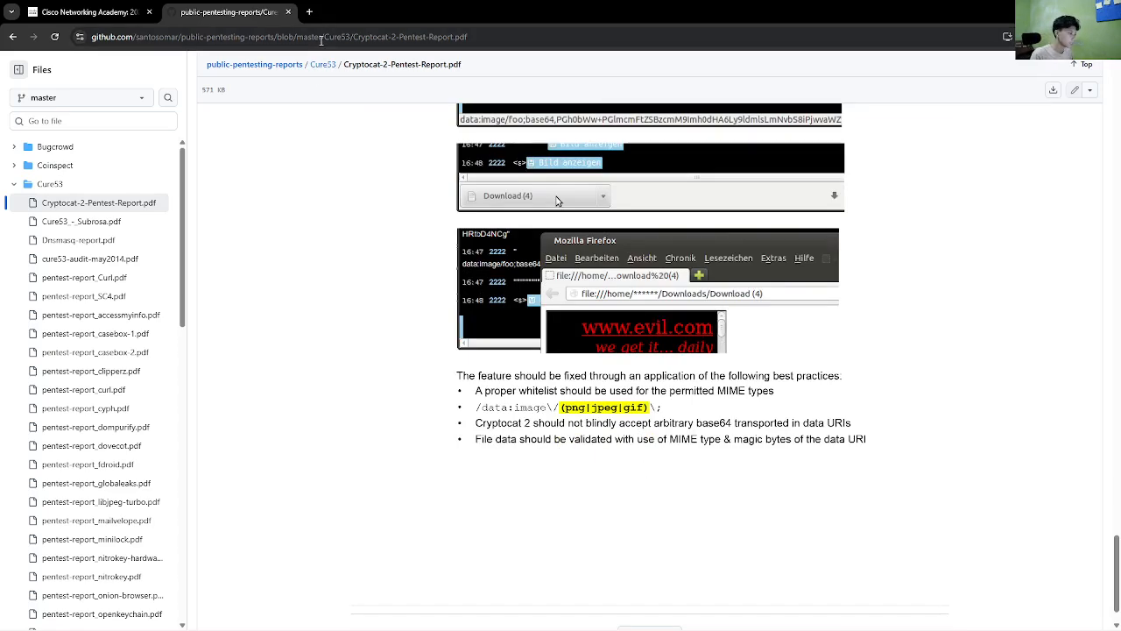
Open a new incognito window and search Google for "example penetration testing reports"
key("ctrl+shift+n")
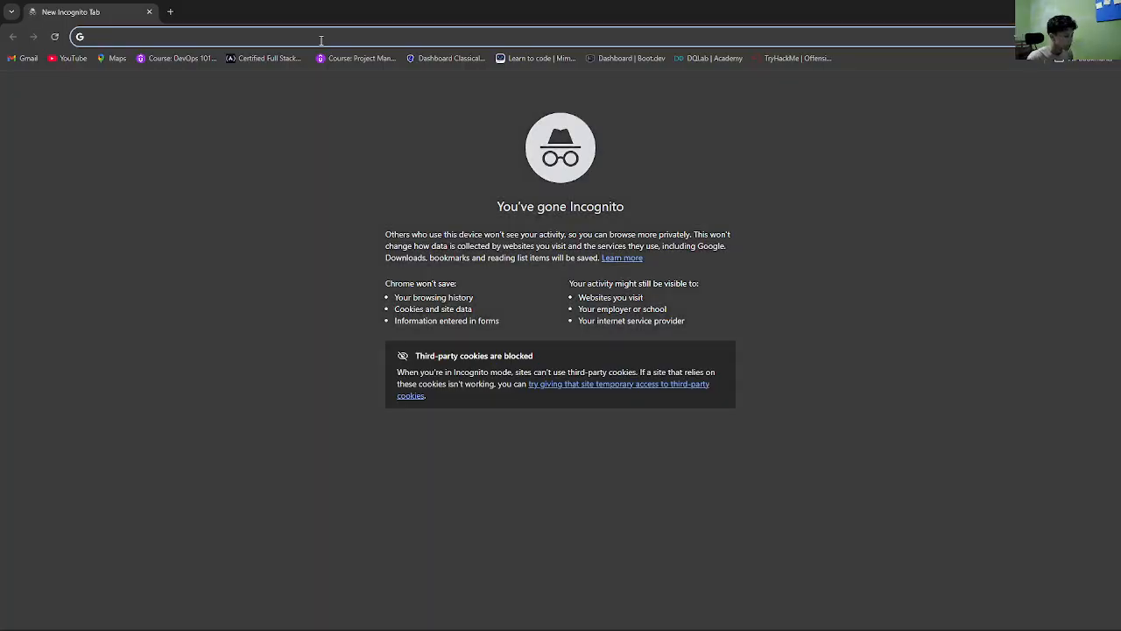
type("example")
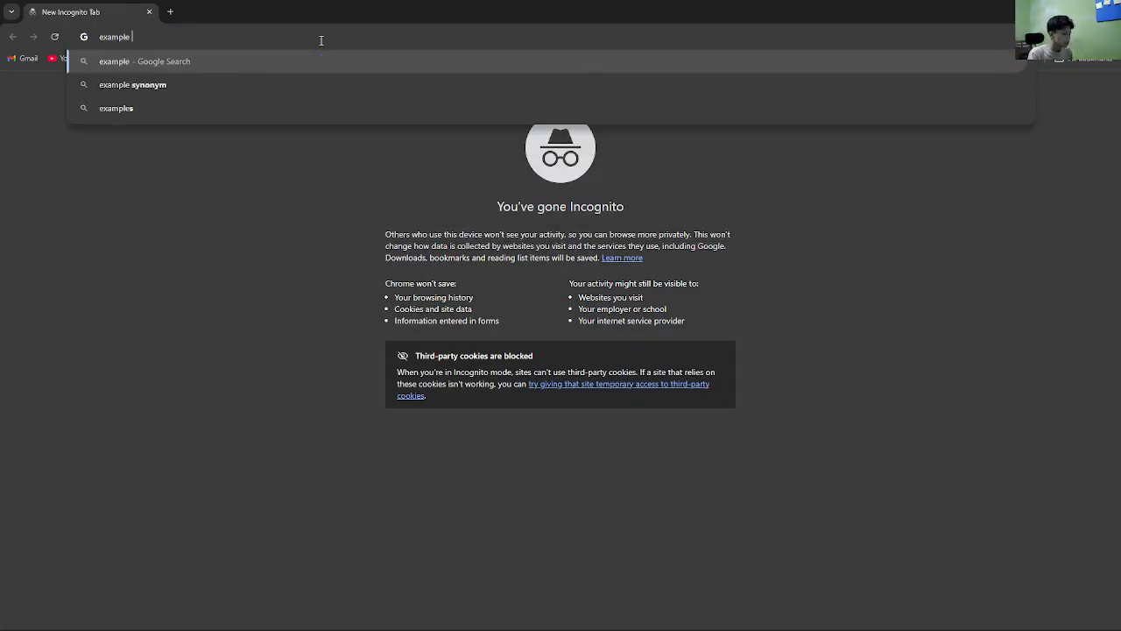
type(" penetration")
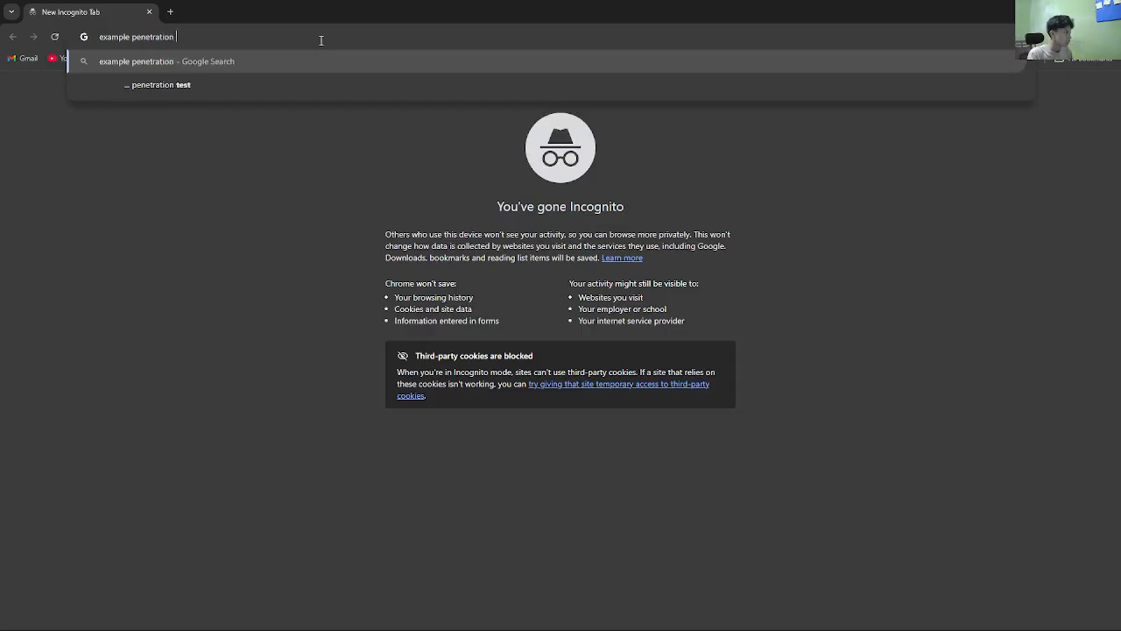
type(" tes")
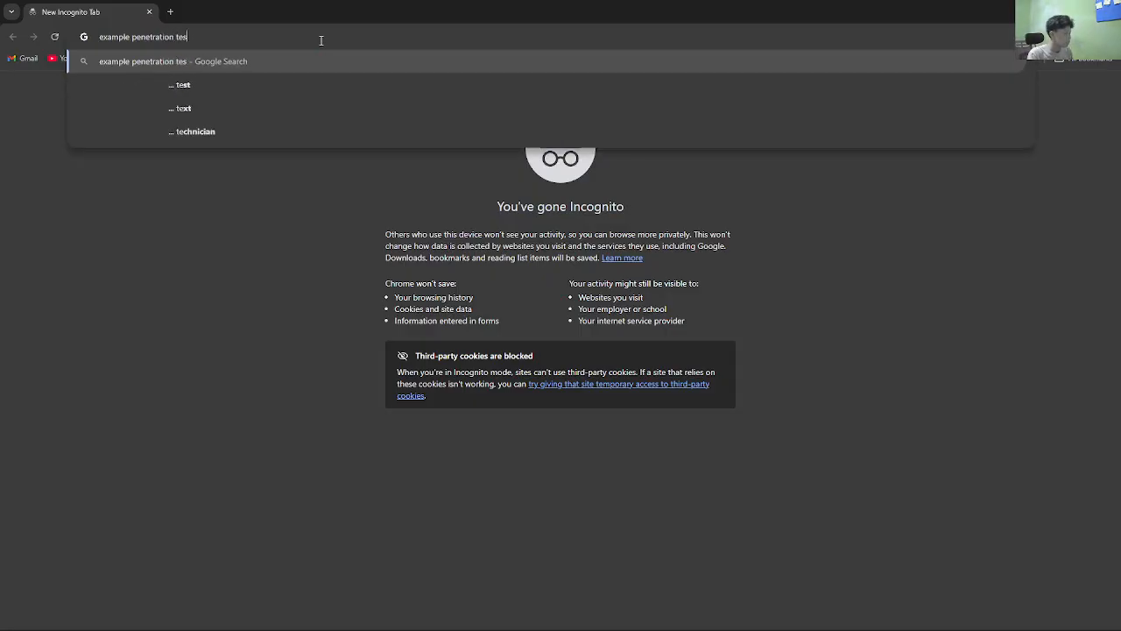
type("ting reports")
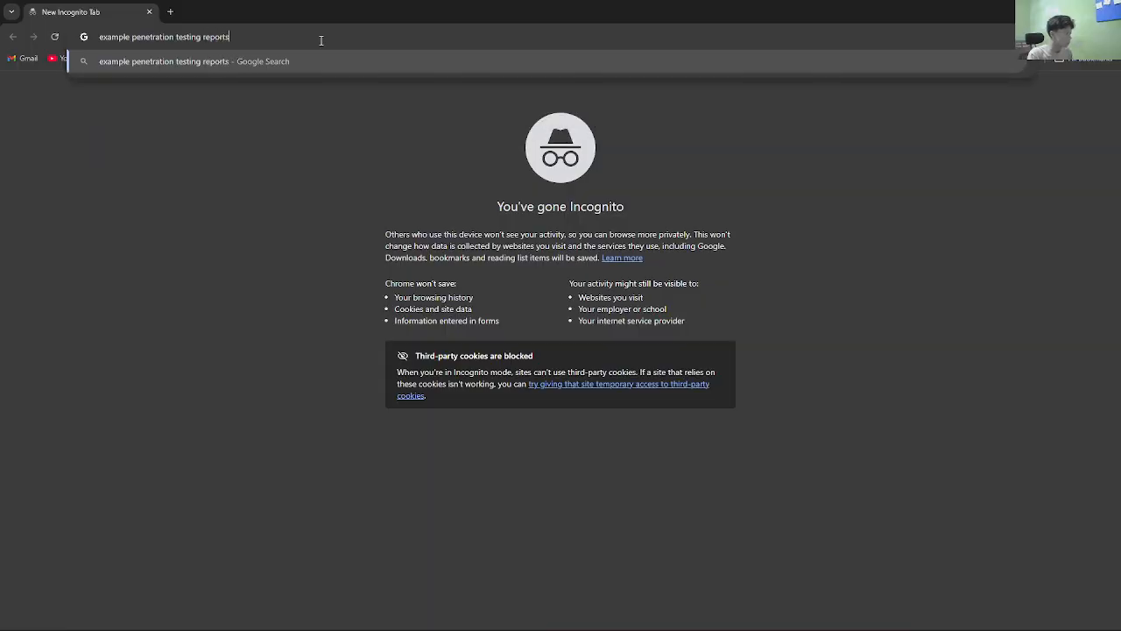
key("Return")
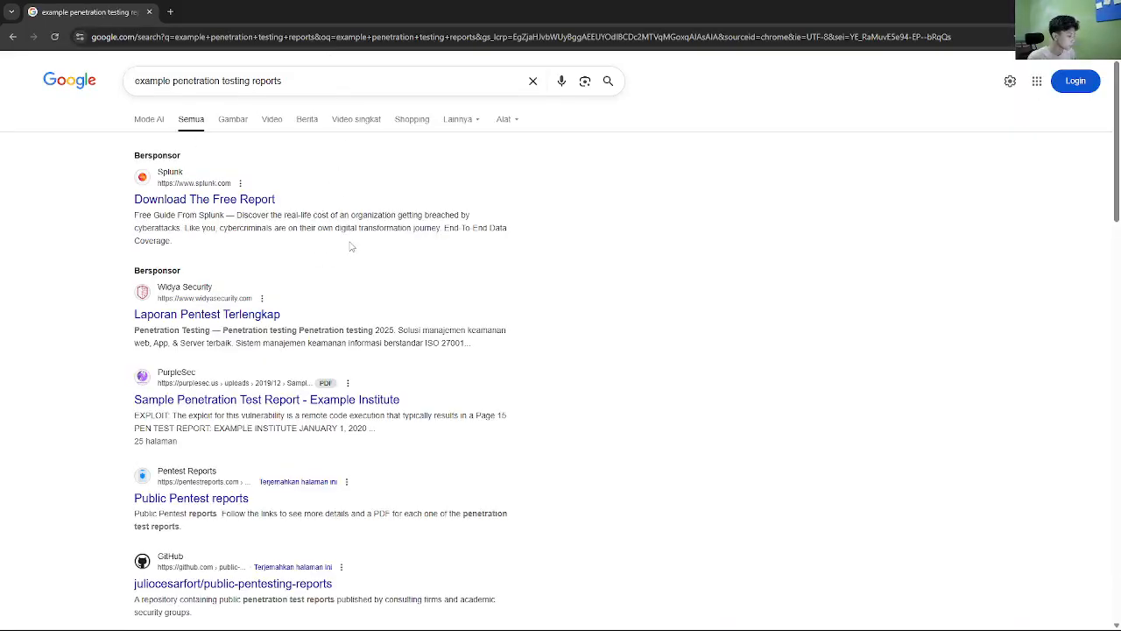
Open PurpleSec's "Sample Penetration Test Report - Example Institute" from the search results in a new tab and switch to it
scroll(333, 289, "down", 3)
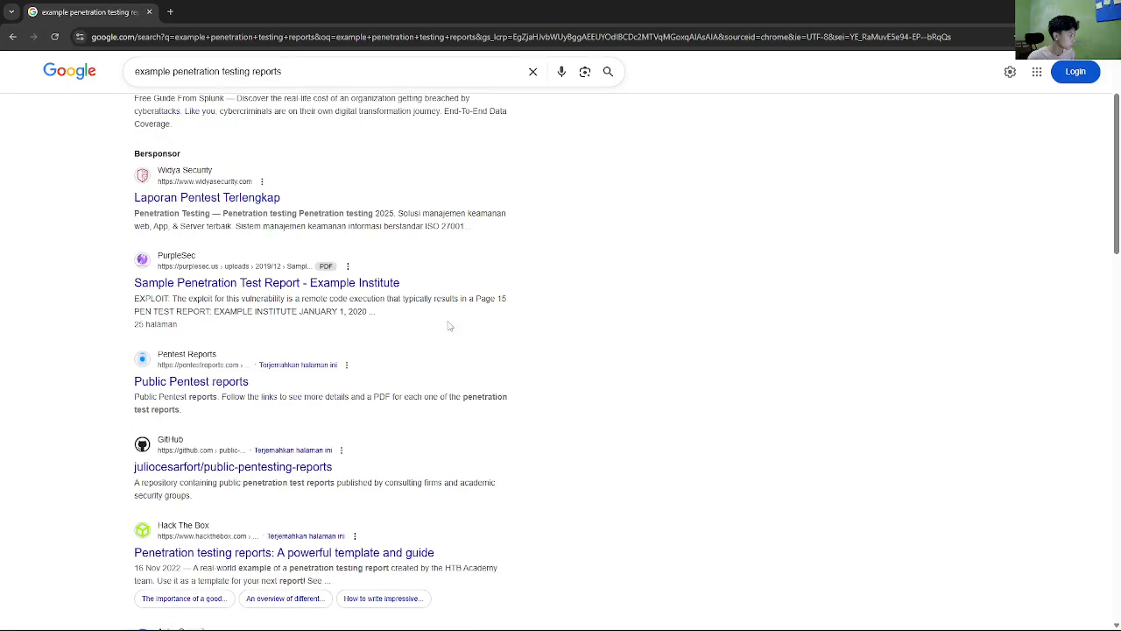
scroll(333, 324, "up", 1)
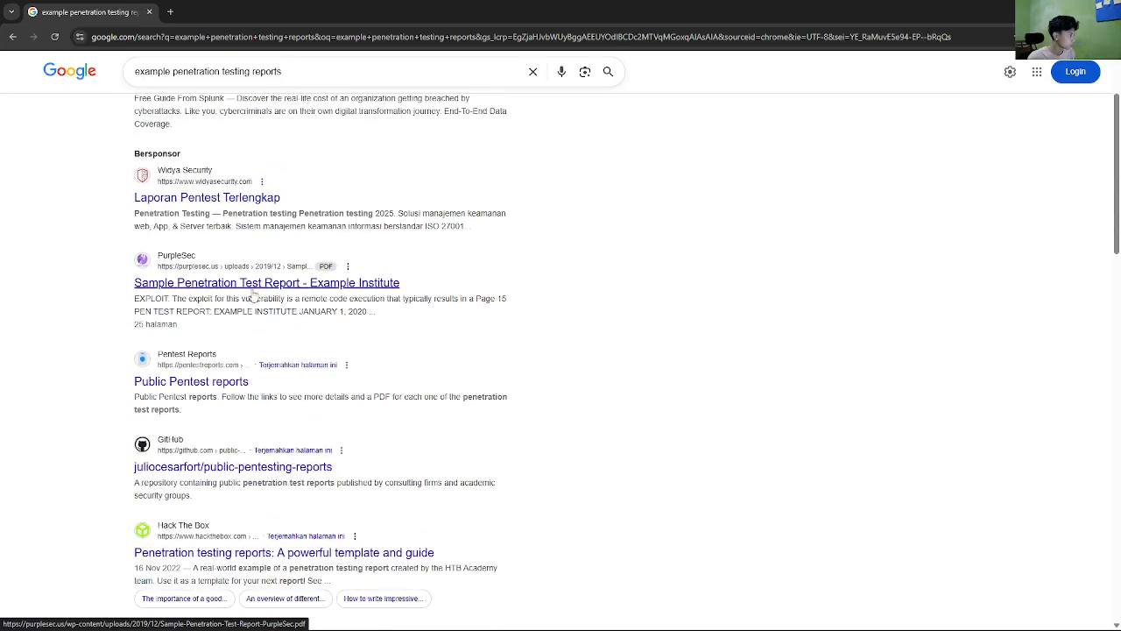
right_click(251, 290)
left_click(308, 305)
left_click(227, 12)
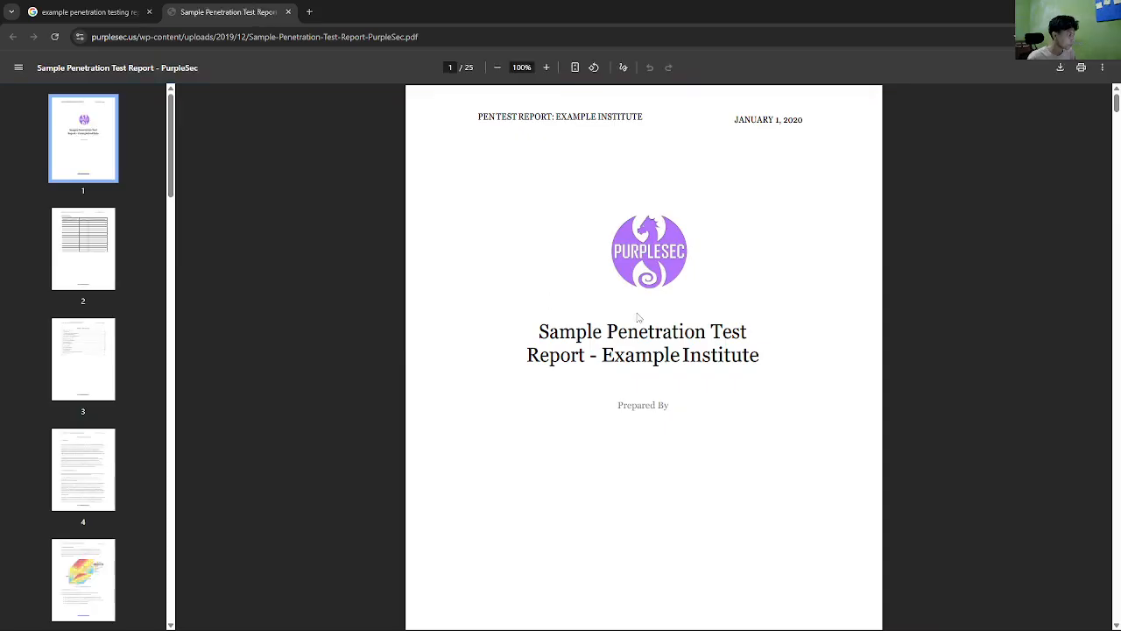
Examine the PurpleSec report's cover page, document history and table of contents, starting from the Executive Summary entry
scroll(638, 317, "down", 2)
scroll(642, 310, "up", 1)
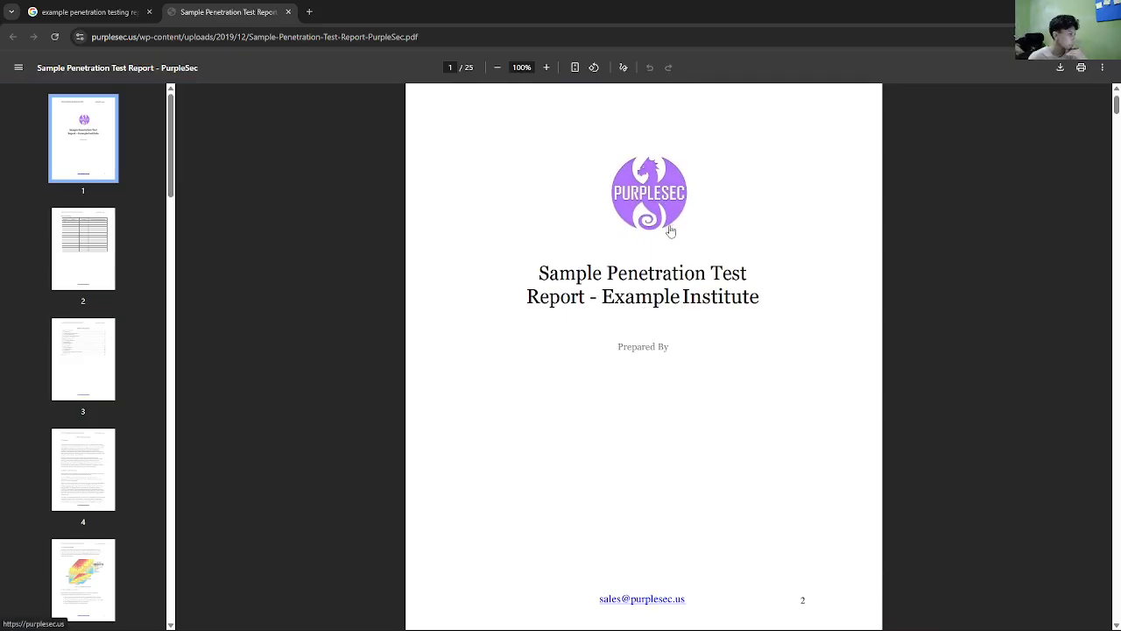
scroll(657, 372, "down", 1)
scroll(578, 343, "up", 1)
scroll(578, 343, "down", 5)
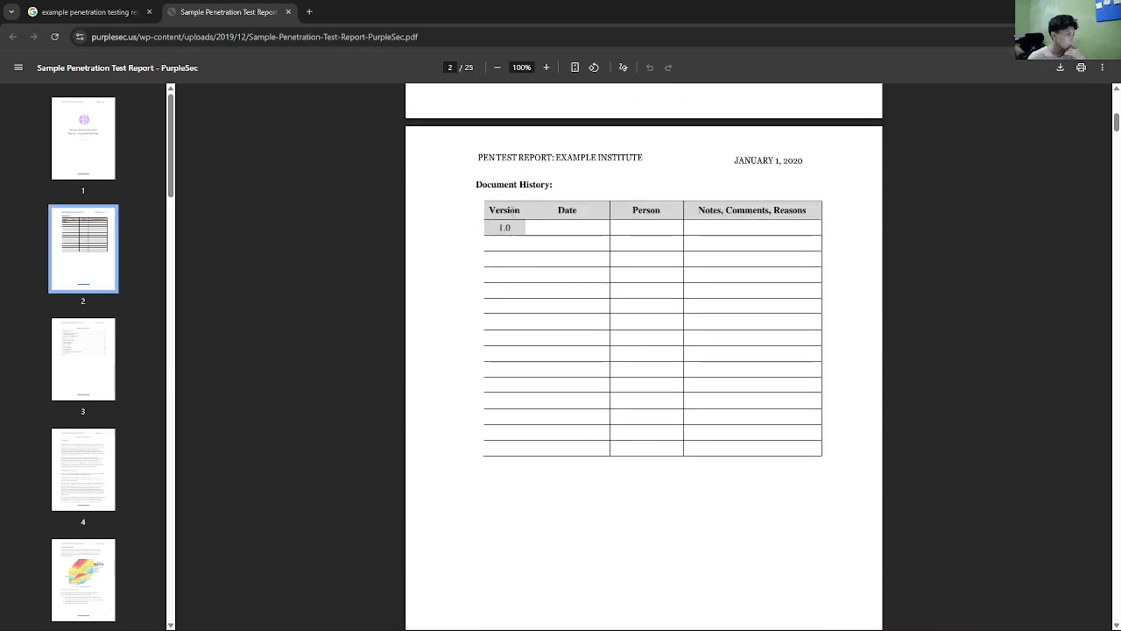
scroll(623, 242, "down", 6)
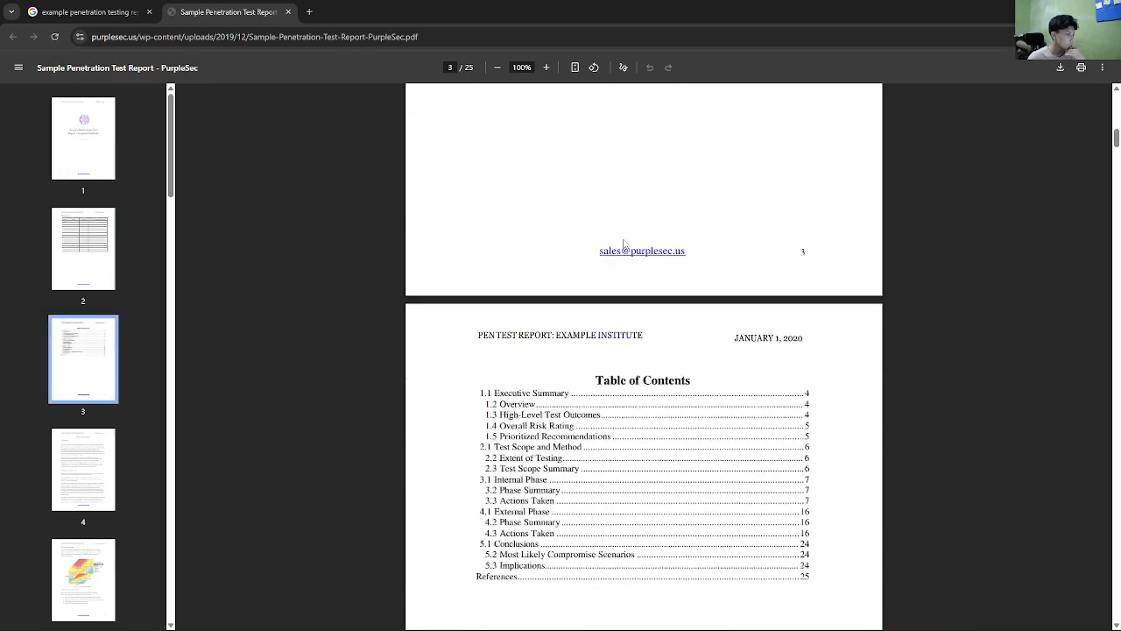
left_click_drag(596, 302, 697, 304)
left_click(697, 304)
scroll(697, 304, "down", 1)
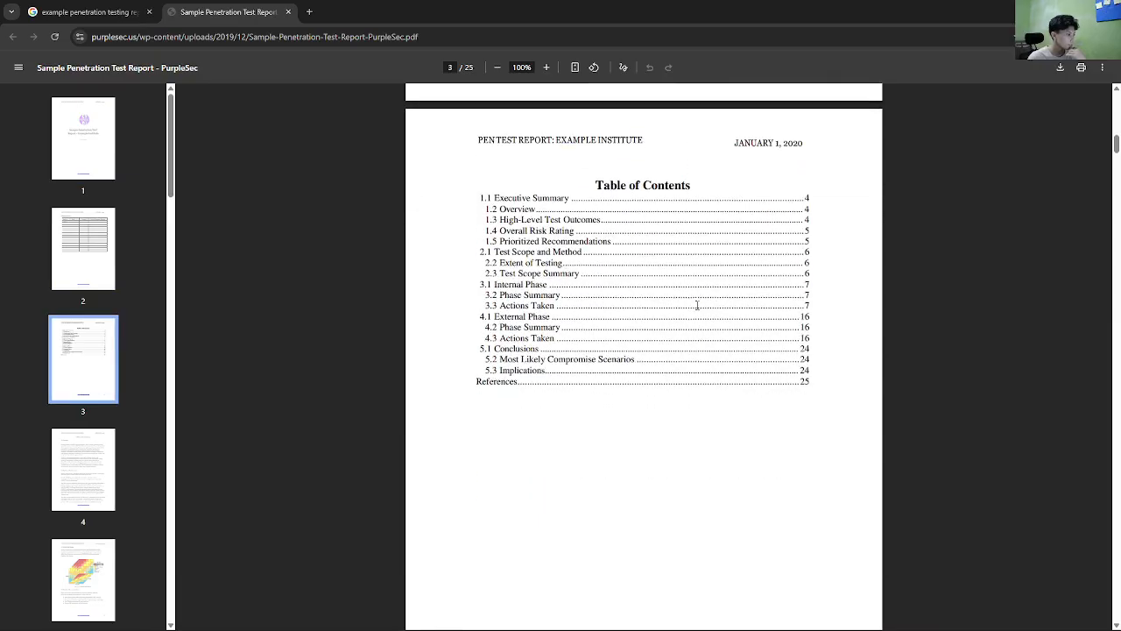
left_click_drag(580, 200, 494, 199)
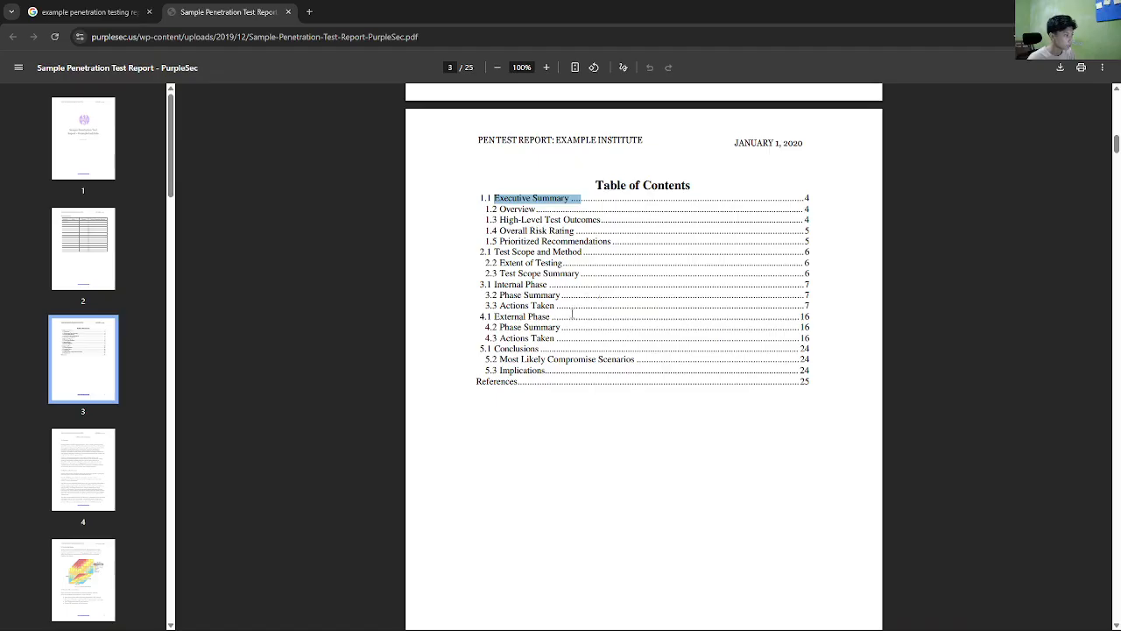
scroll(572, 313, "down", 1)
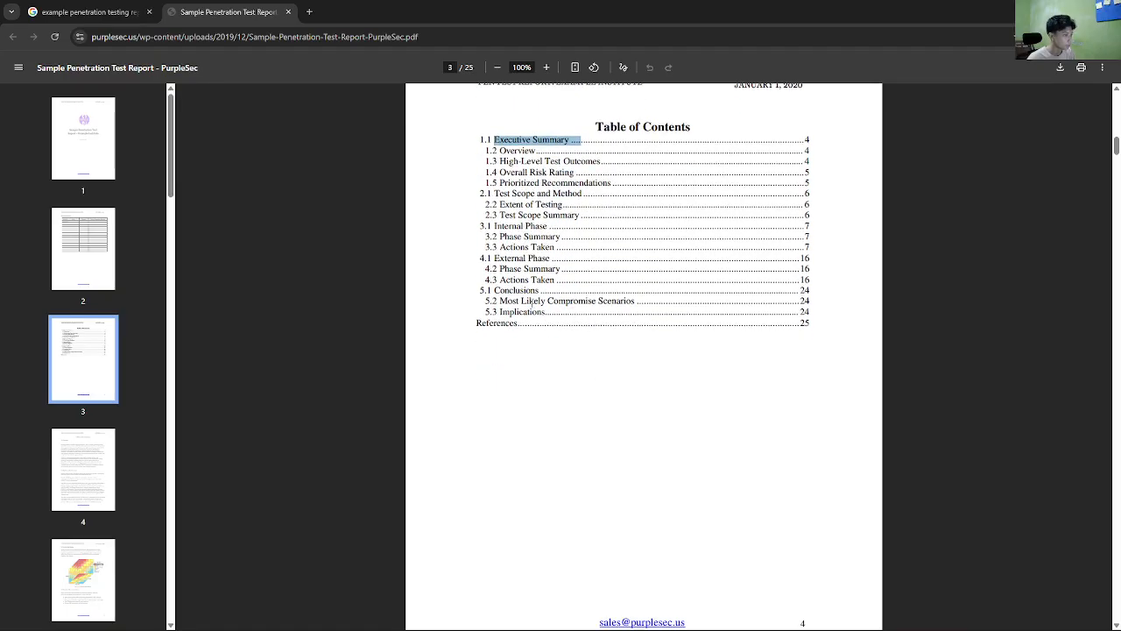
Return to the Google results and extend the search to "example penetration testing reports NCC group"
left_click(114, 7)
left_click(399, 75)
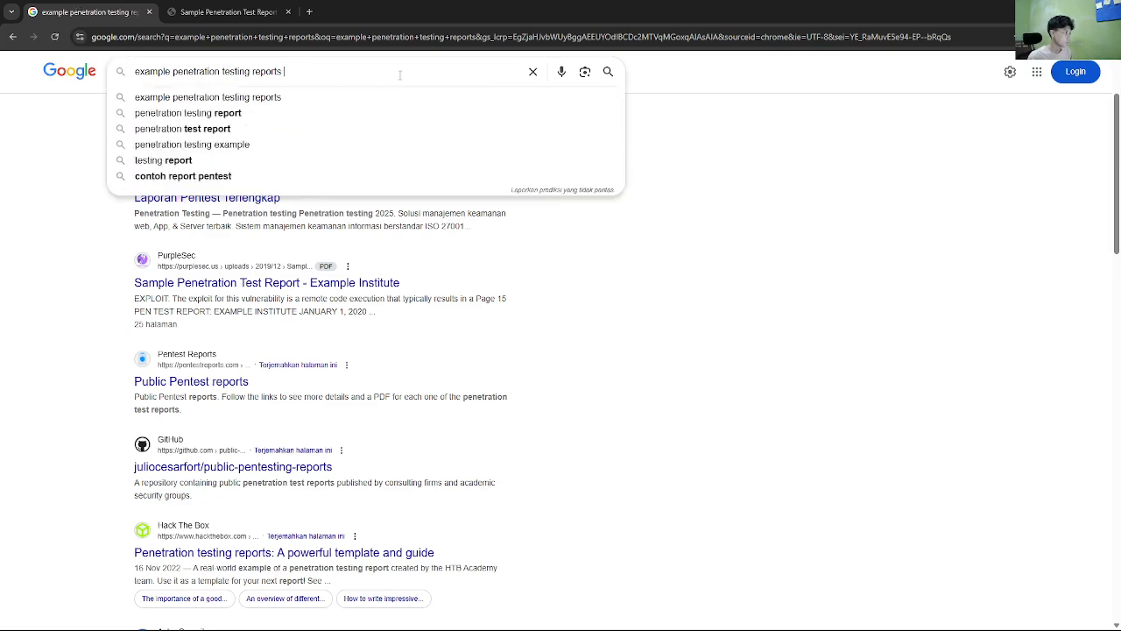
type("NCC g")
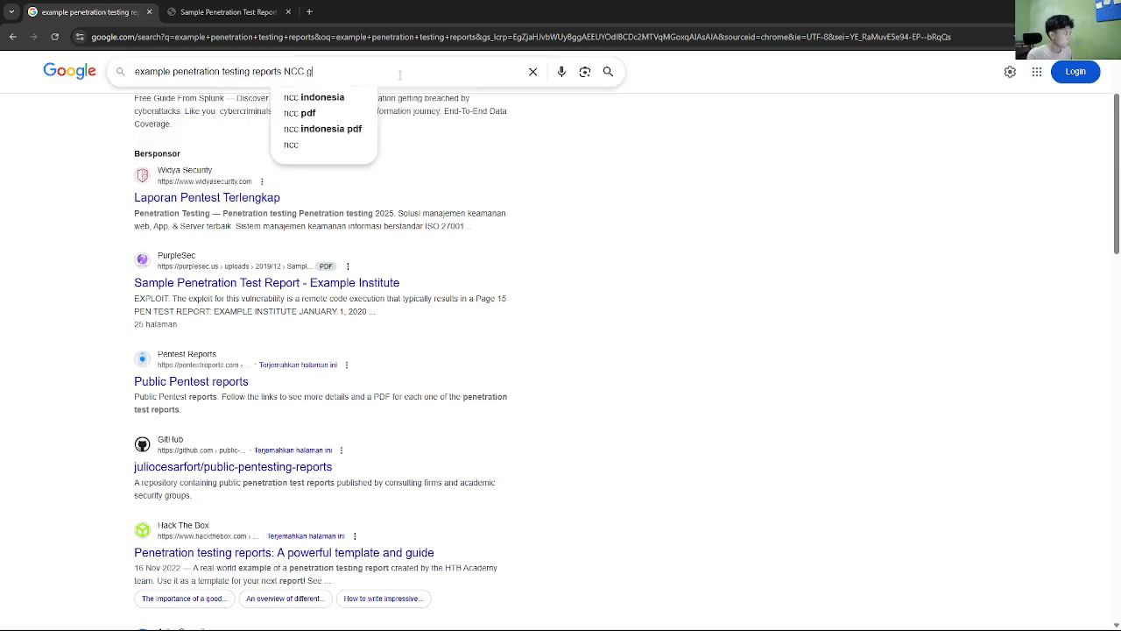
type("roup")
key("Return")
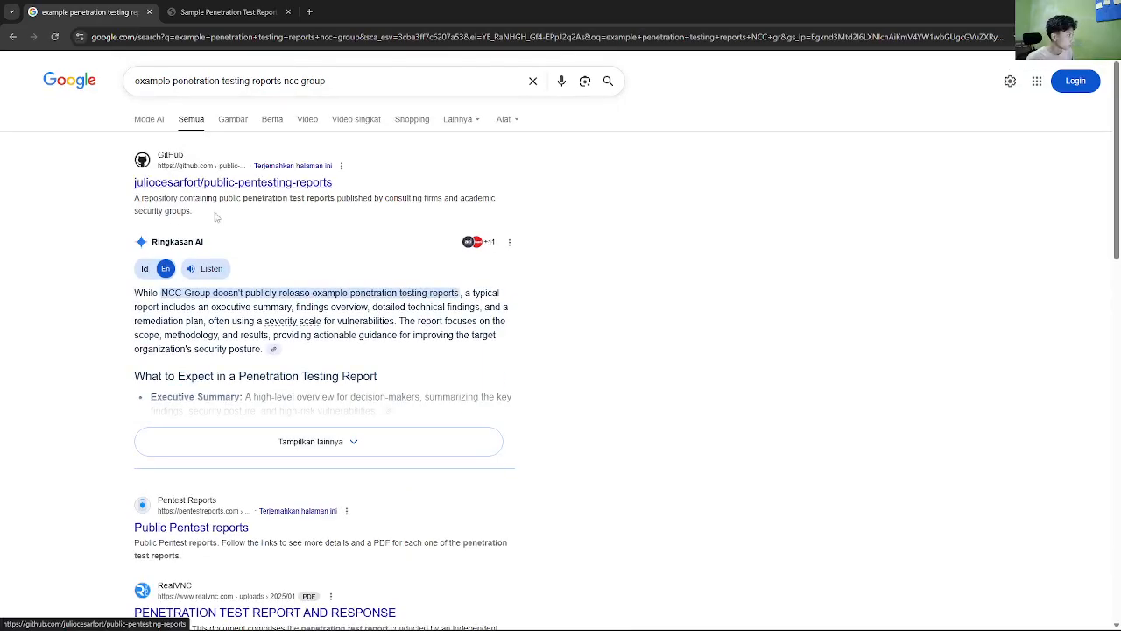
Open the Health and Care Professions Council's "Penetration testing highlight report Restricted" in a new tab and switch to it
scroll(242, 335, "down", 2)
scroll(248, 389, "down", 2)
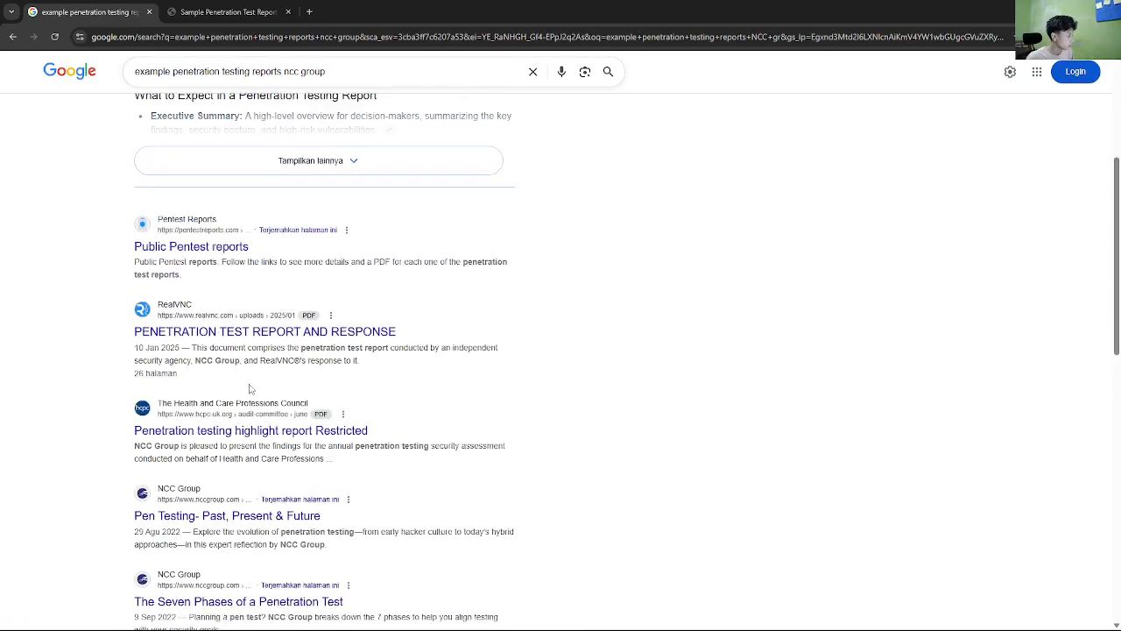
right_click(264, 418)
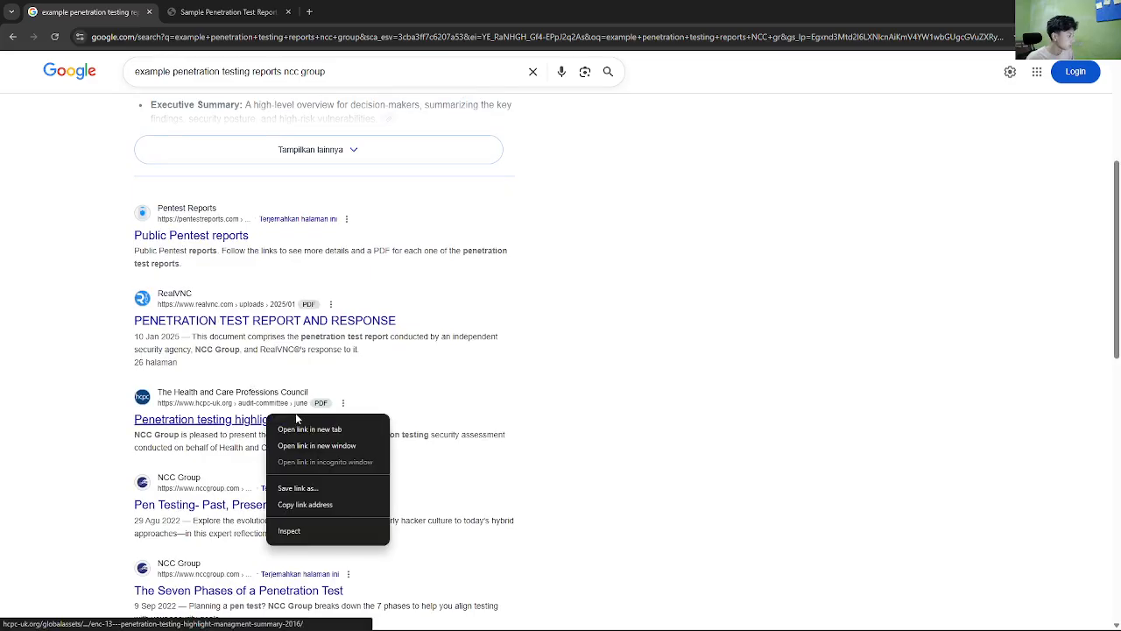
left_click(289, 426)
left_click(272, 11)
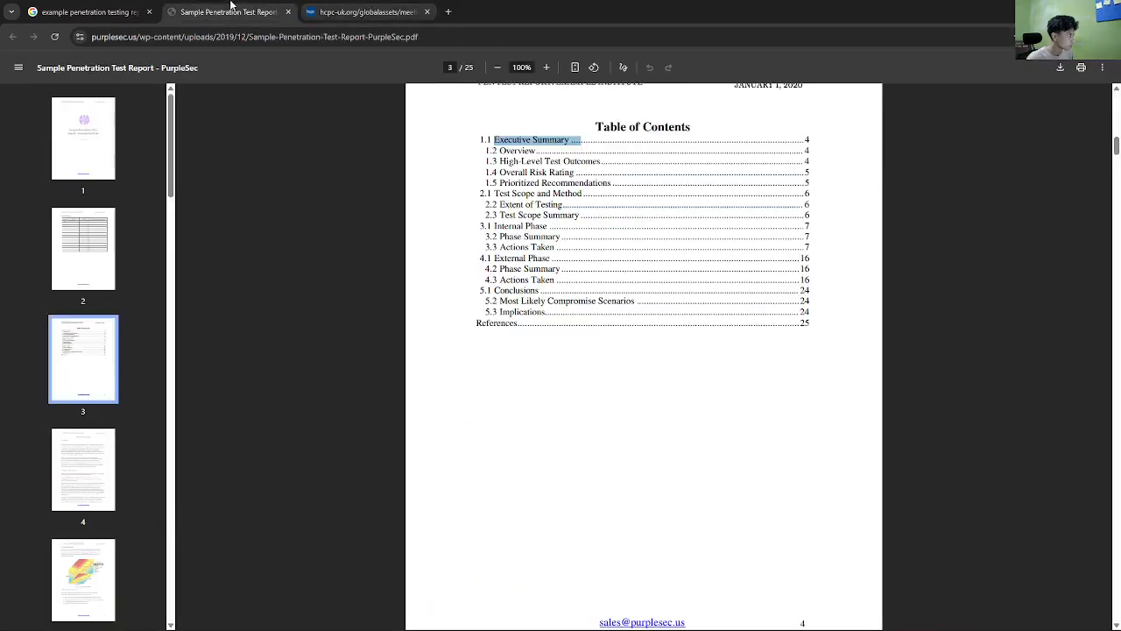
left_click(317, 8)
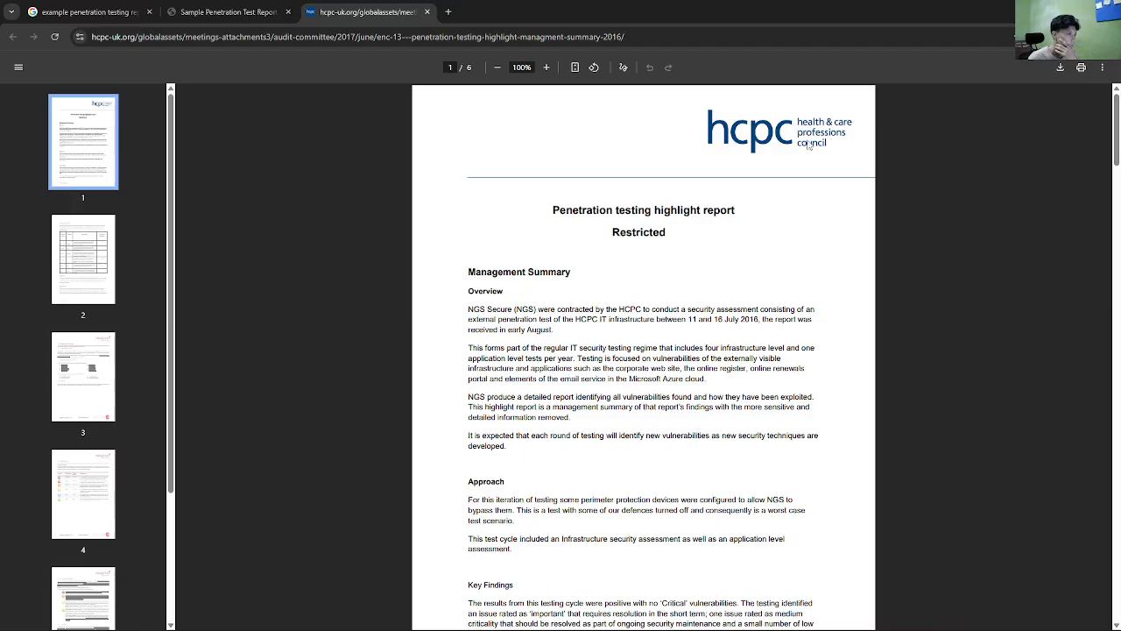
Read the HCPC report's management summary through the key findings, and return to the NCC Group search results
scroll(639, 328, "down", 1)
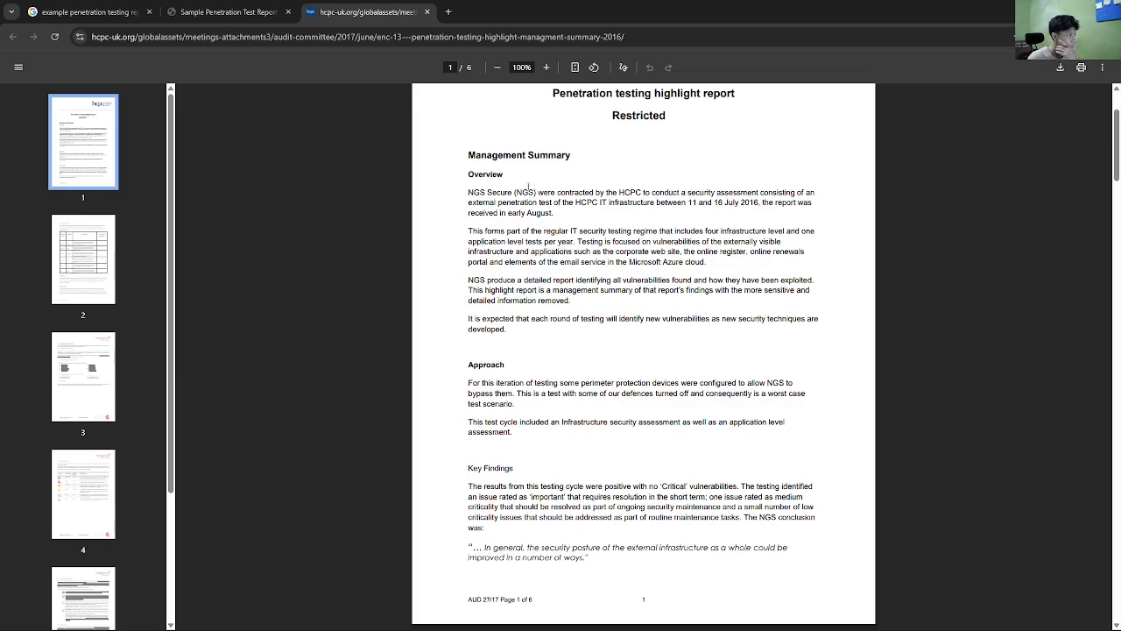
left_click(254, 11)
left_click(89, 7)
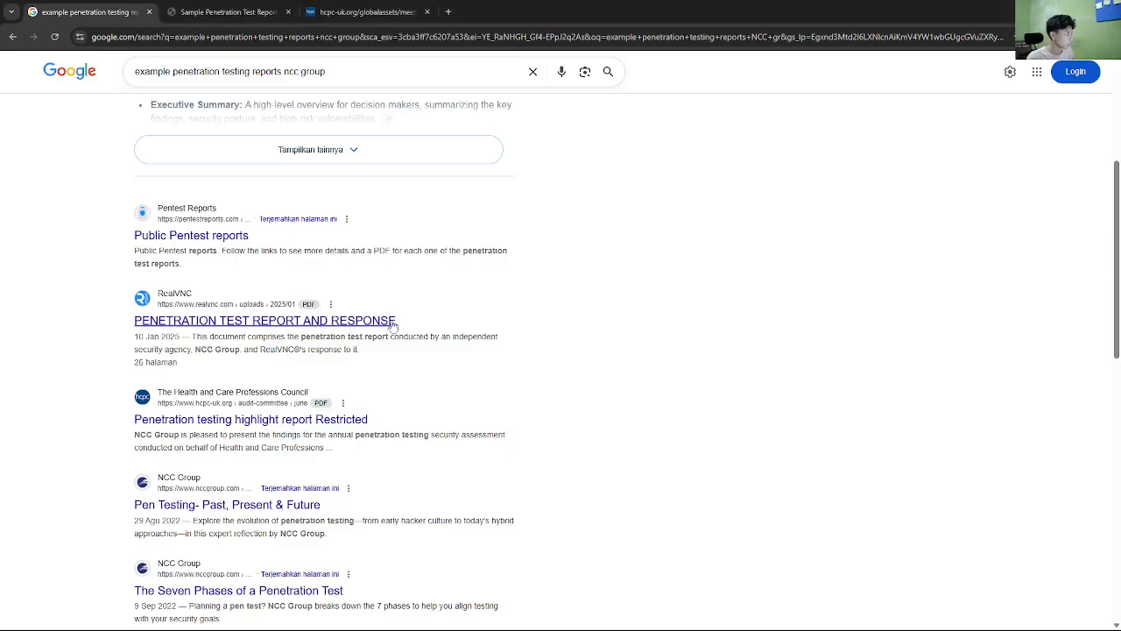
Return from the Google results to the Cisco lab page and read Part 2, Section 1 on creating the report structure
scroll(369, 385, "up", 2)
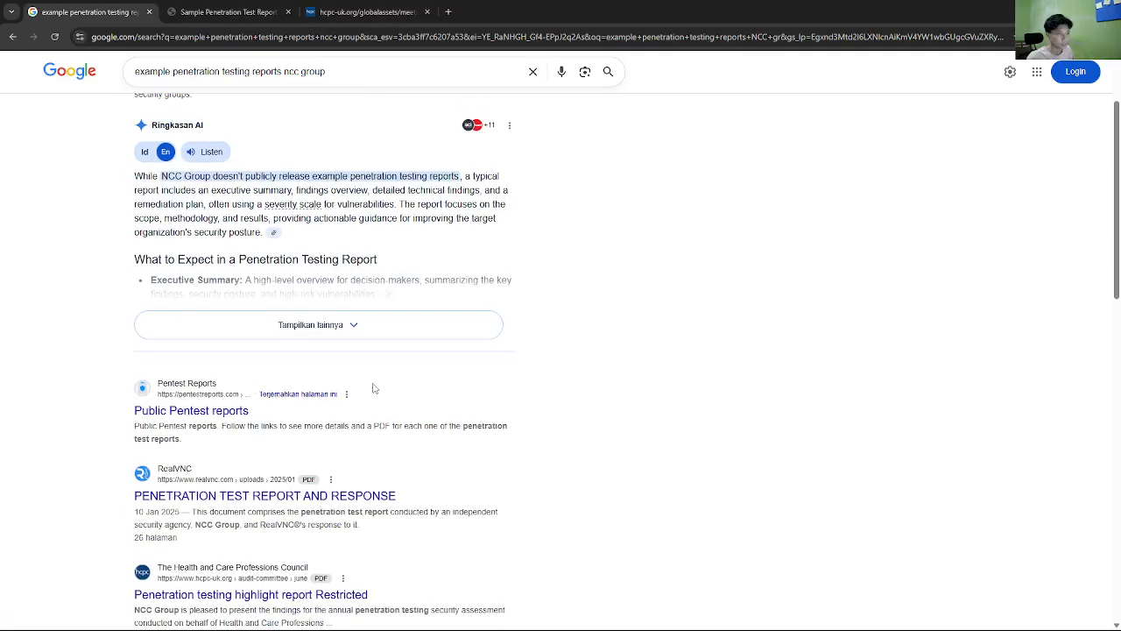
scroll(373, 387, "up", 2)
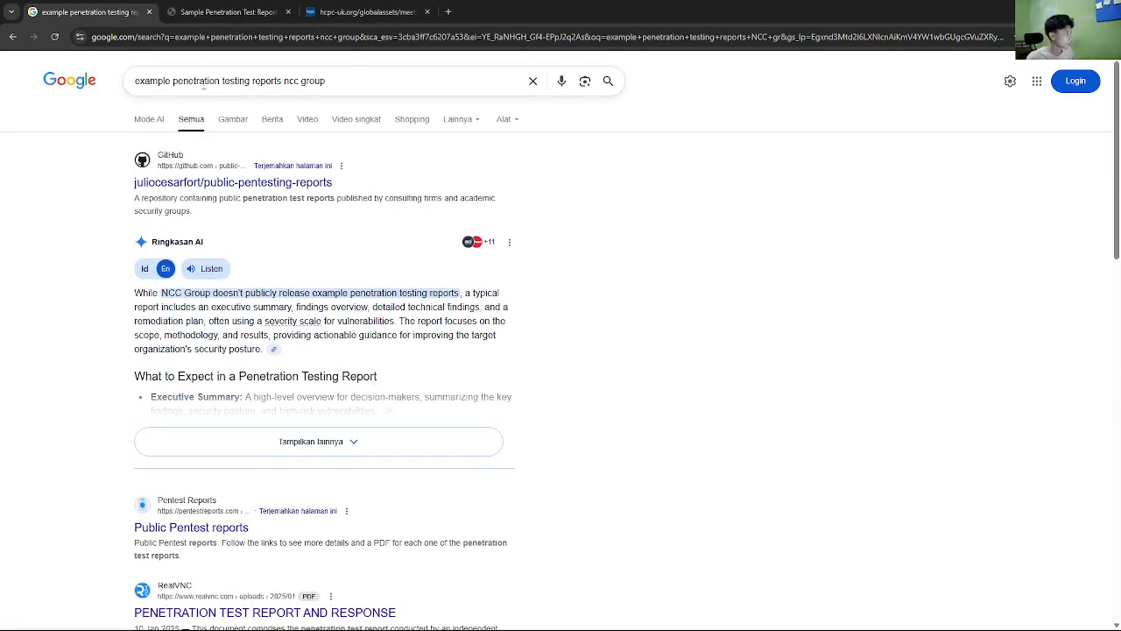
scroll(125, 425, "down", 2)
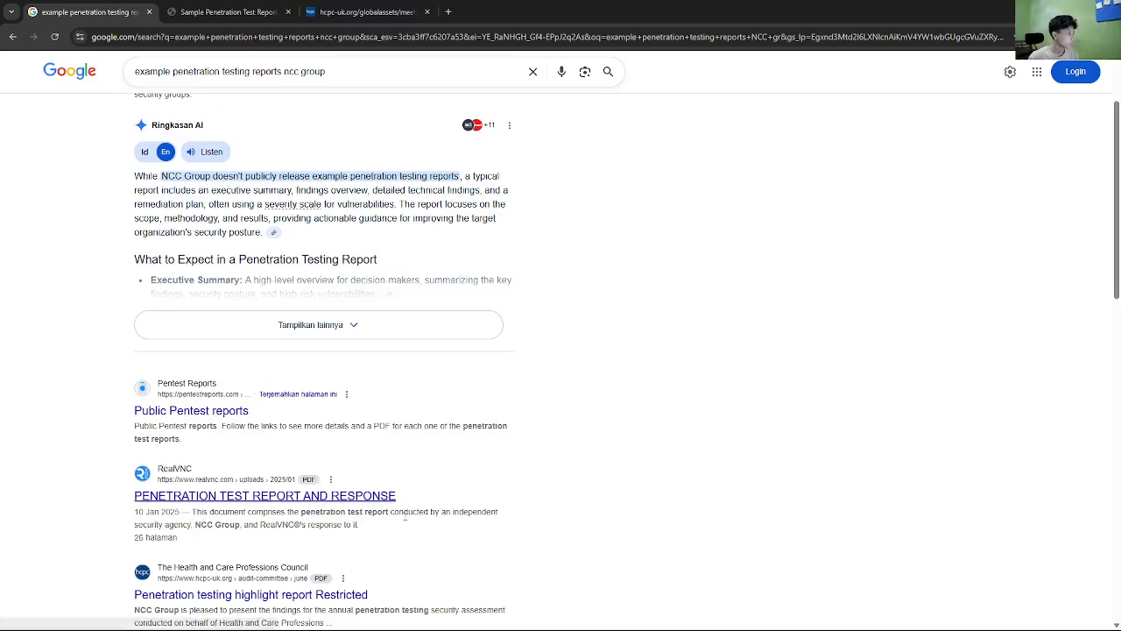
key("alt+Tab")
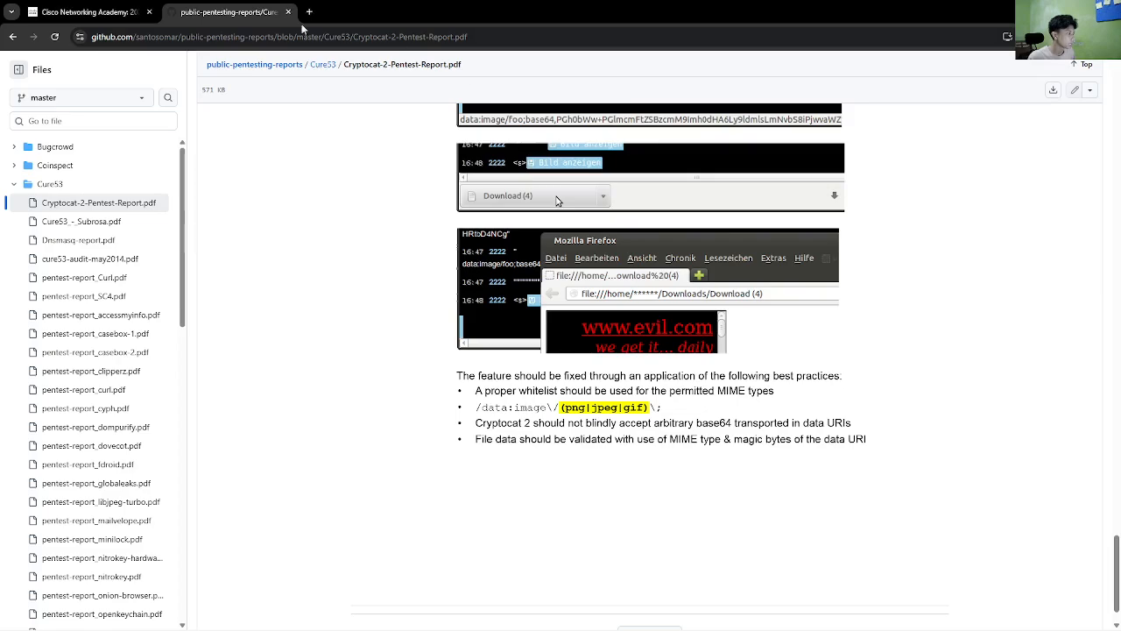
key("ctrl+shift+Tab")
scroll(571, 451, "down", 9)
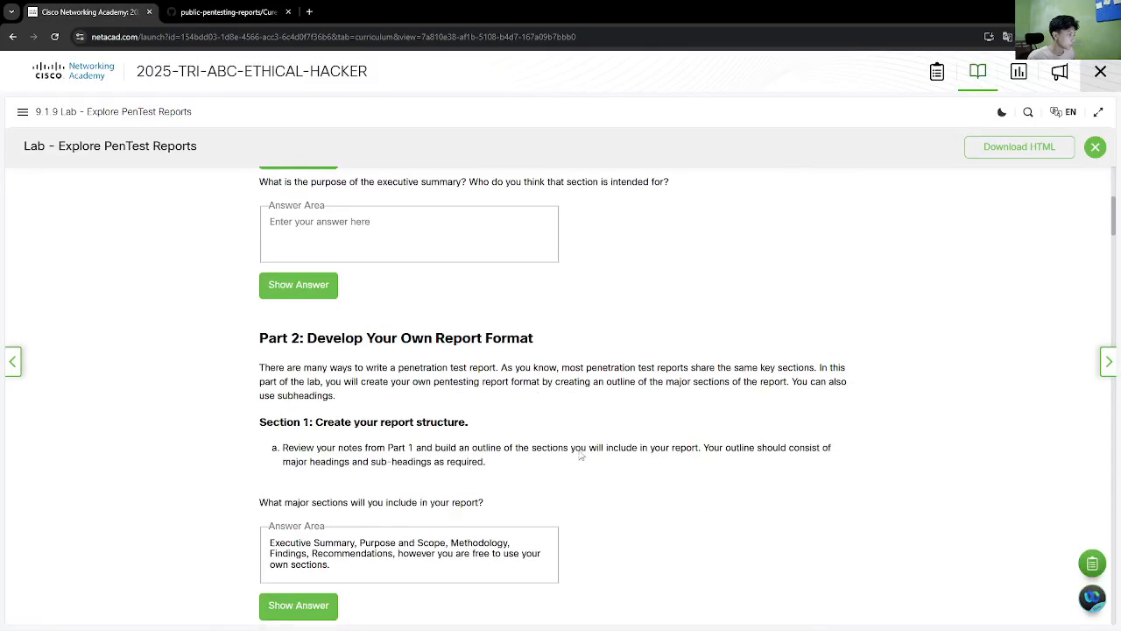
scroll(552, 442, "up", 4)
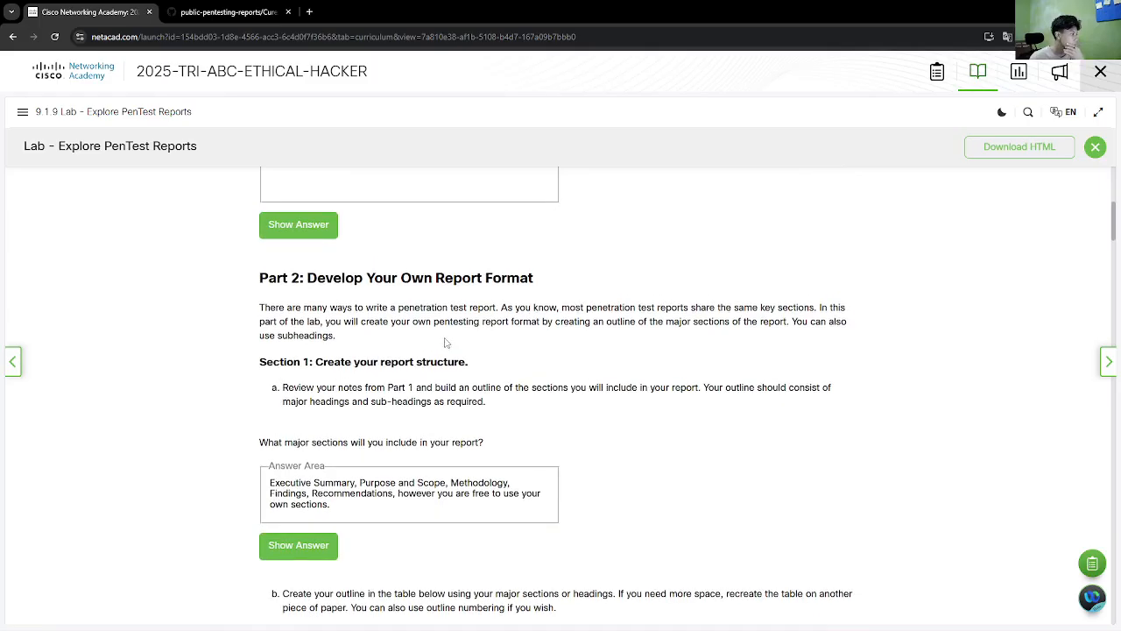
scroll(526, 379, "down", 6)
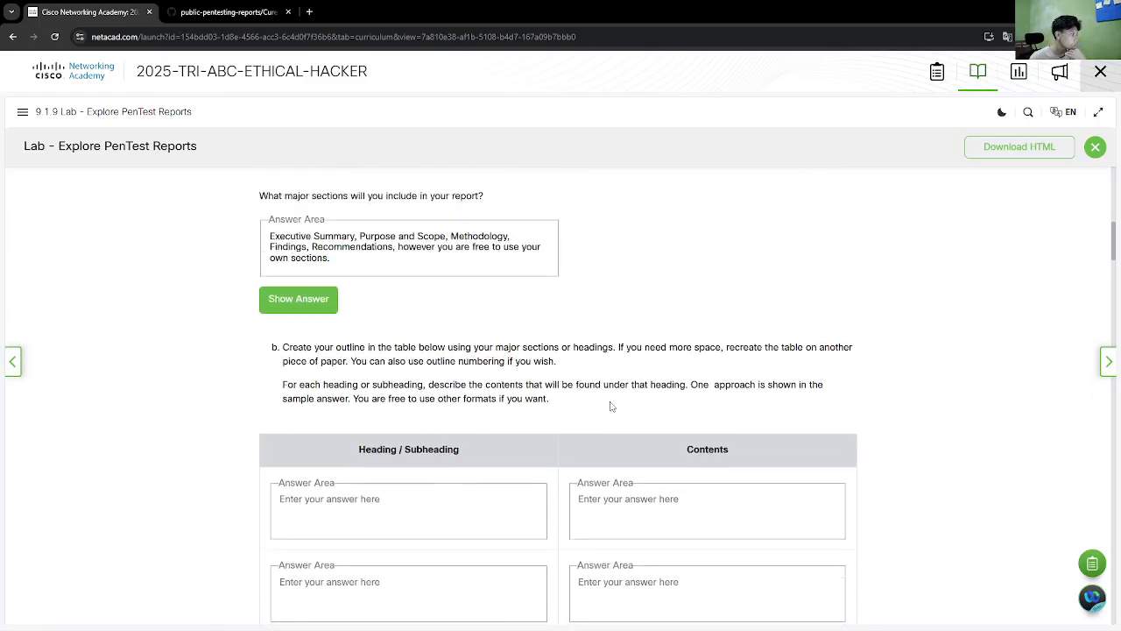
scroll(482, 393, "down", 8)
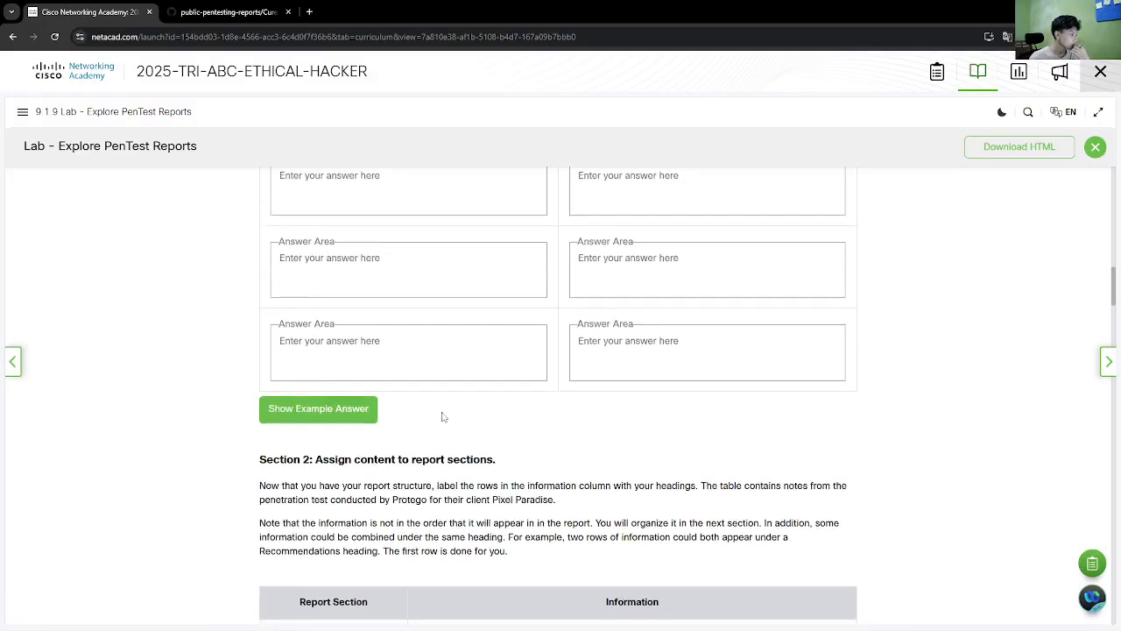
Examine the Section 2 table that matches the Pixel Paradise penetration test notes to report sections
scroll(377, 388, "down", 2)
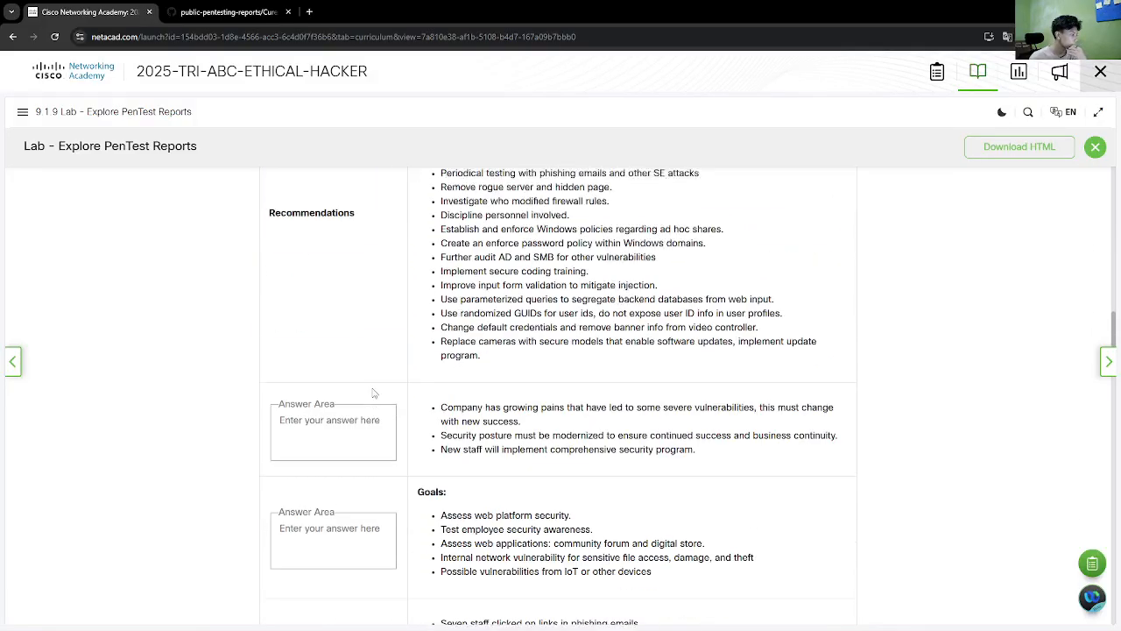
scroll(412, 395, "up", 1)
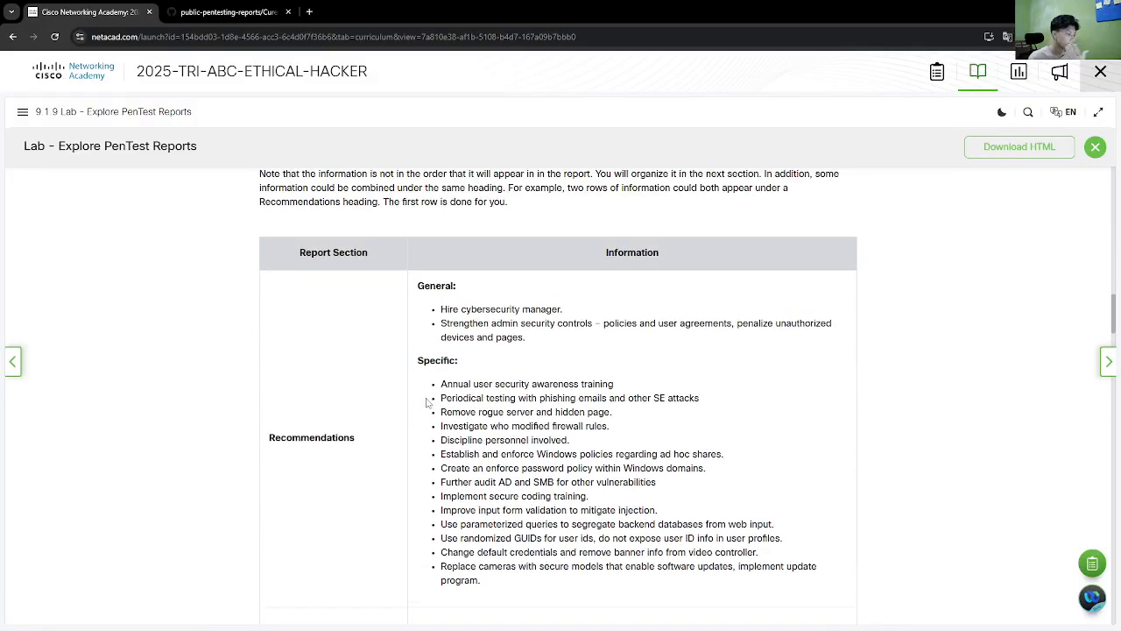
scroll(405, 402, "up", 1)
scroll(429, 398, "down", 4)
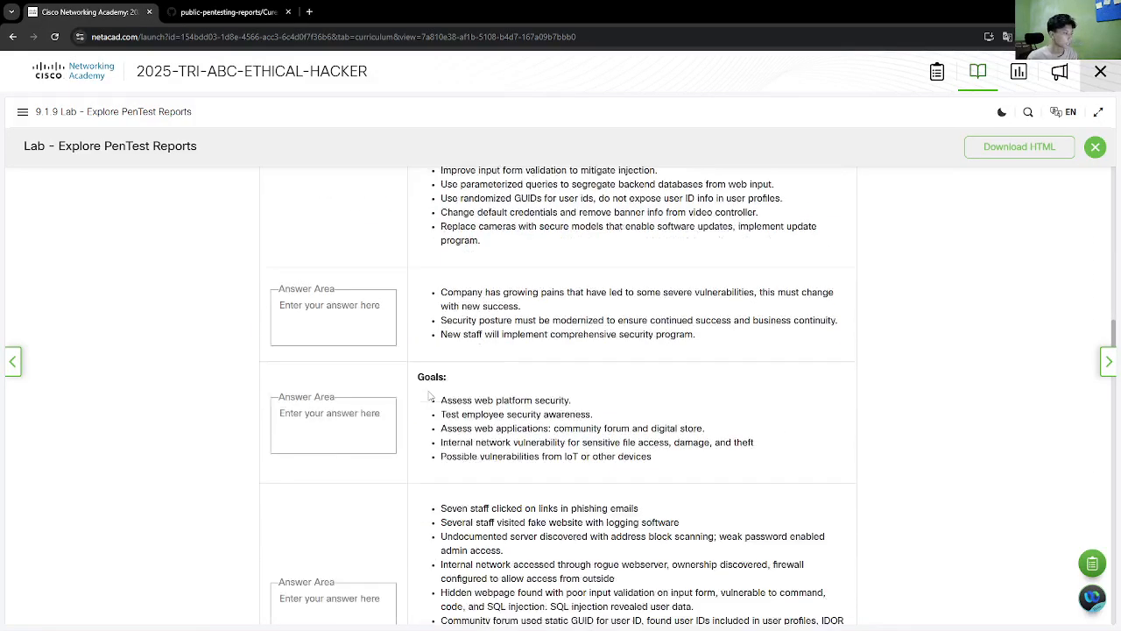
scroll(442, 416, "up", 5)
scroll(455, 434, "down", 3)
scroll(455, 434, "down", 10)
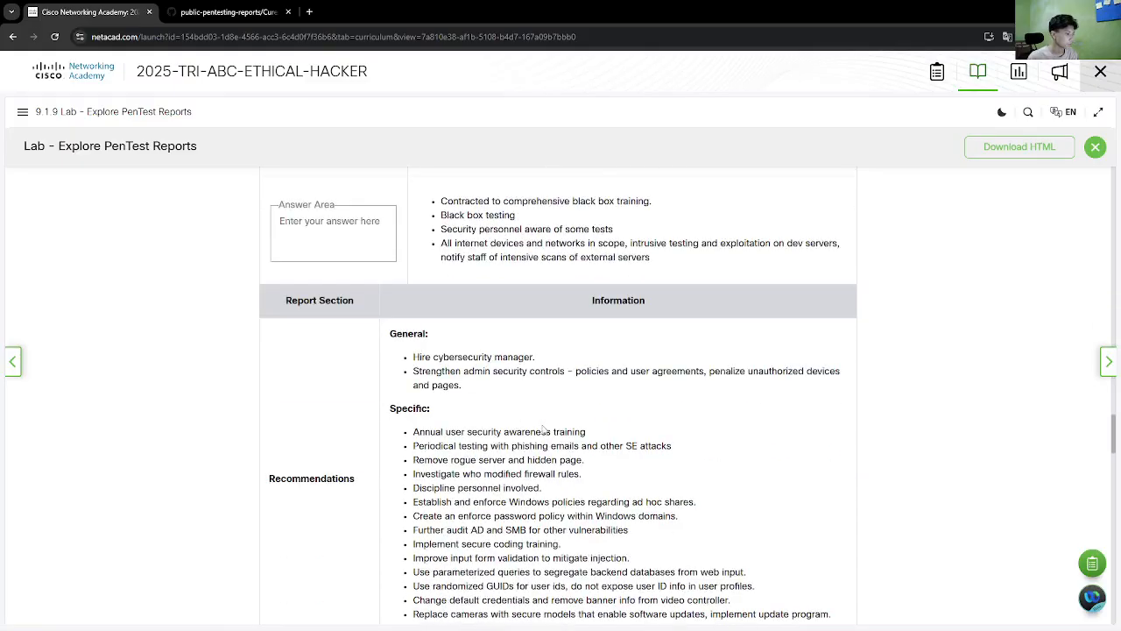
Read through the example answer, Section 3 and the Part 3 considerations for writing the pentesting report
scroll(541, 435, "down", 10)
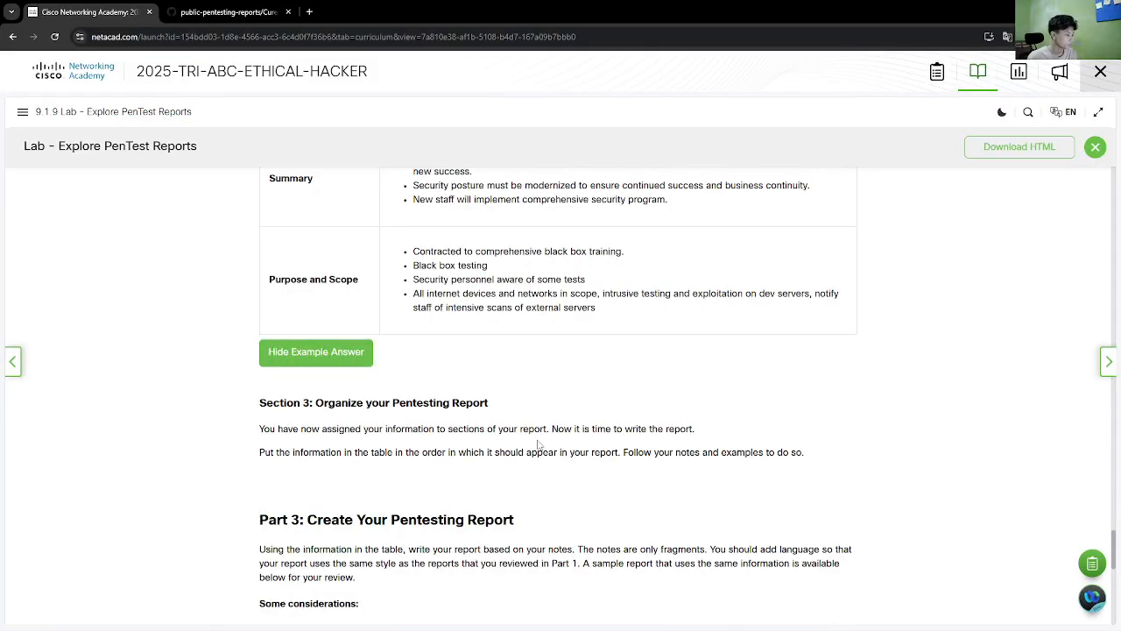
scroll(539, 444, "down", 2)
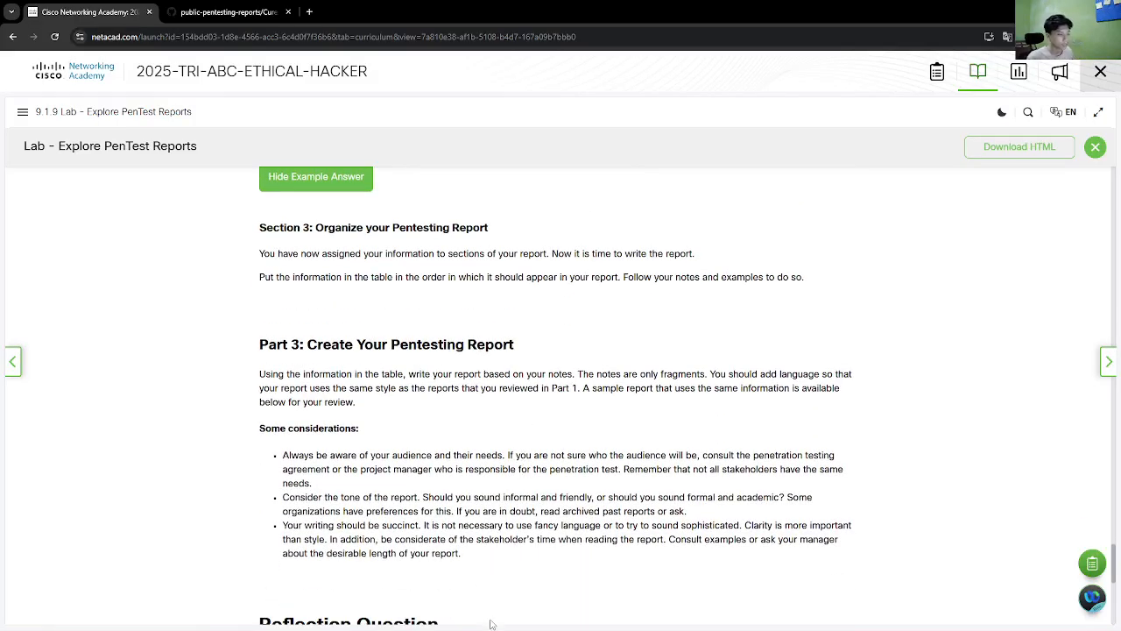
mouse_move(493, 627)
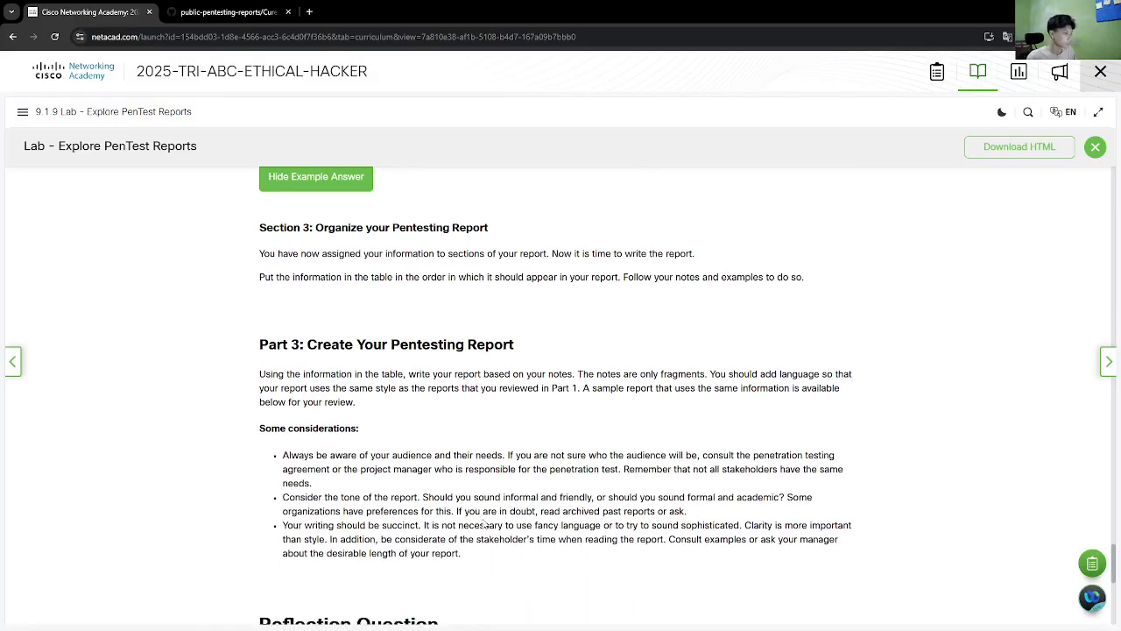
Switch to the Word document and review the "EXPLORE PENTEST REPORTS" title, report title and execution date above the Executive Summary
key("alt+Tab")
key("Tab")
key("Tab")
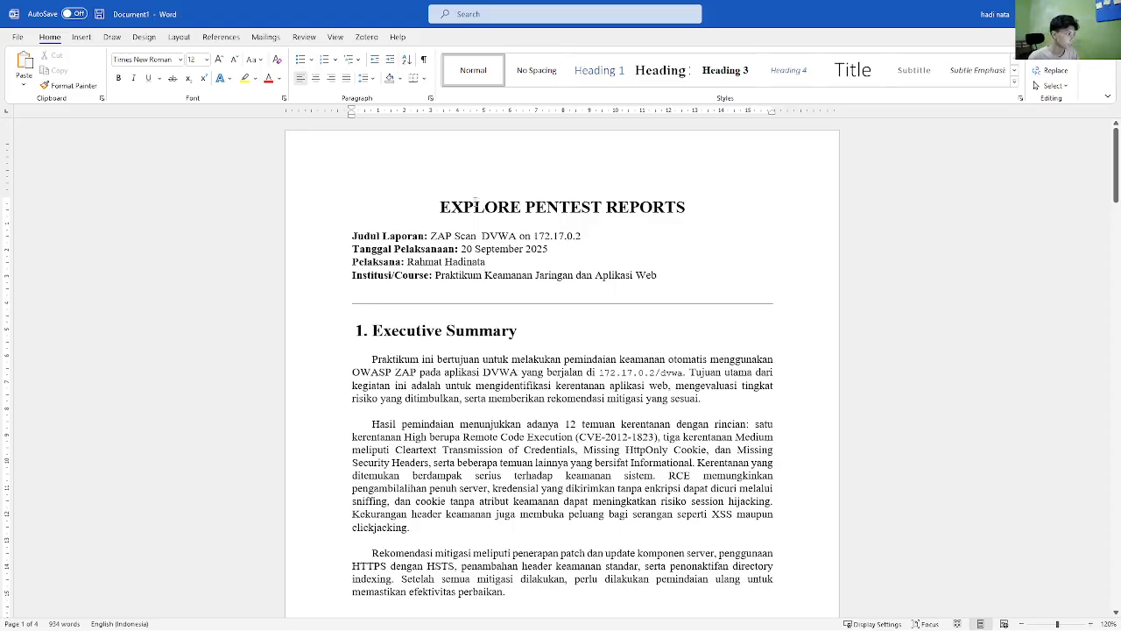
left_click_drag(439, 207, 686, 208)
left_click(506, 344)
double_click(463, 235)
left_click(480, 235)
left_click_drag(532, 236, 554, 238)
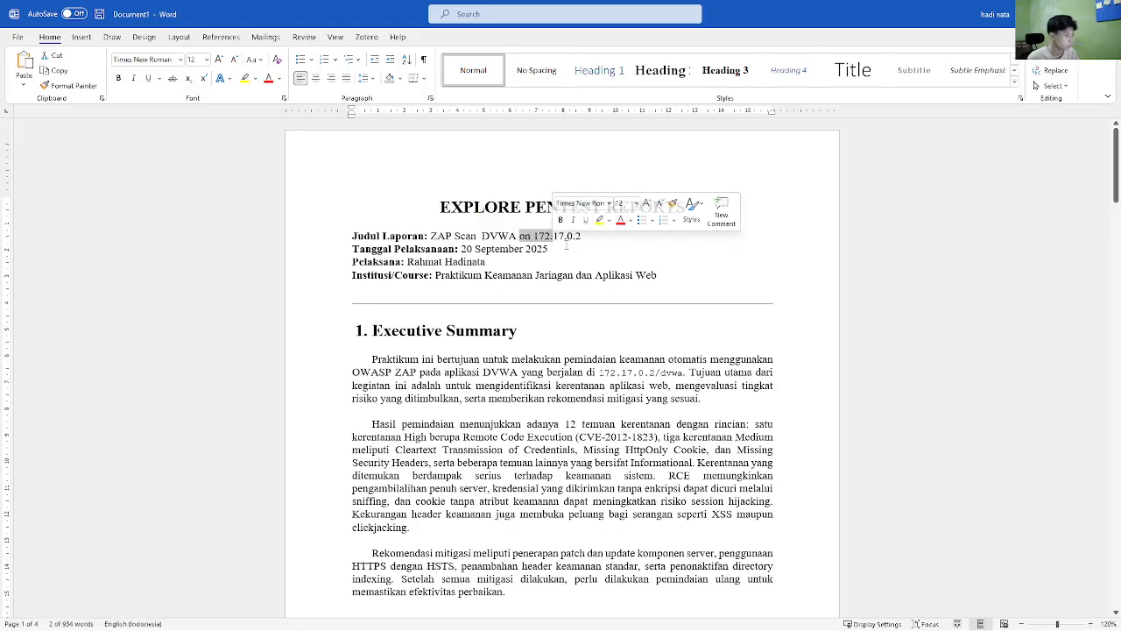
left_click(567, 248)
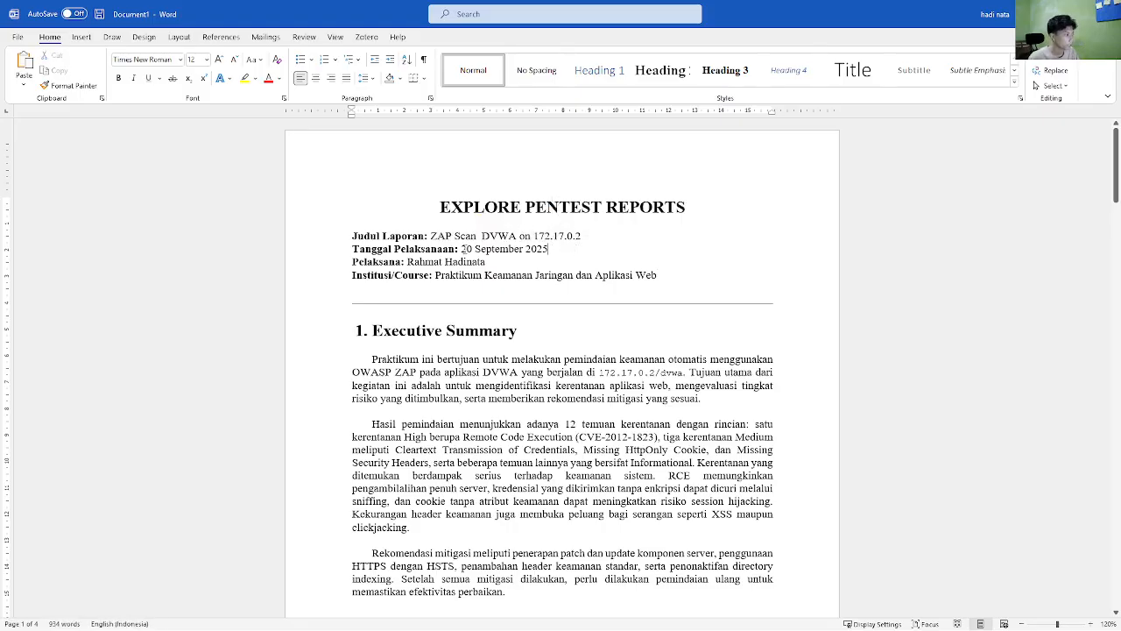
left_click_drag(460, 249, 474, 249)
left_click(506, 302)
Review the Executive Summary findings, highlighting the Remote Code Execution entry, its CVE-2012-1823 identifier and the Missing HttpOnly Cookie finding
scroll(506, 311, "down", 5)
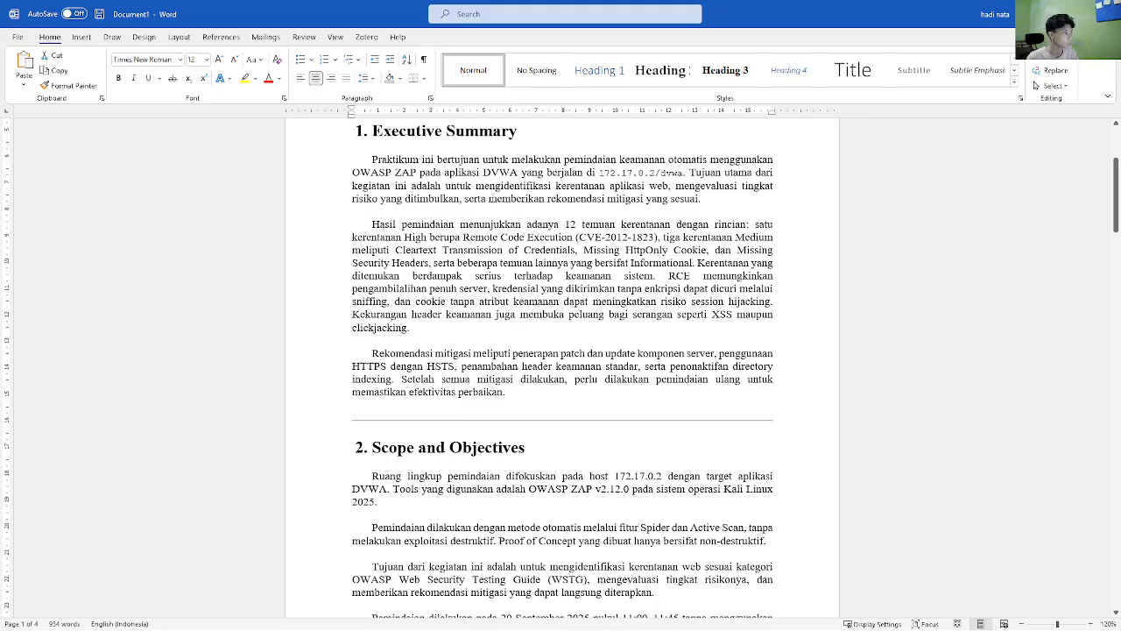
double_click(409, 237)
left_click_drag(464, 237, 571, 238)
left_click(568, 238)
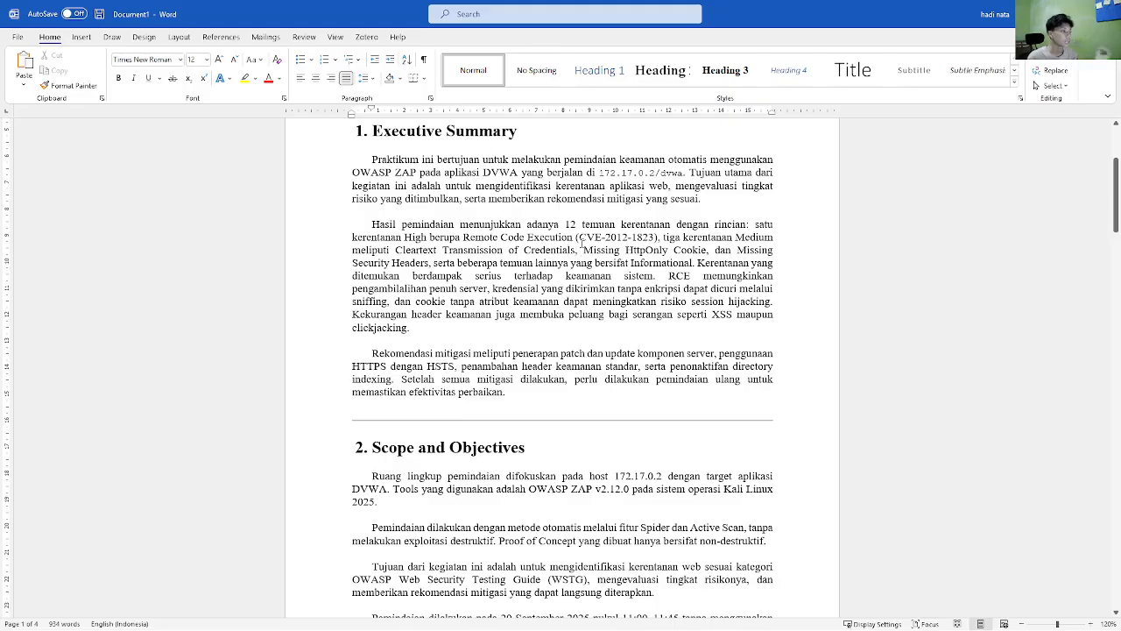
left_click_drag(578, 238, 603, 238)
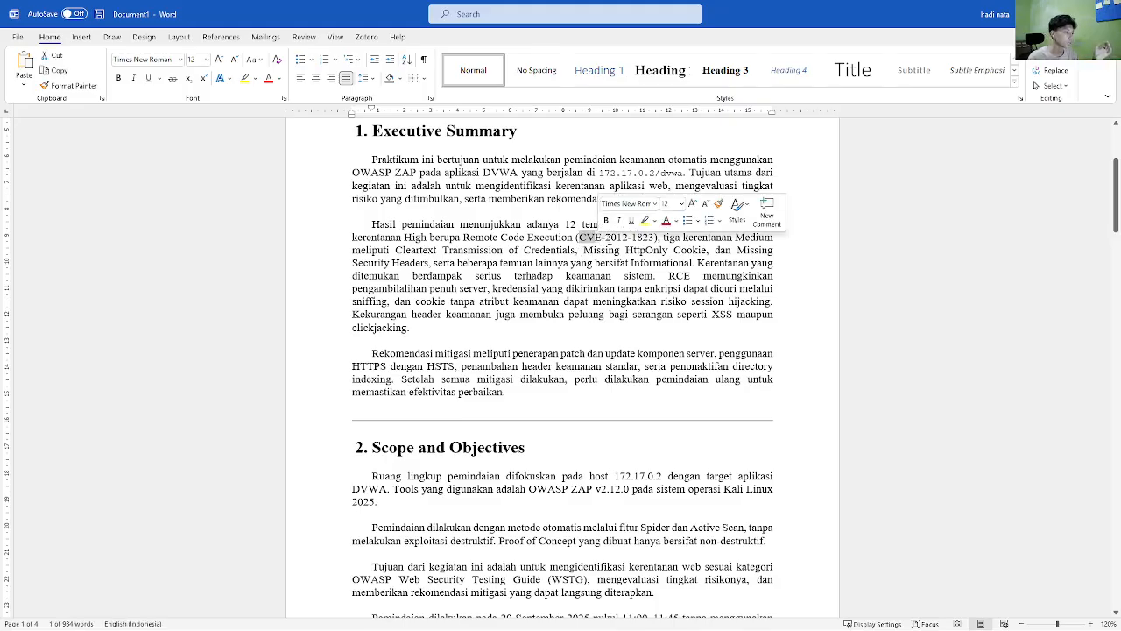
left_click(639, 239)
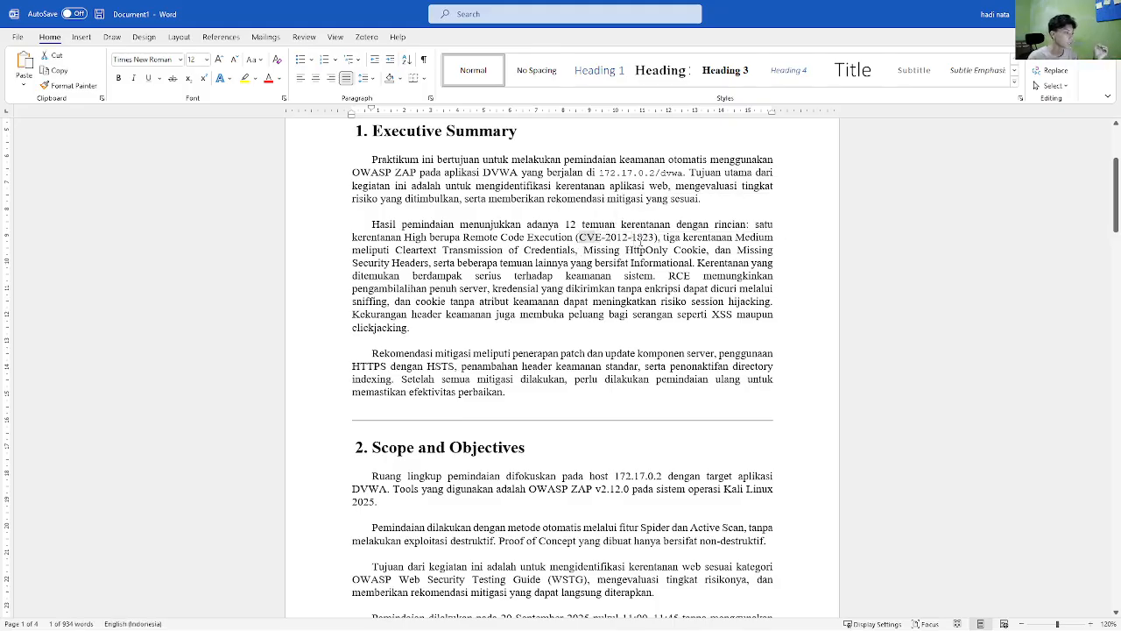
left_click_drag(639, 238, 655, 238)
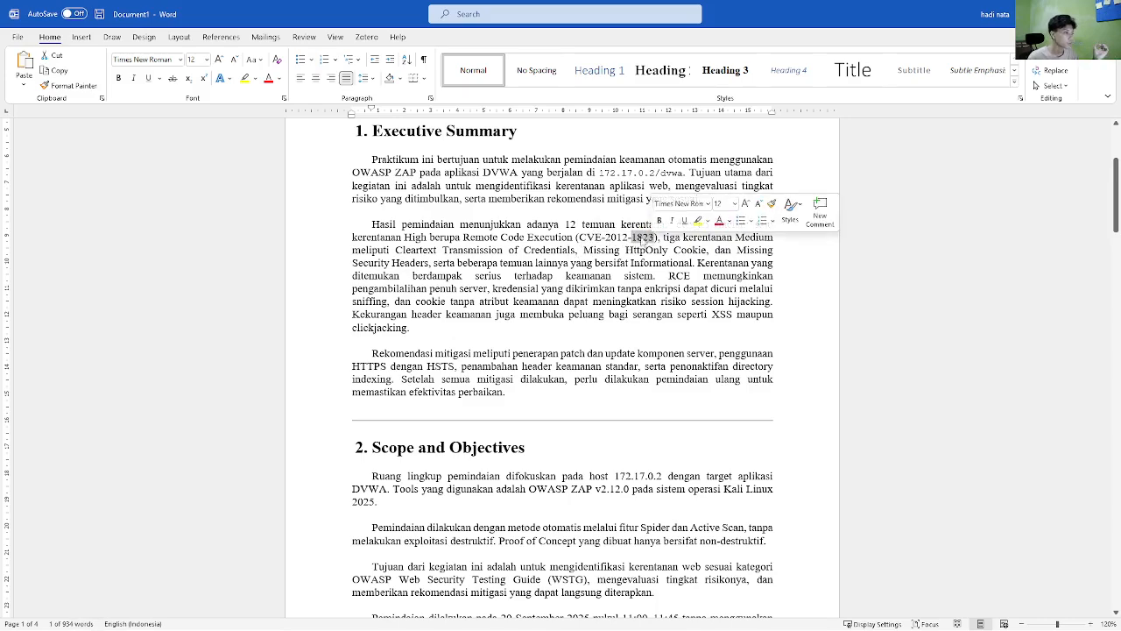
left_click(684, 250)
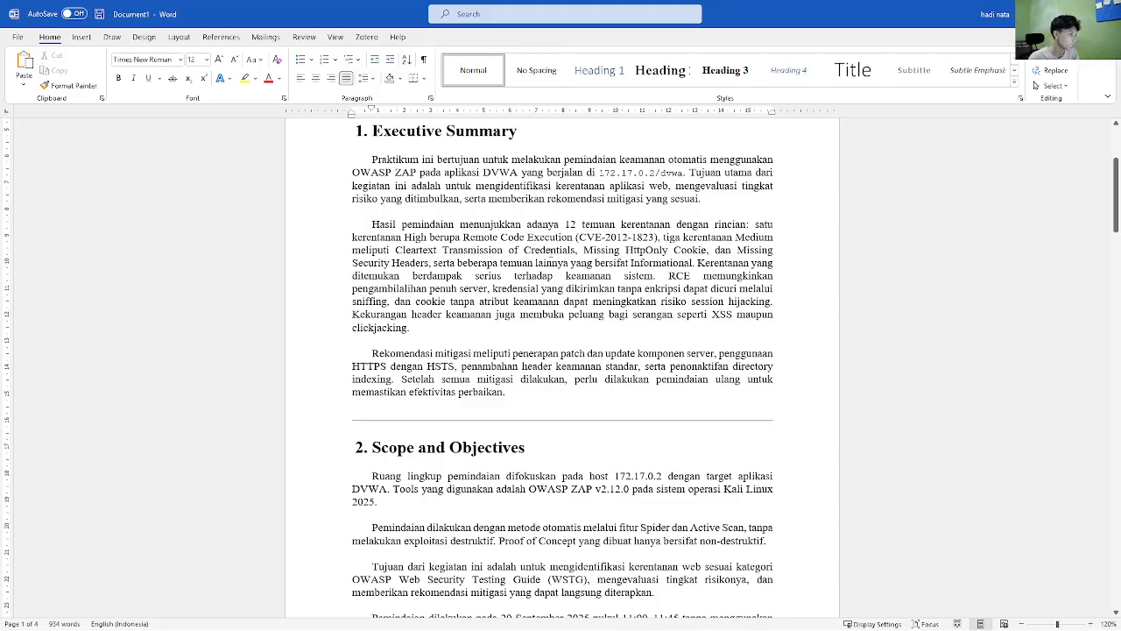
left_click_drag(584, 254, 706, 253)
left_click(685, 301)
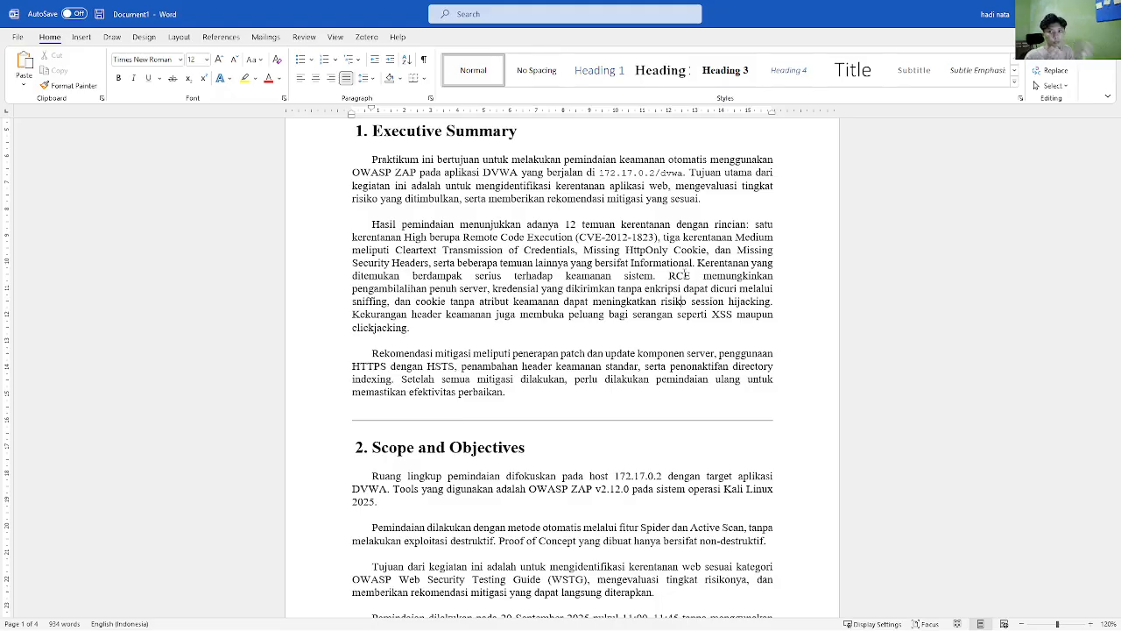
Read the report's Scope and Objectives section through to the start of Methodology
scroll(681, 274, "down", 4)
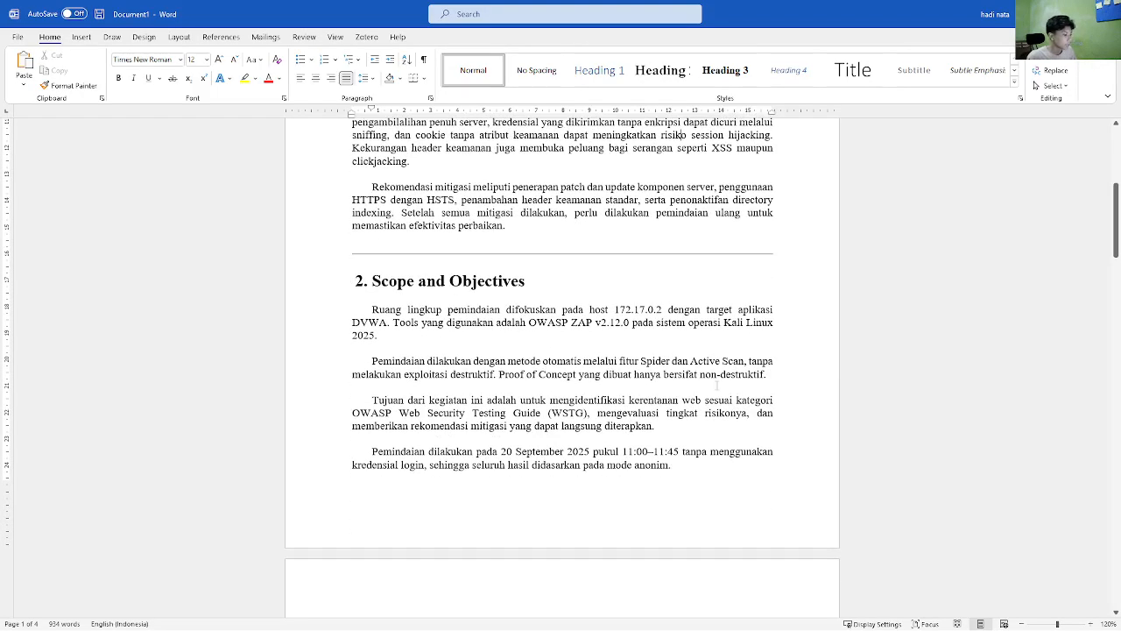
scroll(606, 362, "down", 2)
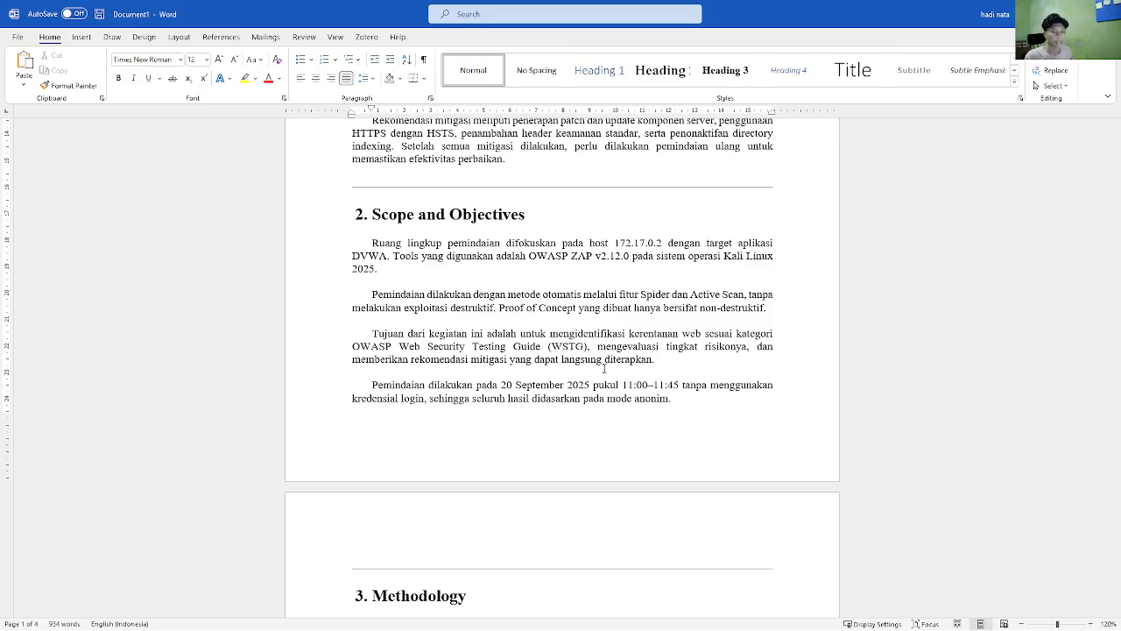
scroll(604, 369, "down", 5)
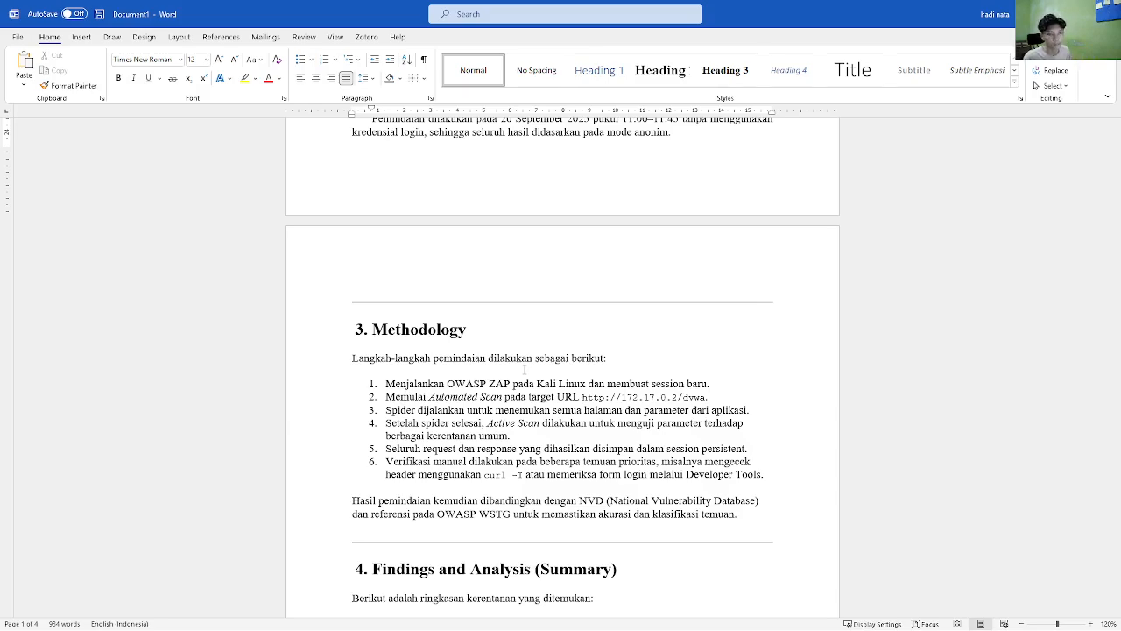
scroll(524, 370, "down", 1)
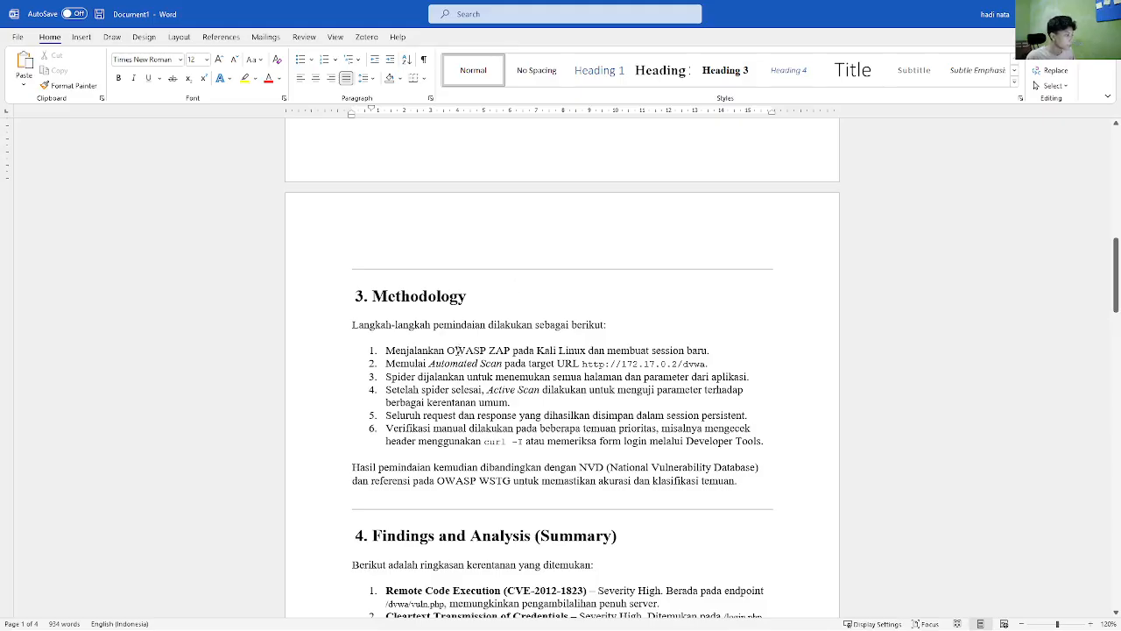
left_click_drag(394, 350, 484, 350)
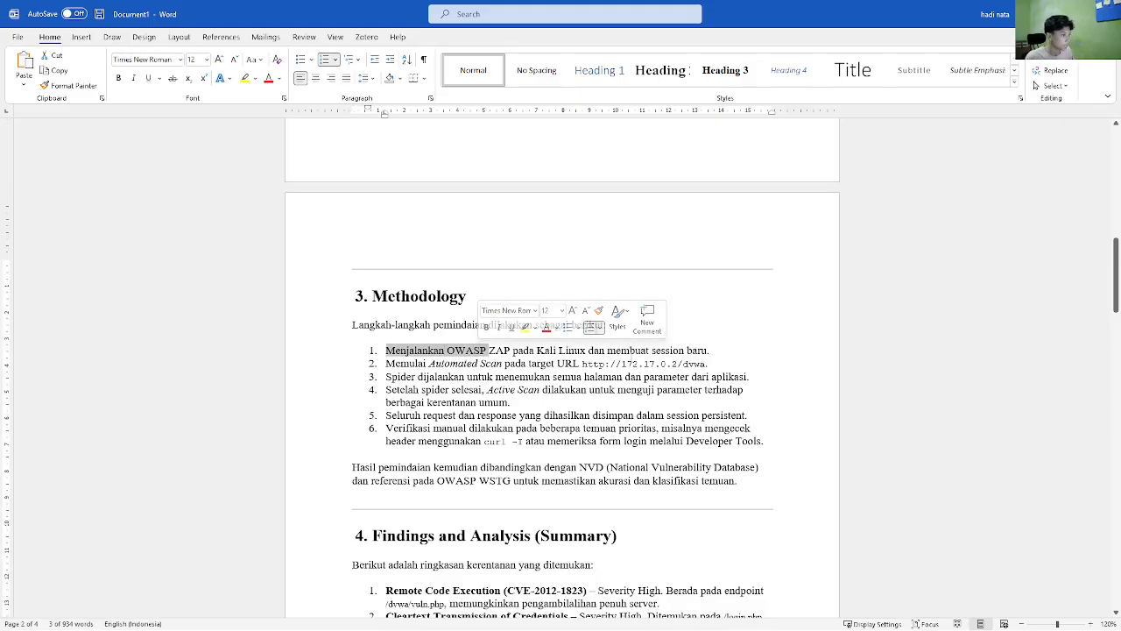
left_click(563, 377)
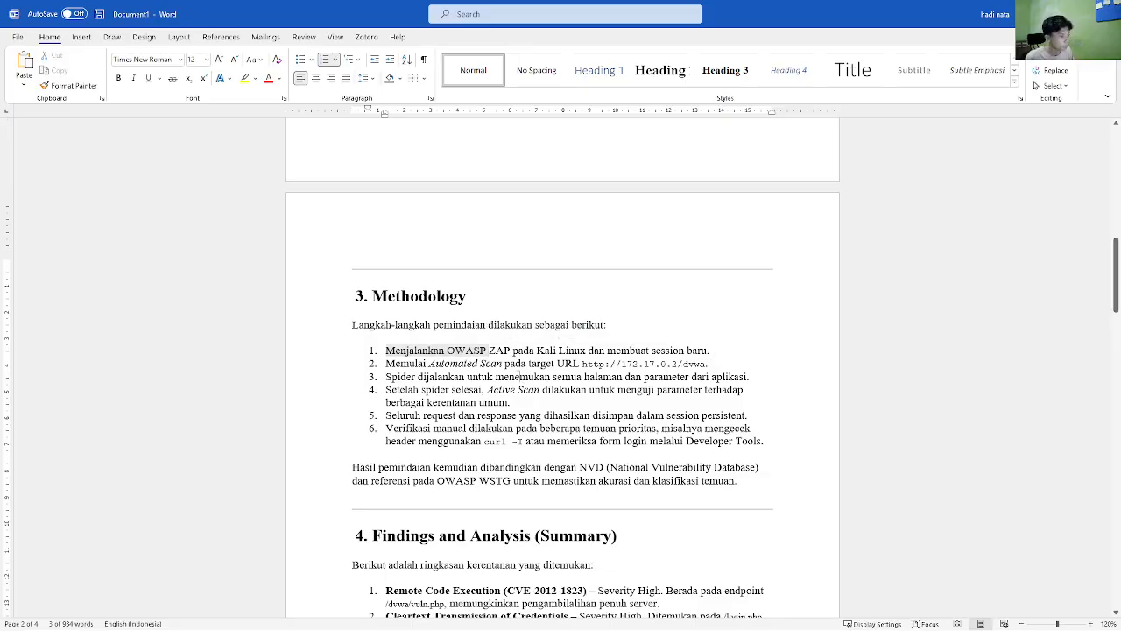
left_click_drag(504, 362, 428, 363)
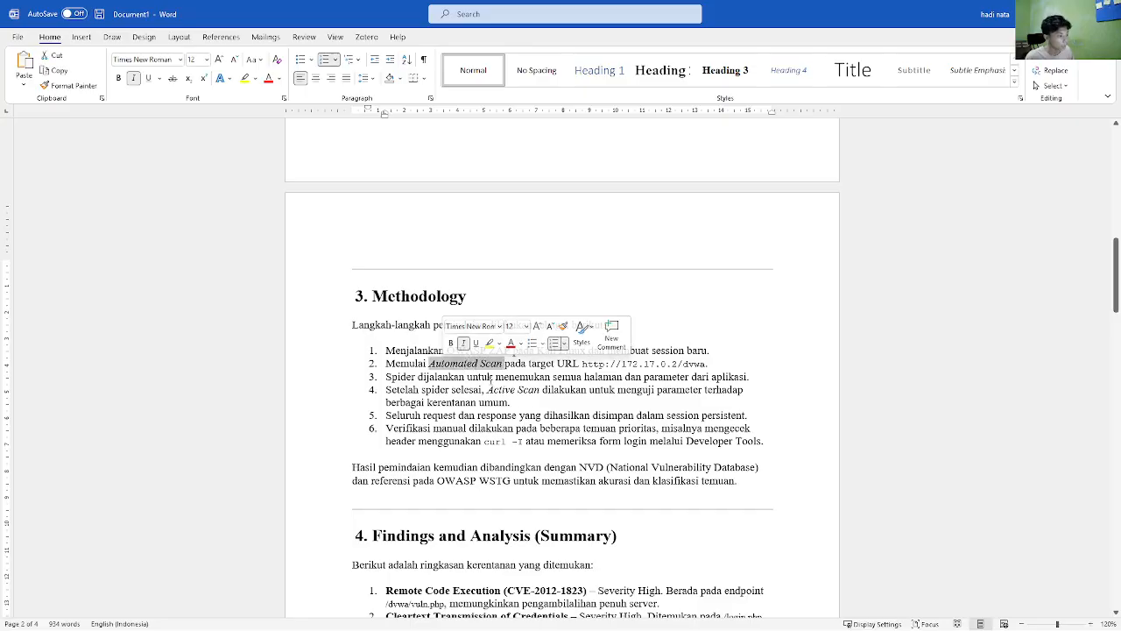
left_click(704, 364)
left_click_drag(694, 364, 581, 363)
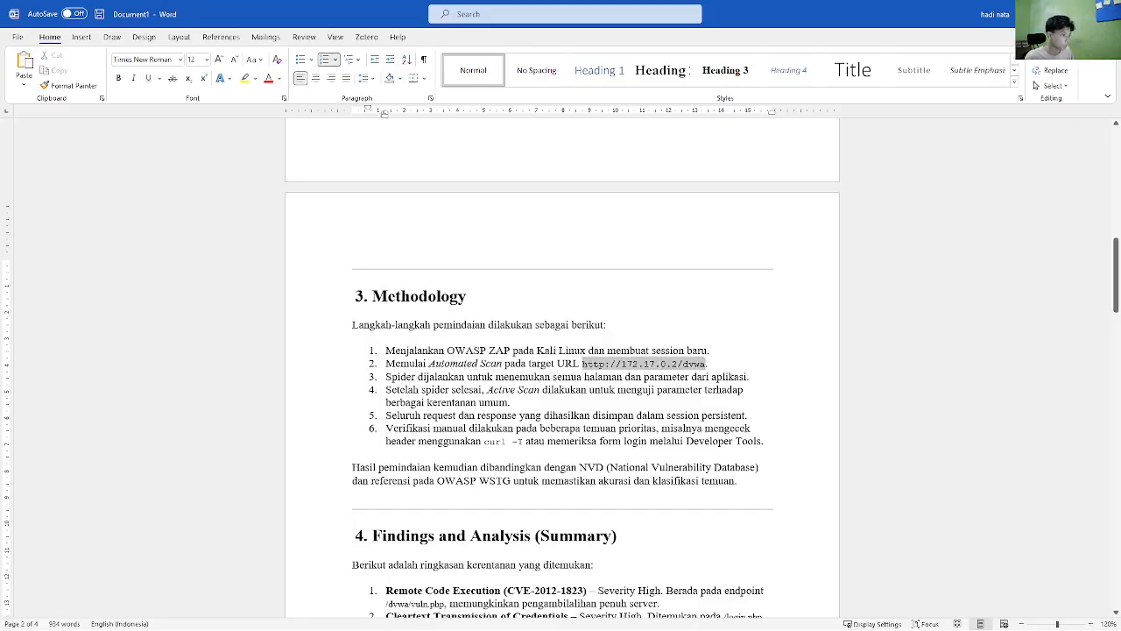
left_click(547, 383)
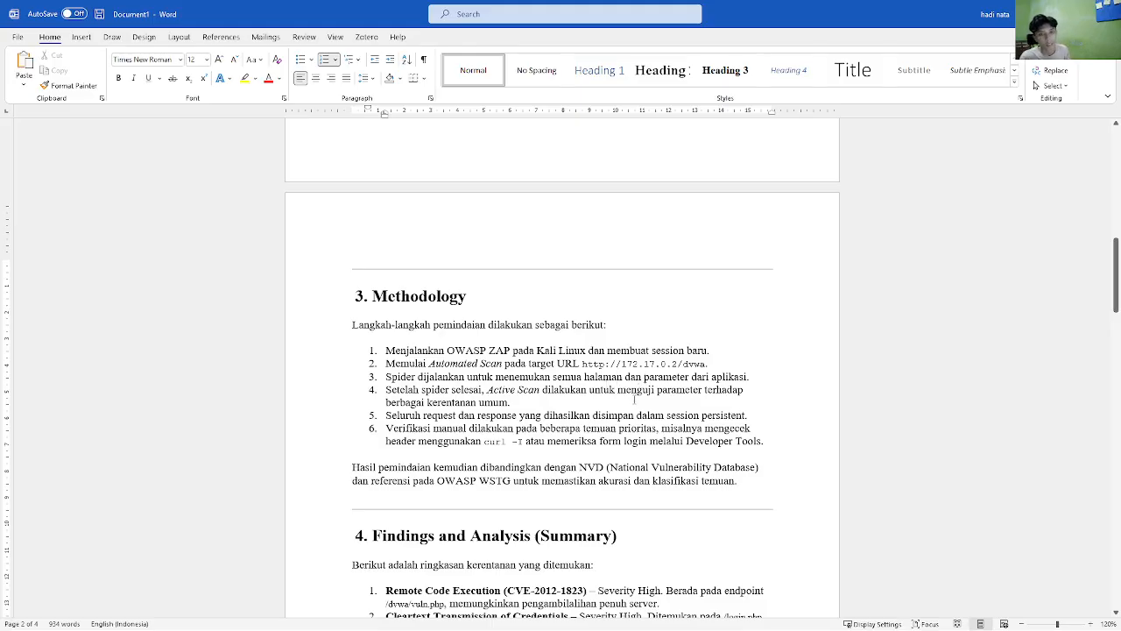
scroll(581, 395, "down", 1)
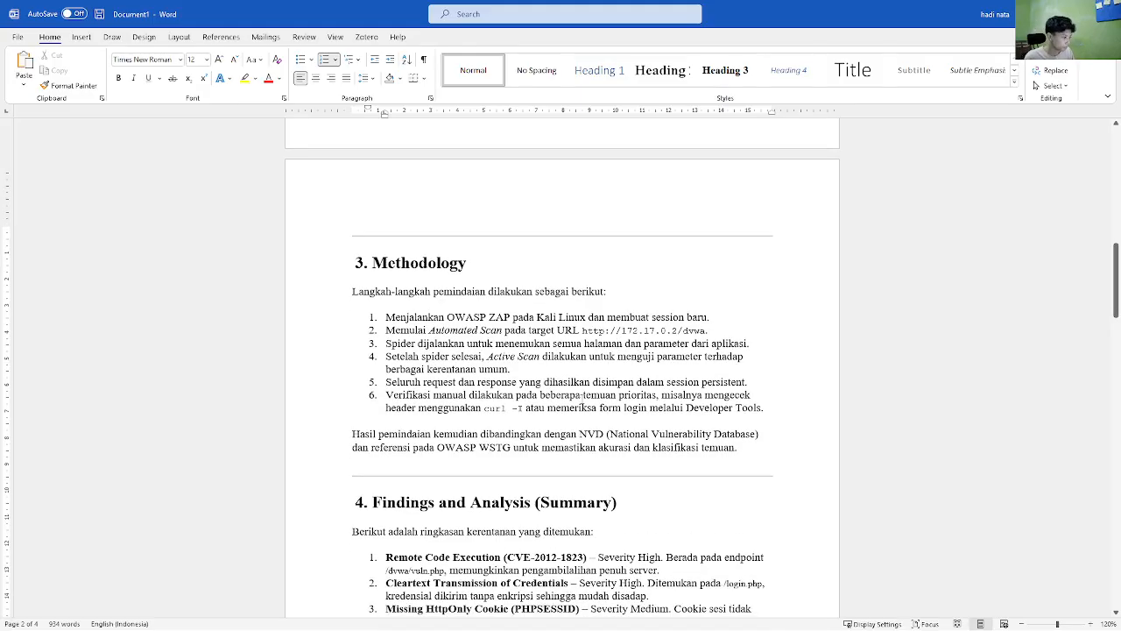
Review the last Methodology steps, highlighting the persistent session storage and the manual verification of priority findings
scroll(513, 367, "down", 1)
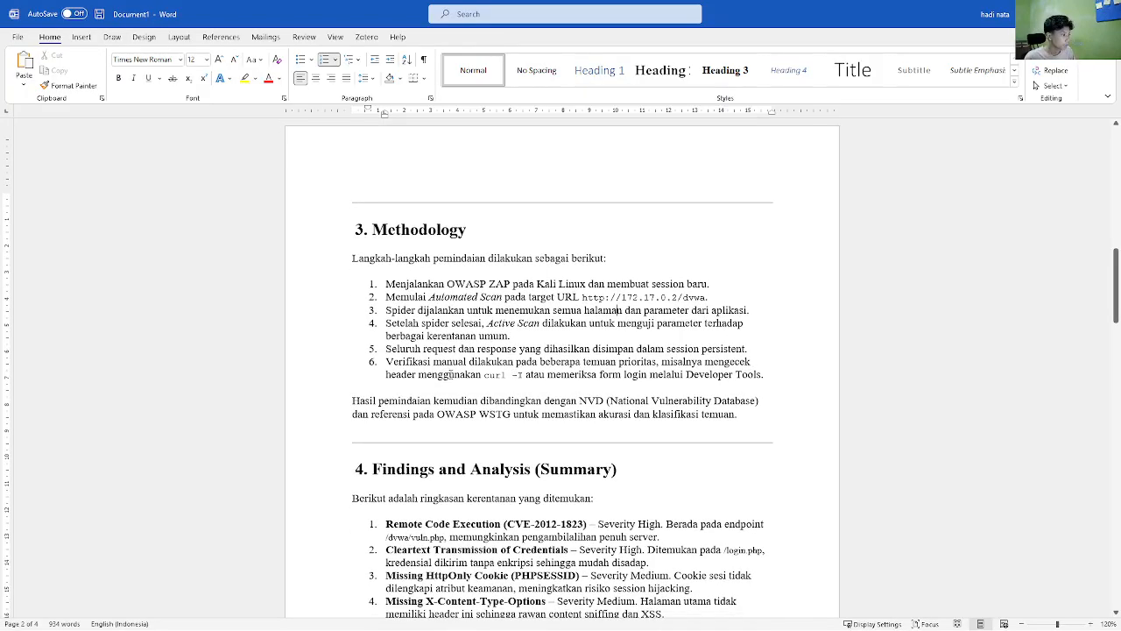
left_click_drag(383, 351, 657, 362)
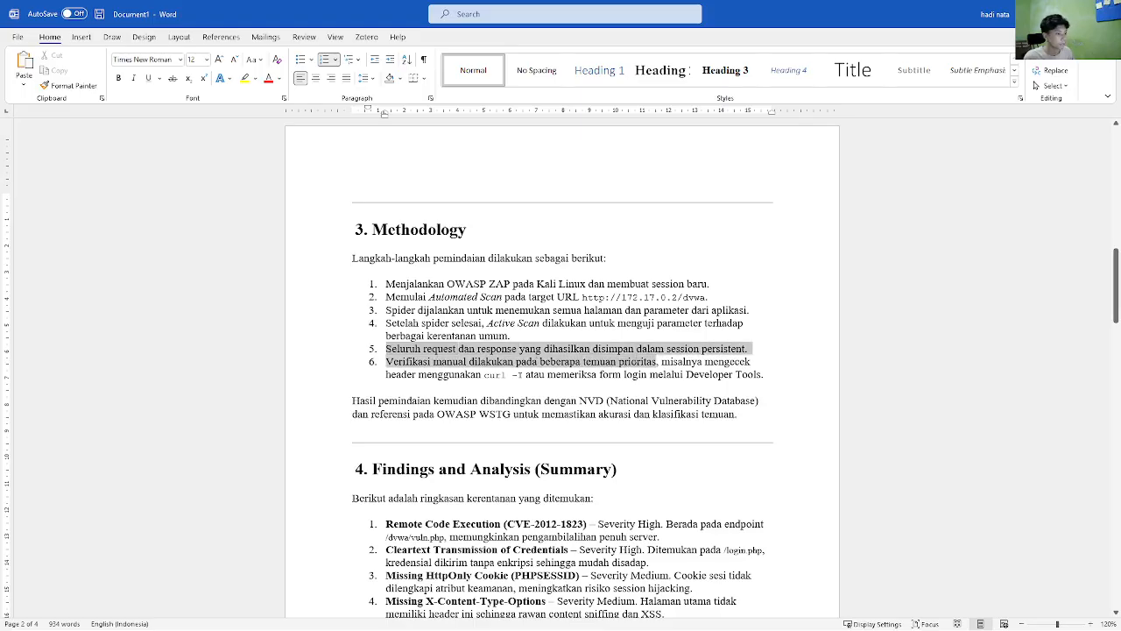
left_click(613, 363)
Review the Findings and Analysis (Summary) list, highlighting the identifier CVE-2012-1823 and the vuln.php endpoint in the Remote Code Execution entry
scroll(609, 366, "down", 2)
scroll(609, 366, "down", 3)
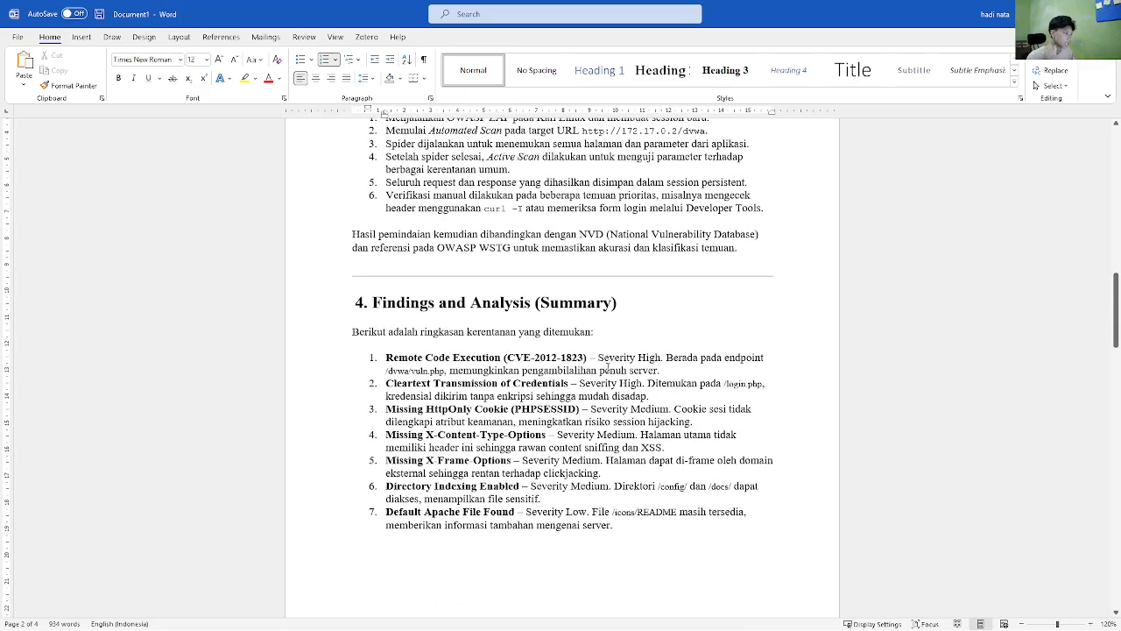
scroll(608, 368, "down", 10)
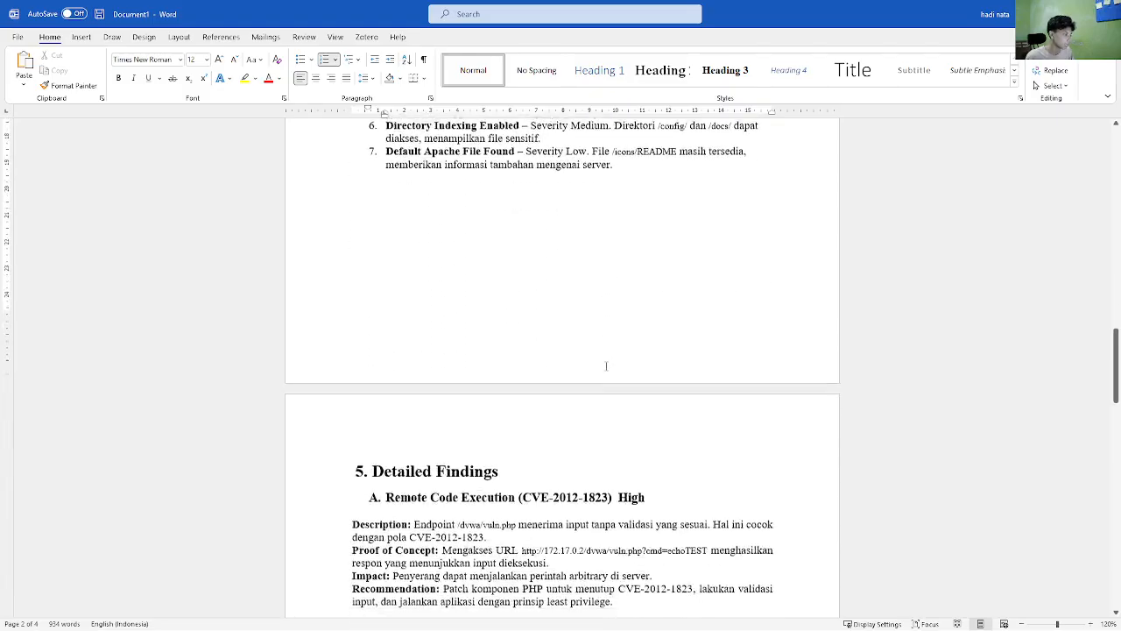
scroll(605, 366, "up", 5)
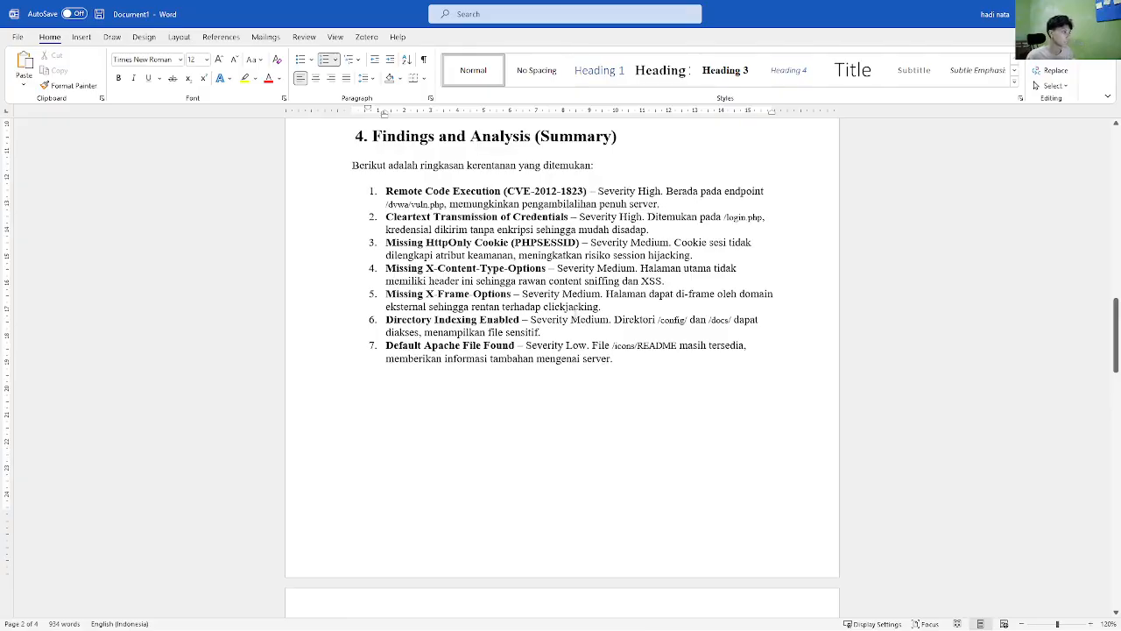
left_click_drag(585, 190, 507, 191)
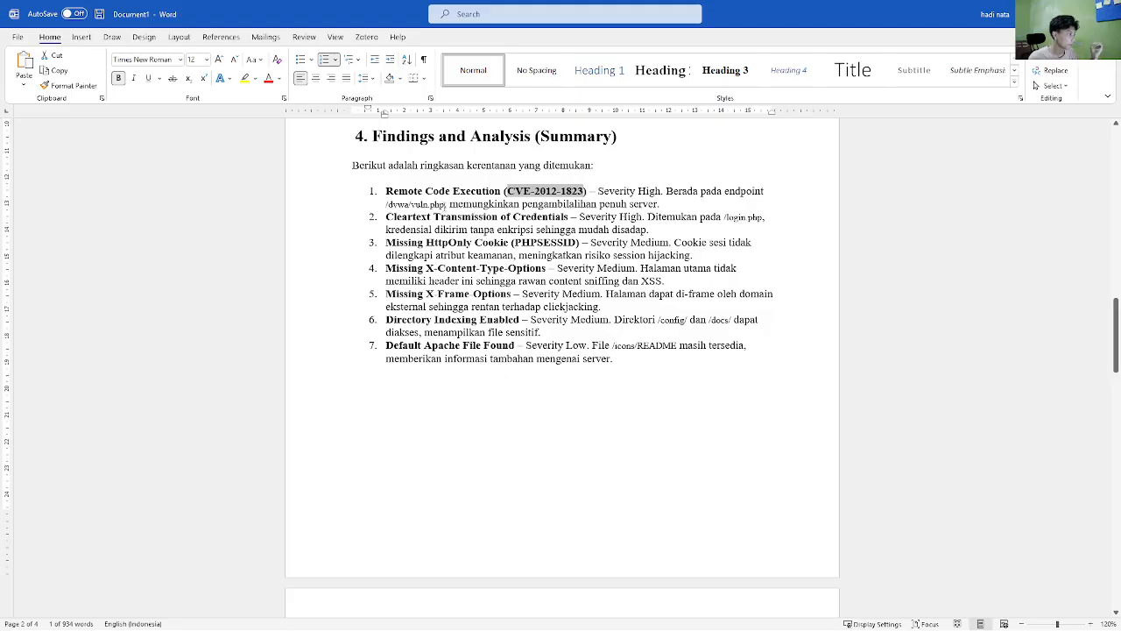
left_click_drag(445, 204, 412, 204)
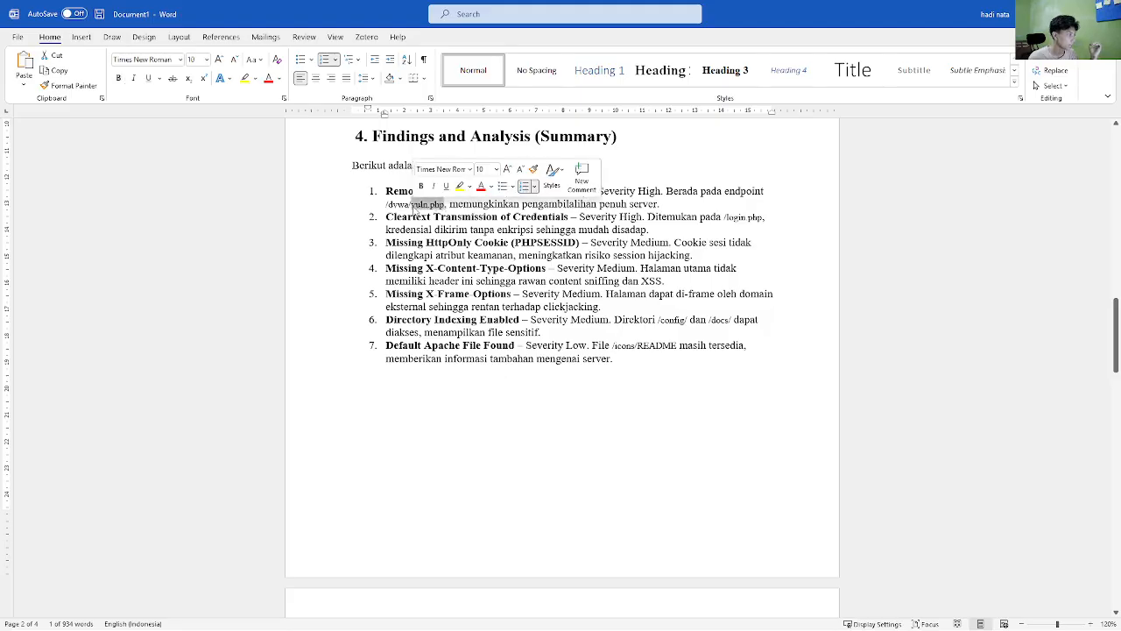
left_click(495, 215)
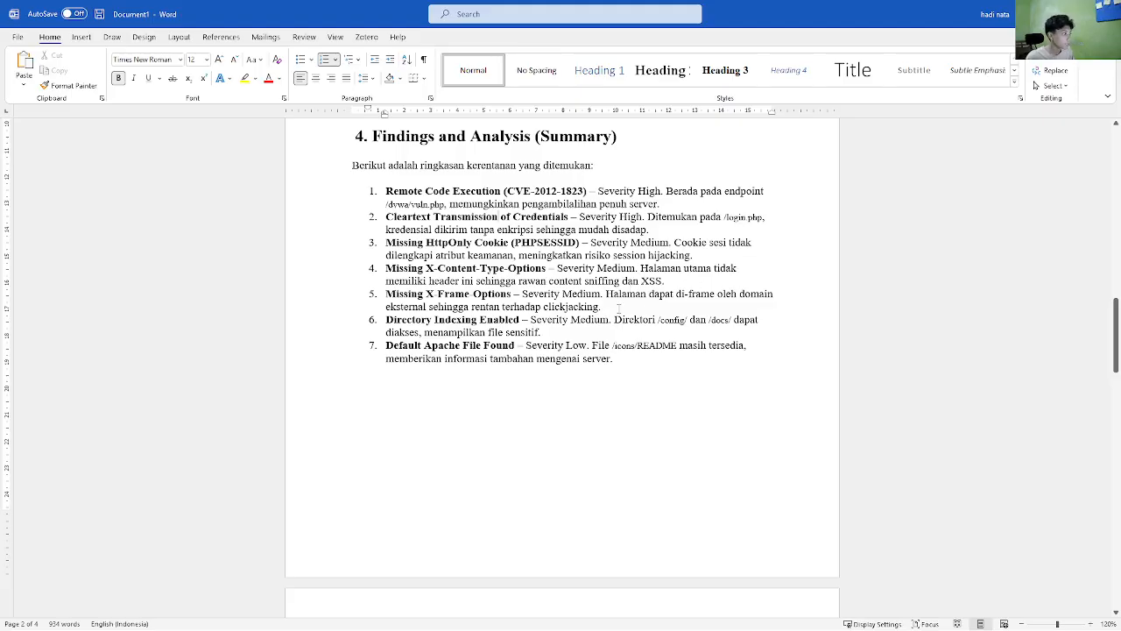
scroll(431, 313, "down", 1)
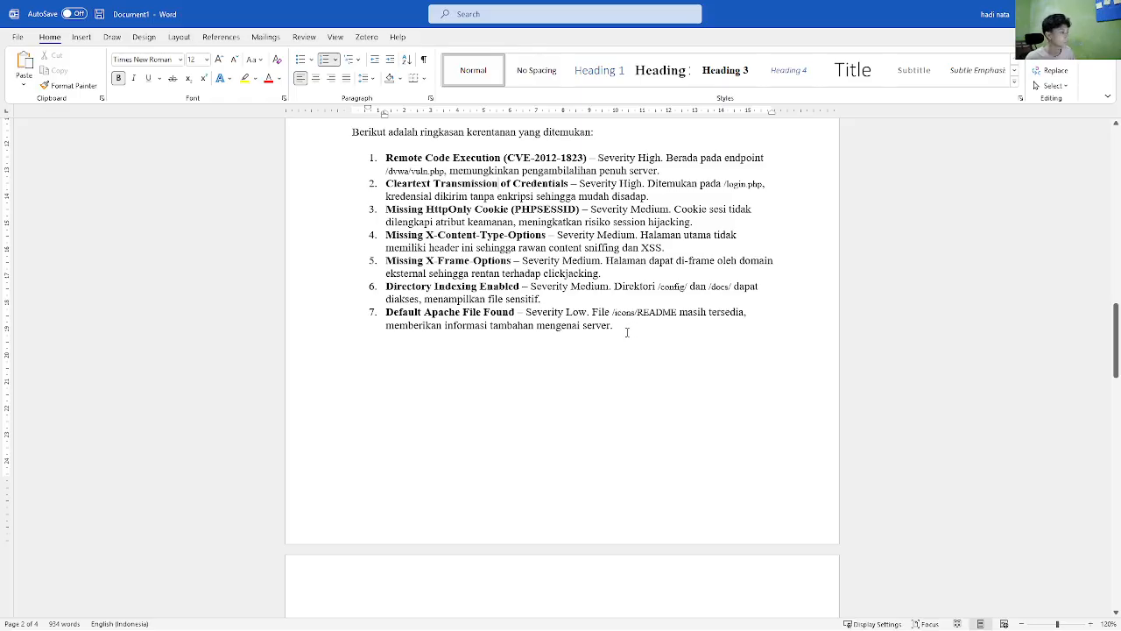
scroll(627, 332, "down", 1)
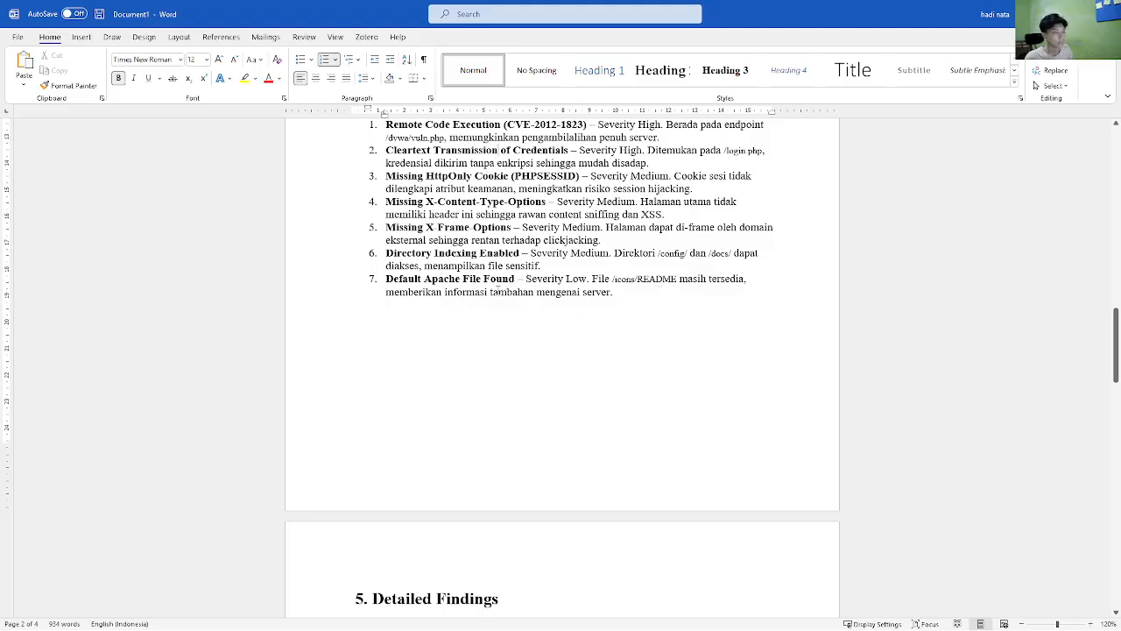
Read Detailed Findings A to F, from Remote Code Execution to Directory Indexing Enabled, checking back against the findings summary
scroll(491, 333, "down", 4)
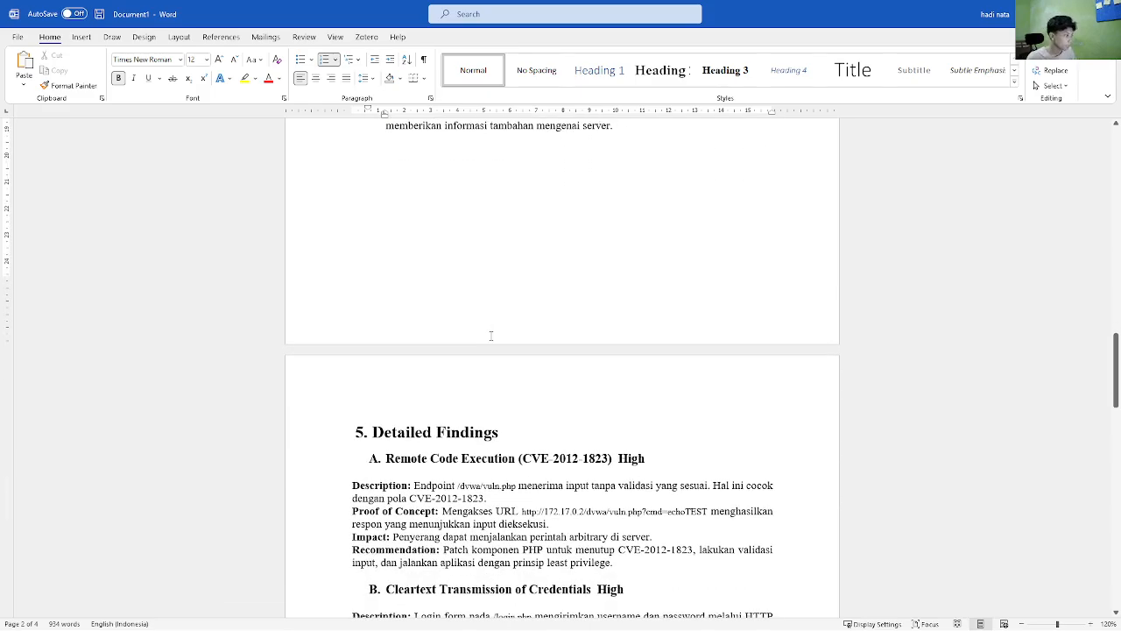
scroll(491, 335, "down", 5)
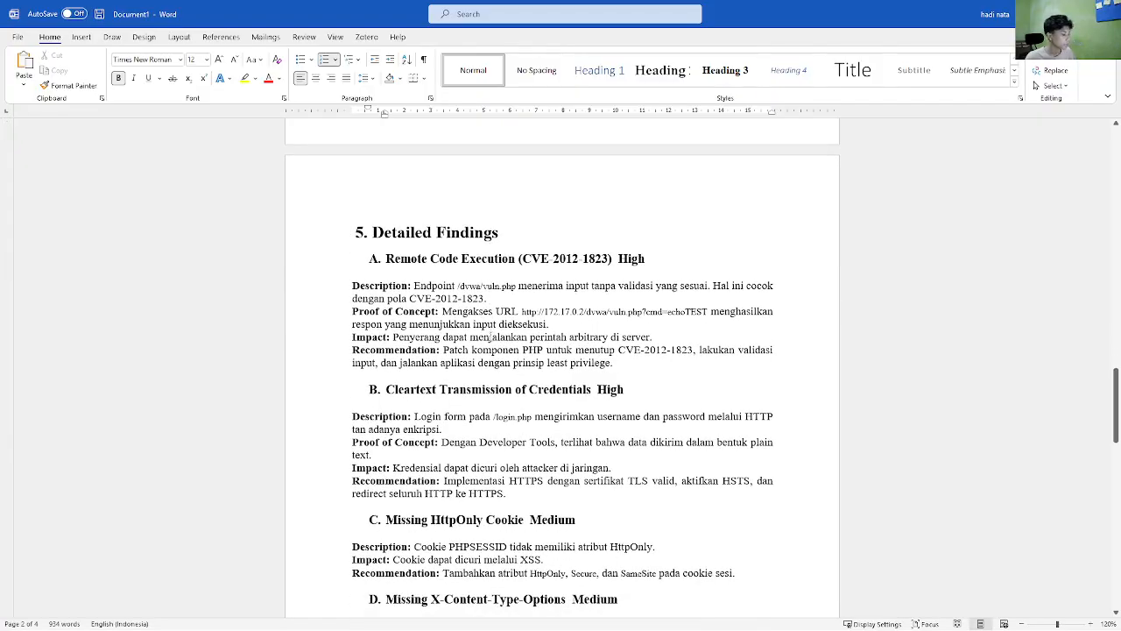
scroll(490, 336, "down", 1)
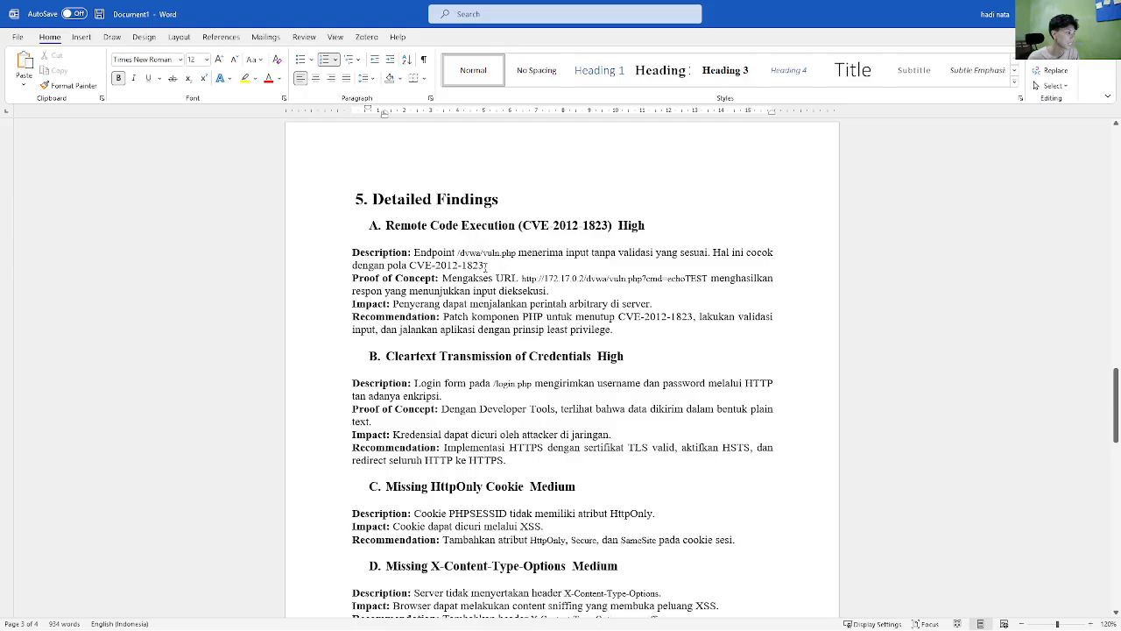
scroll(524, 282, "up", 1)
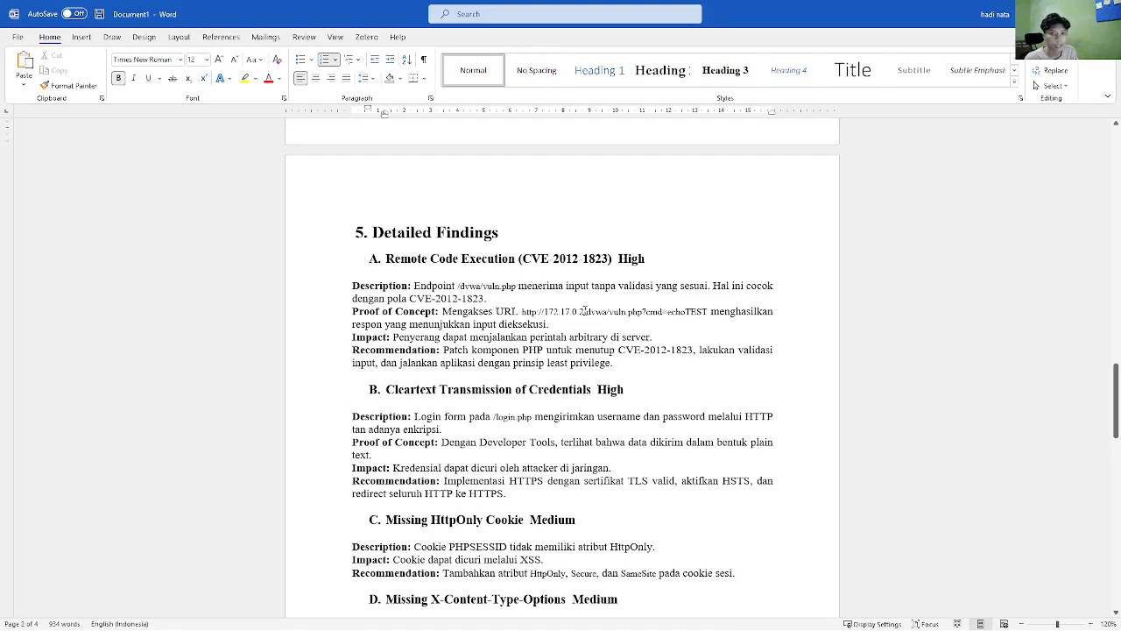
scroll(583, 310, "up", 12)
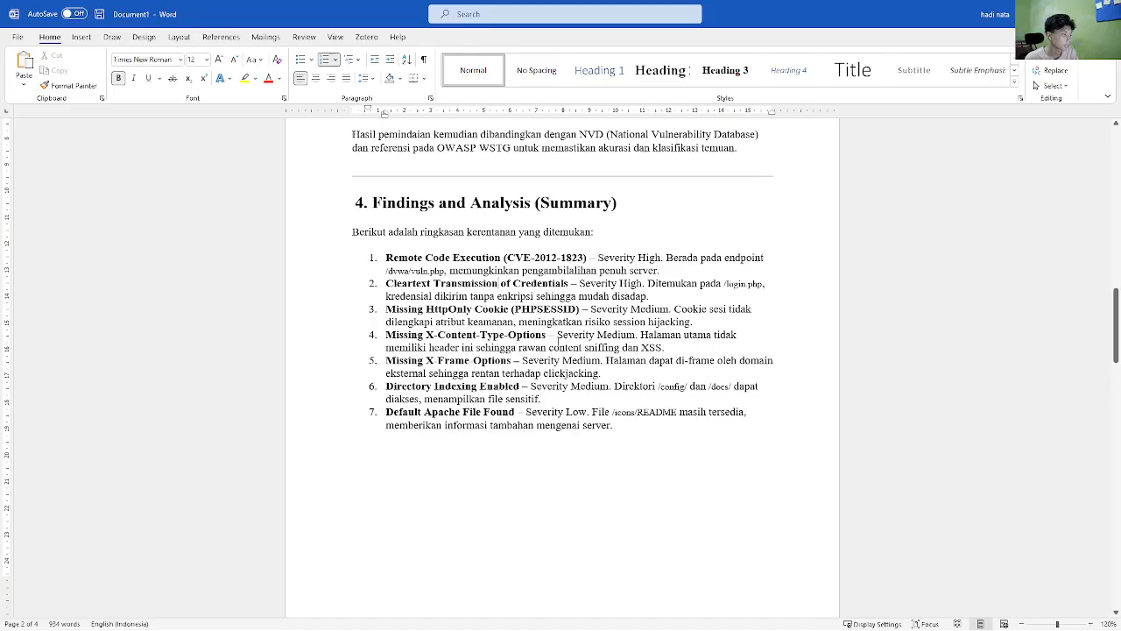
scroll(543, 358, "down", 17)
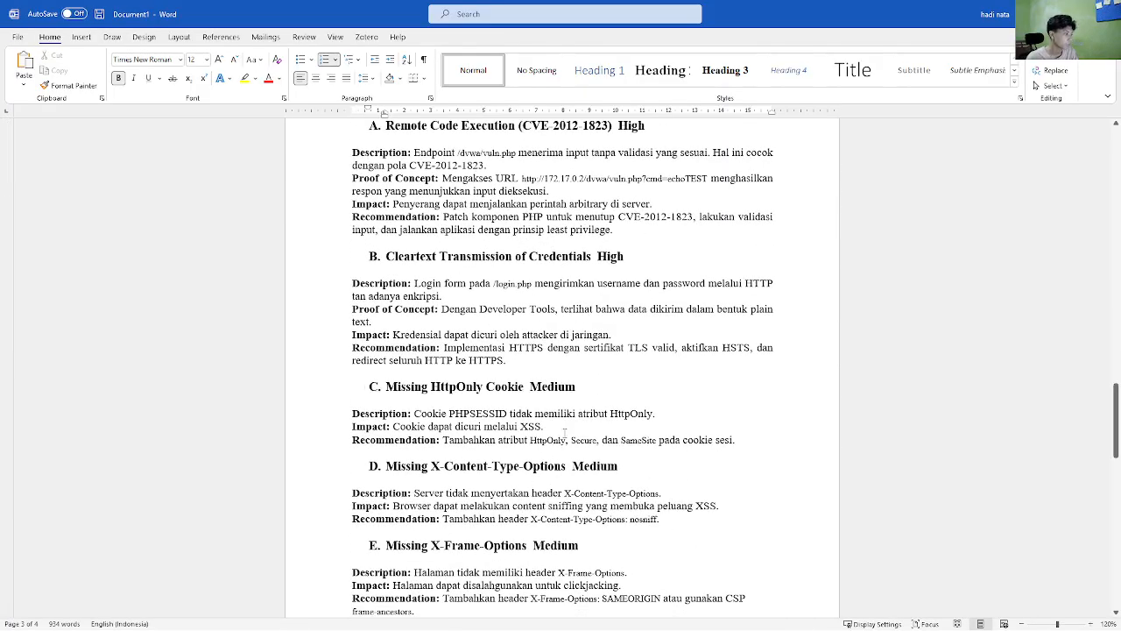
scroll(448, 357, "down", 10)
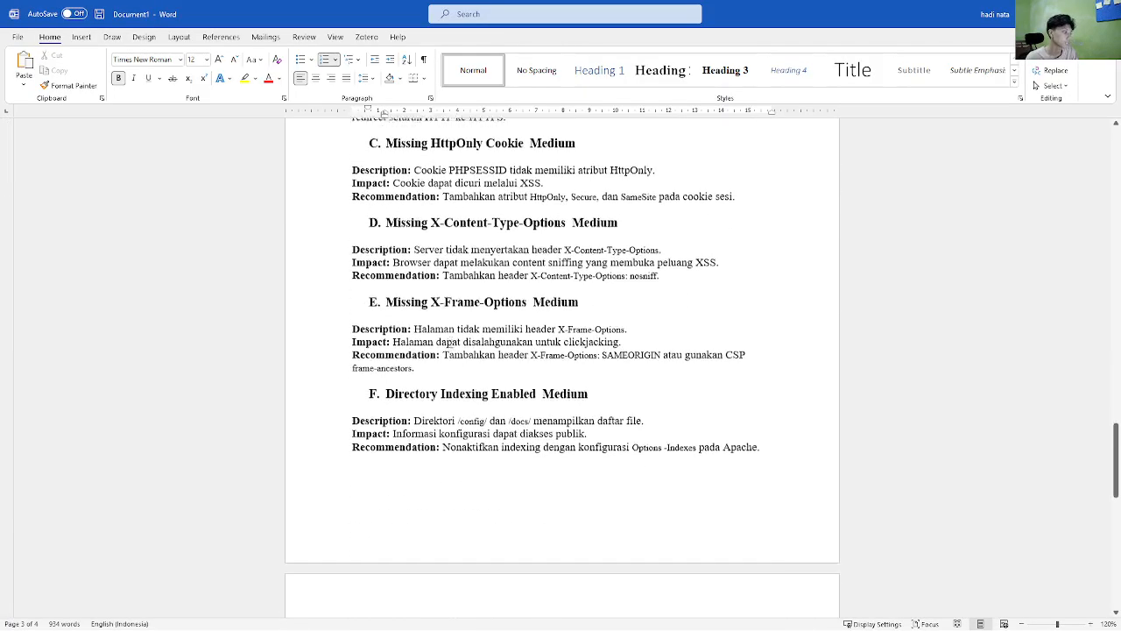
Read the Default Apache File finding and the Risk Assessment, Recommendations and Conclusion sections that close the report
scroll(447, 340, "down", 4)
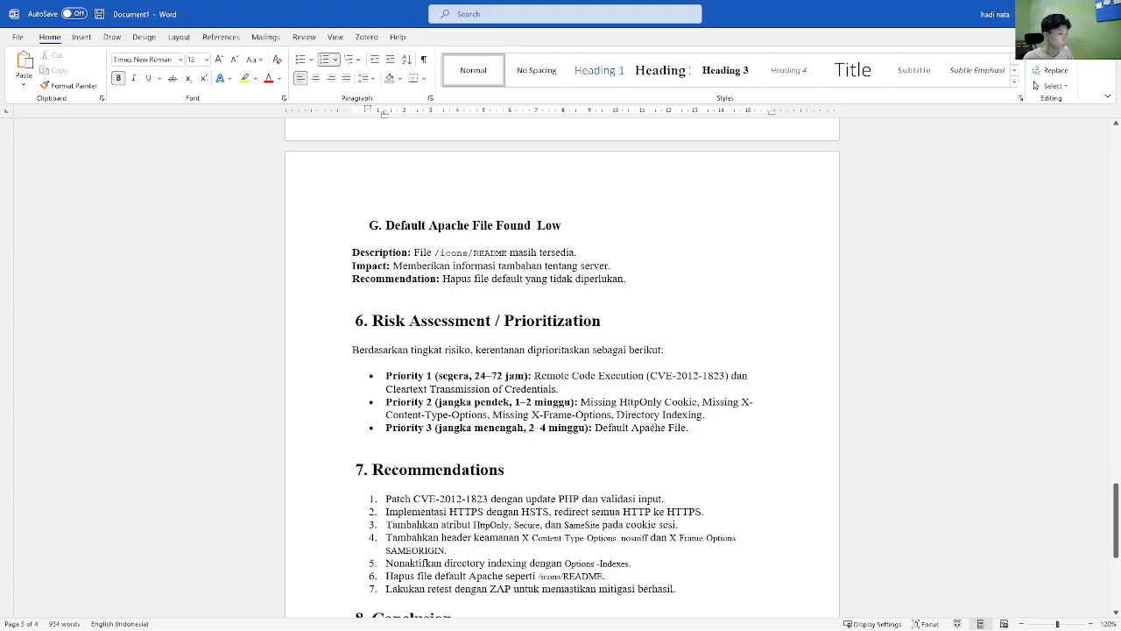
scroll(666, 411, "down", 4)
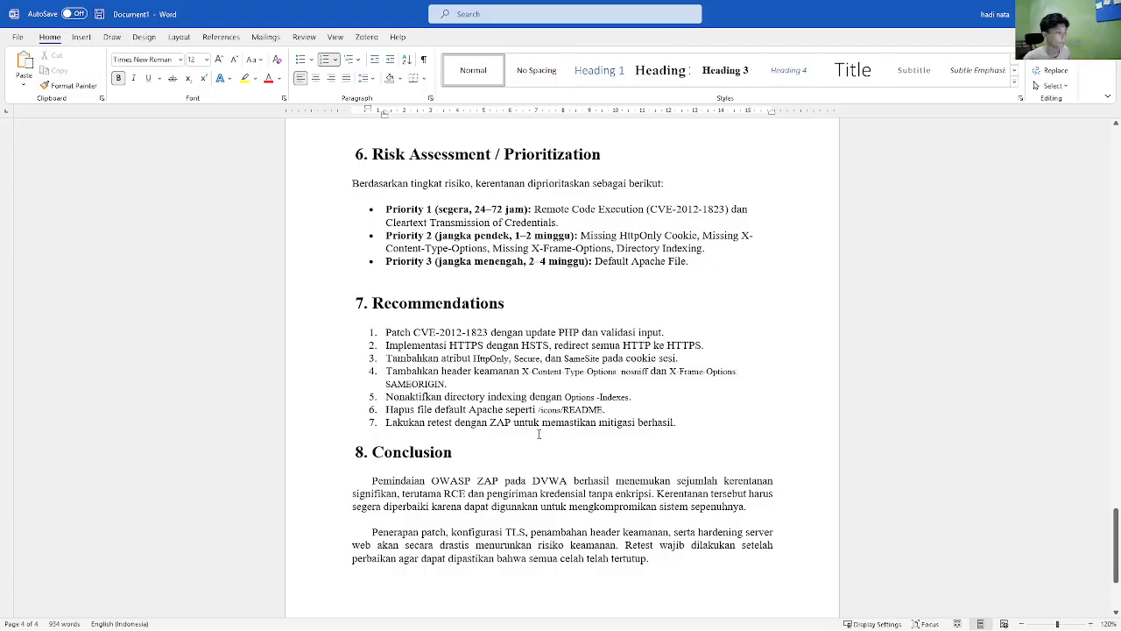
scroll(540, 432, "down", 2)
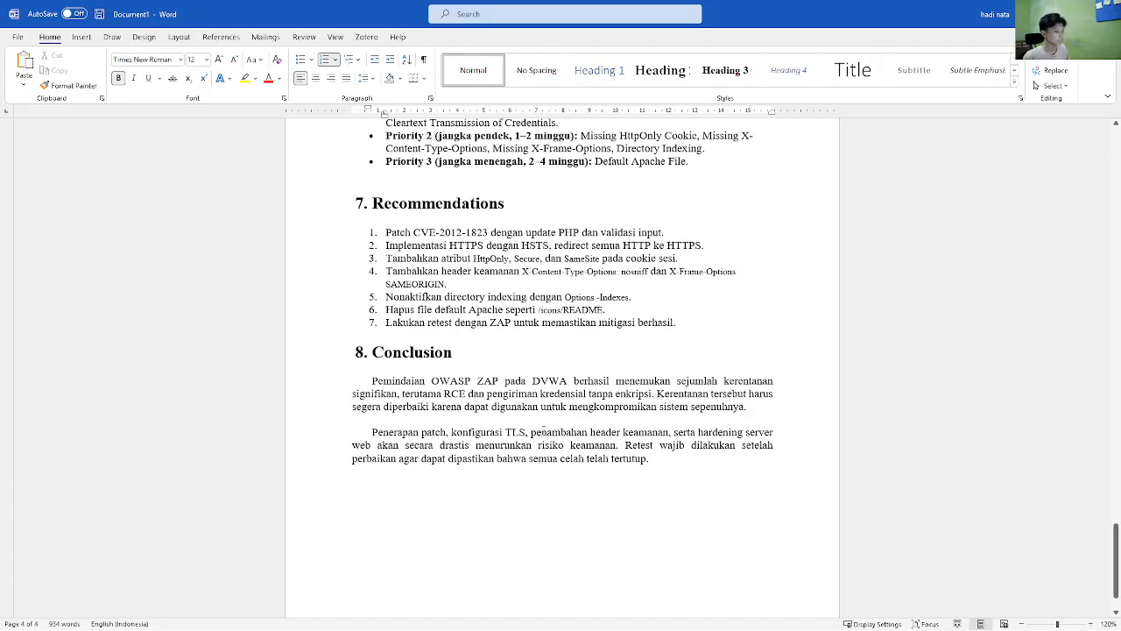
scroll(542, 431, "down", 1)
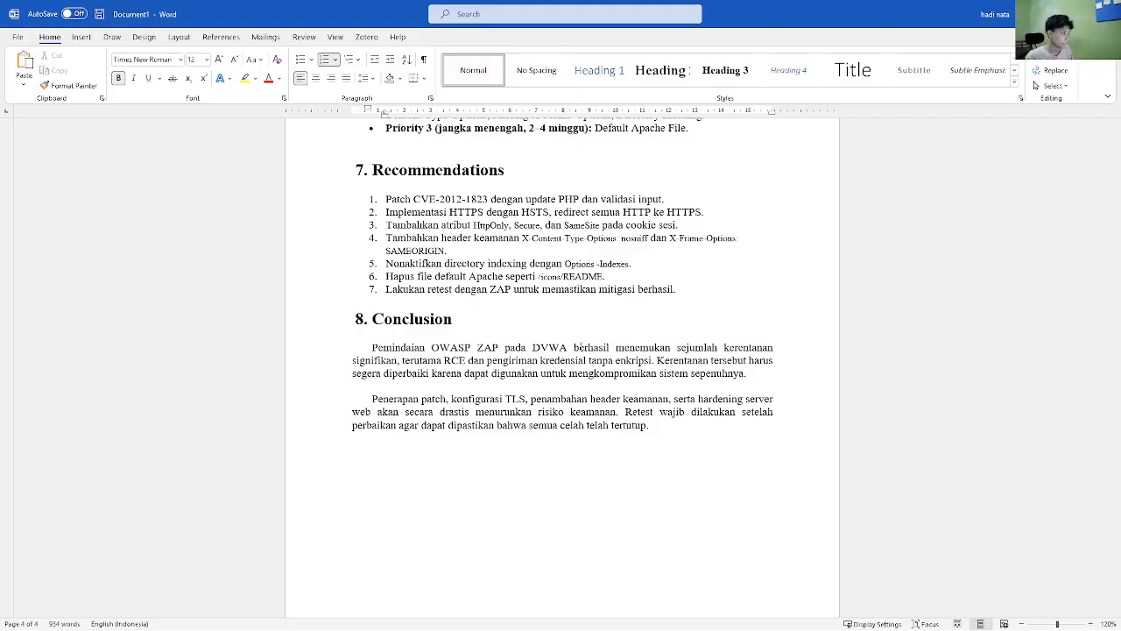
Switch to the Cisco Networking Academy lab page in Chrome and review it from the Objectives to the Part 1 instructions
key("alt+Tab")
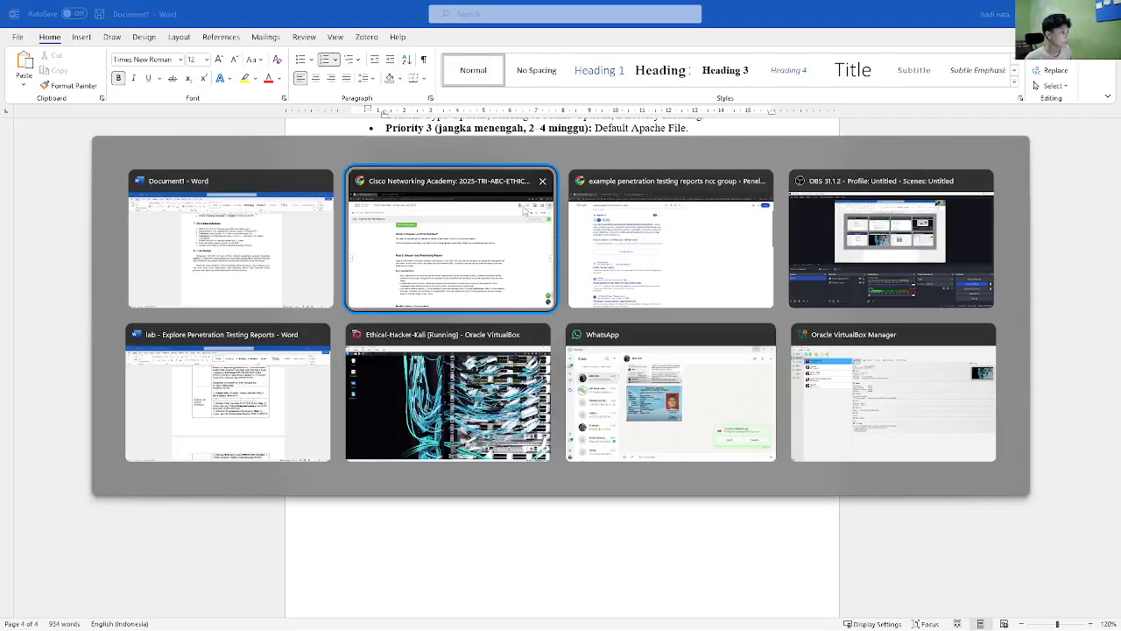
scroll(674, 347, "up", 3)
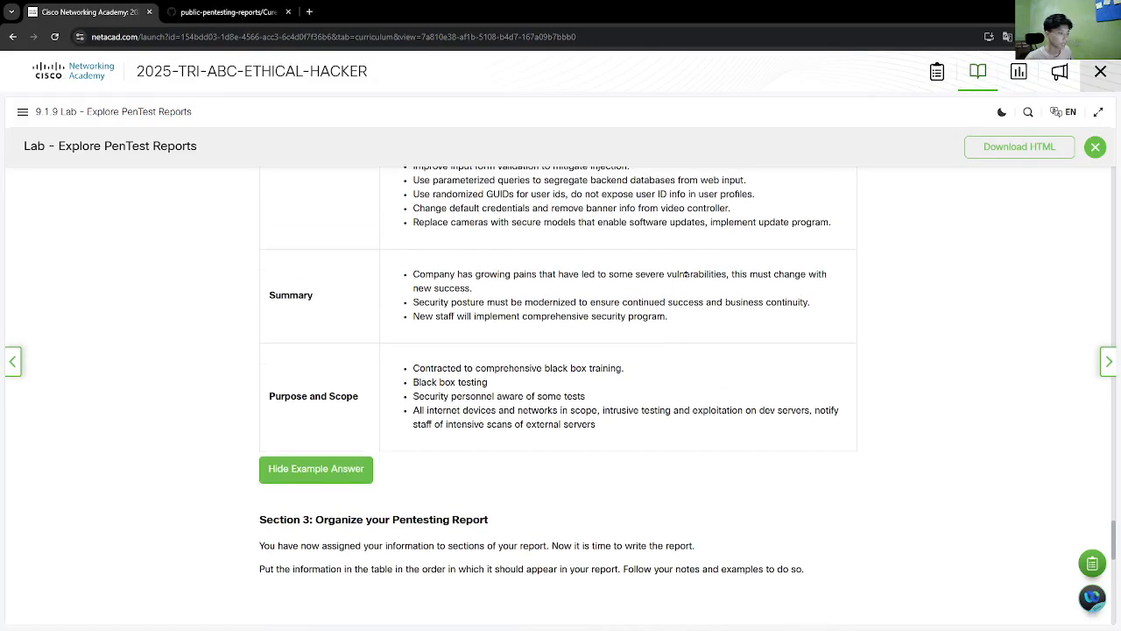
scroll(671, 191, "up", 15)
scroll(671, 192, "up", 4)
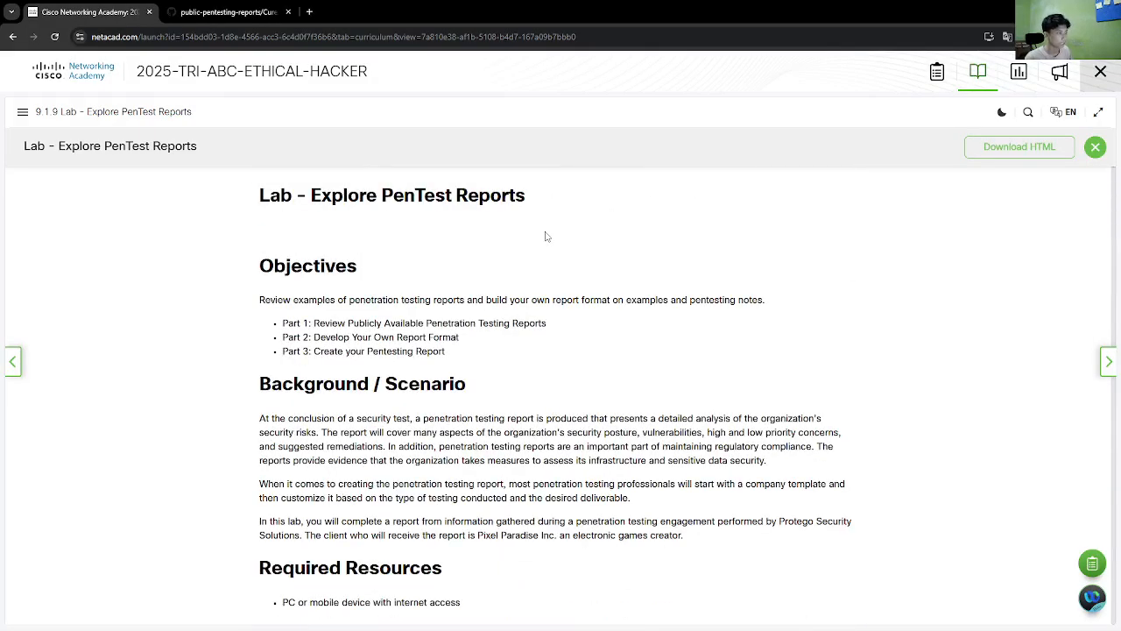
scroll(545, 239, "down", 1)
scroll(545, 238, "down", 3)
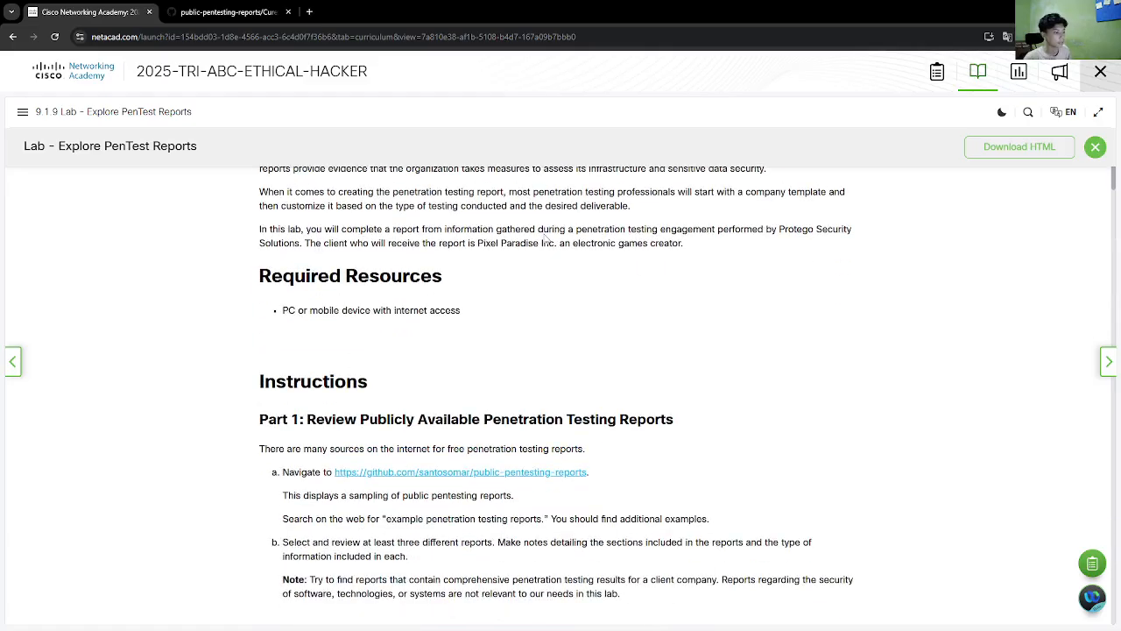